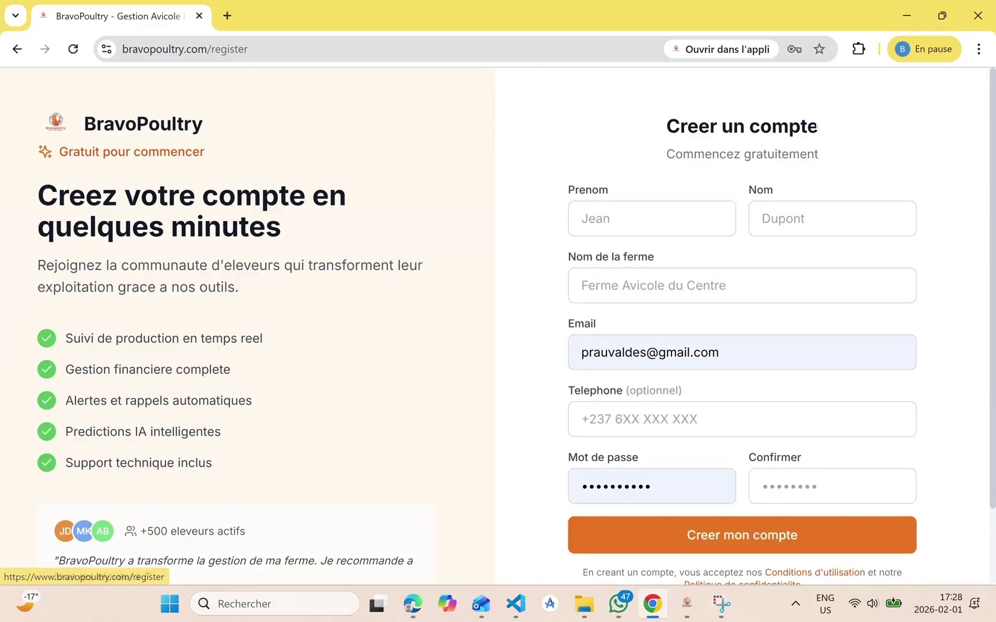
Return to the BravoPoultry home page and scroll through its landing content
{"action": "scroll", "coordinate": [741, 461], "scroll_direction": "down", "scroll_amount": 2}
{"action": "scroll", "coordinate": [741, 459], "scroll_direction": "up", "scroll_amount": 2}
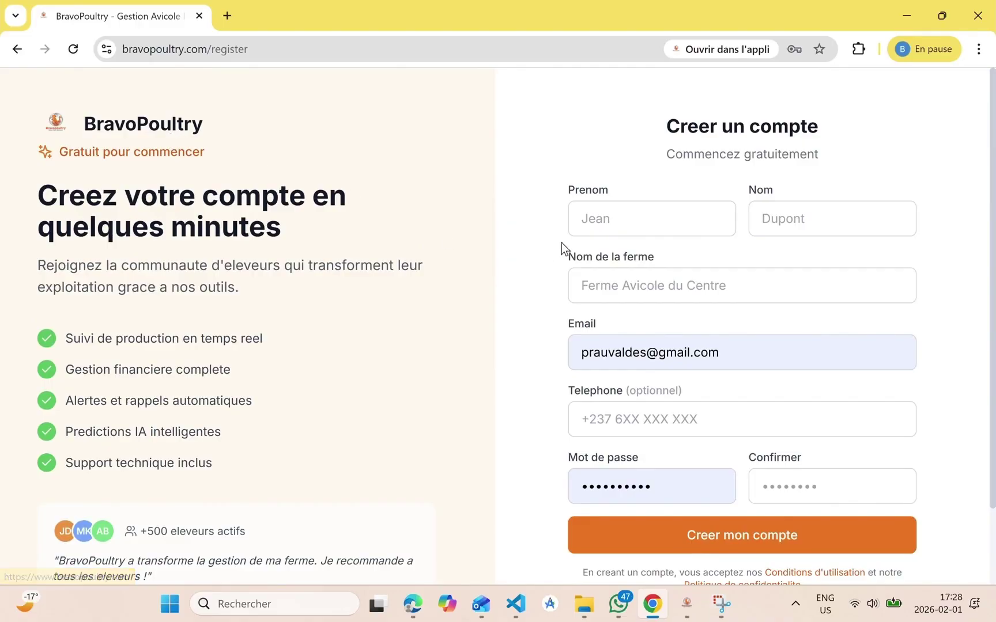
{"action": "left_click", "coordinate": [196, 128]}
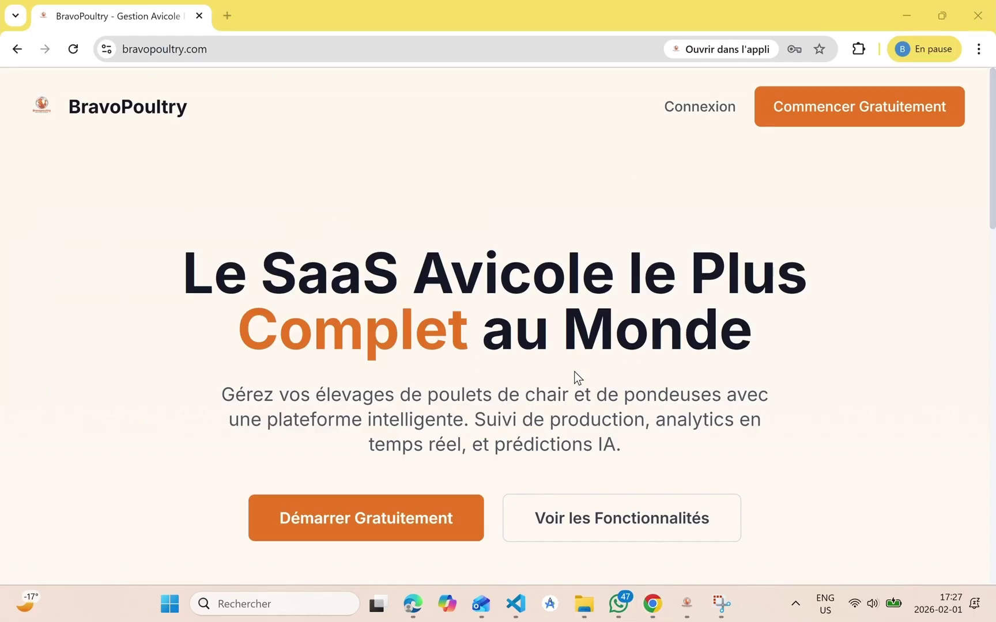
{"action": "scroll", "coordinate": [574, 372], "scroll_direction": "down", "scroll_amount": 1}
{"action": "scroll", "coordinate": [574, 372], "scroll_direction": "up", "scroll_amount": 1}
{"action": "scroll", "coordinate": [578, 378], "scroll_direction": "down", "scroll_amount": 8}
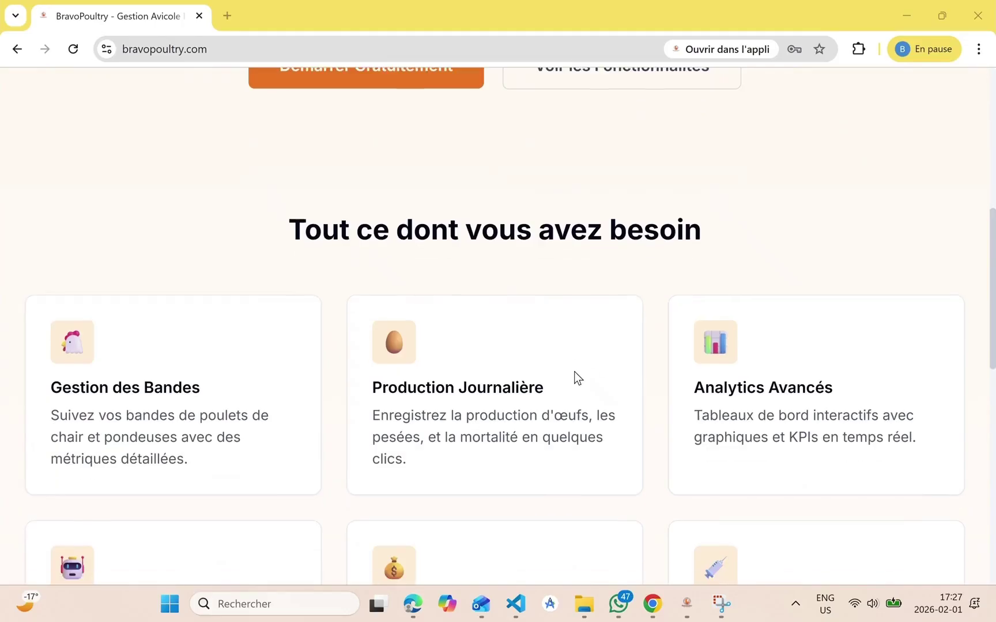
{"action": "scroll", "coordinate": [577, 378], "scroll_direction": "down", "scroll_amount": 7}
{"action": "scroll", "coordinate": [578, 378], "scroll_direction": "up", "scroll_amount": 9}
{"action": "scroll", "coordinate": [577, 378], "scroll_direction": "up", "scroll_amount": 6}
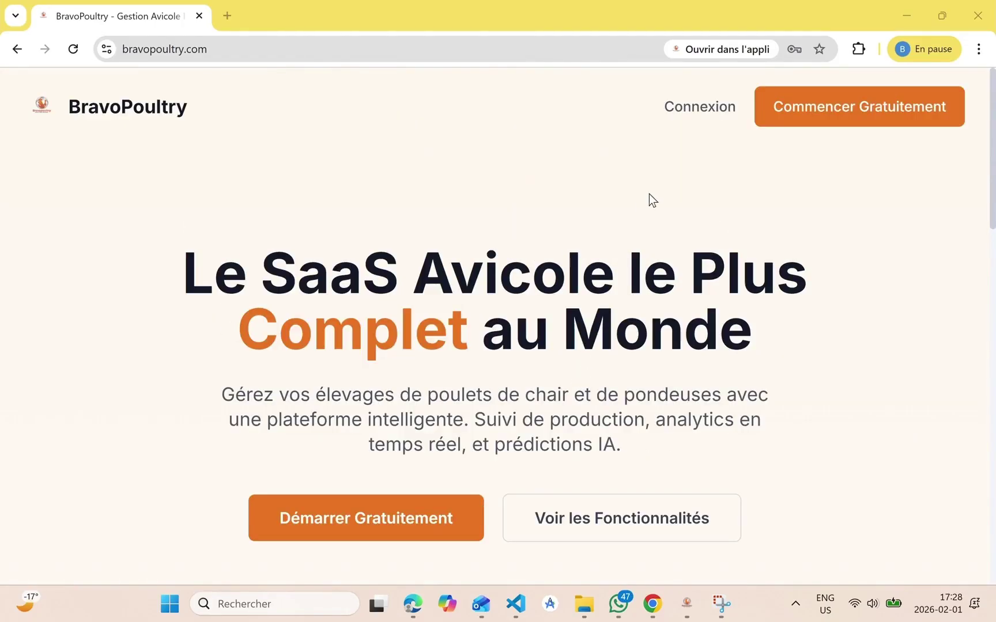
Look over the account registration form, then go back to the home page without signing up
{"action": "left_click", "coordinate": [802, 123]}
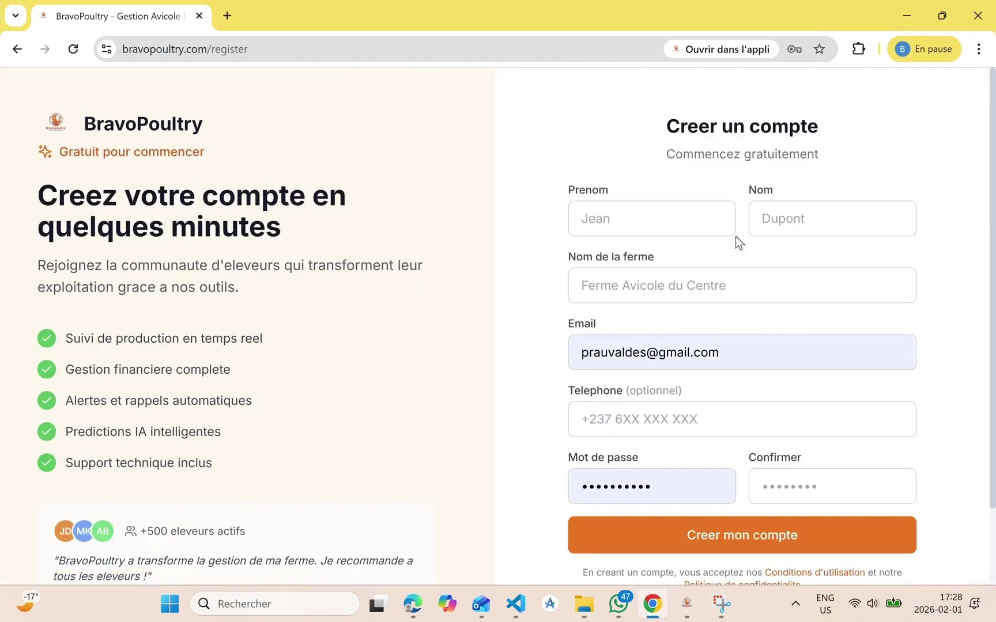
{"action": "scroll", "coordinate": [740, 460], "scroll_direction": "down", "scroll_amount": 2}
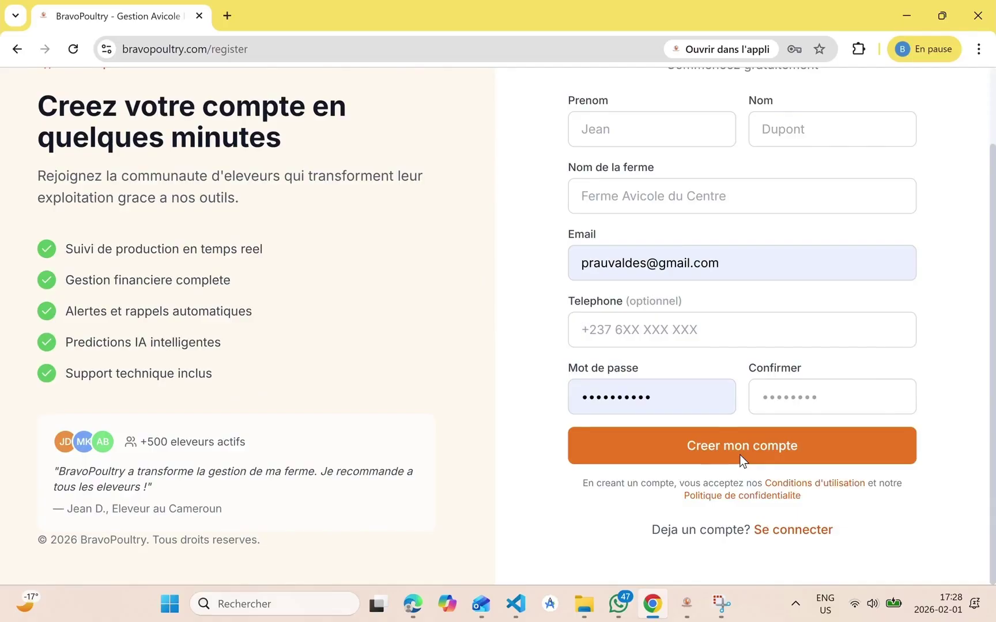
{"action": "scroll", "coordinate": [740, 455], "scroll_direction": "up", "scroll_amount": 2}
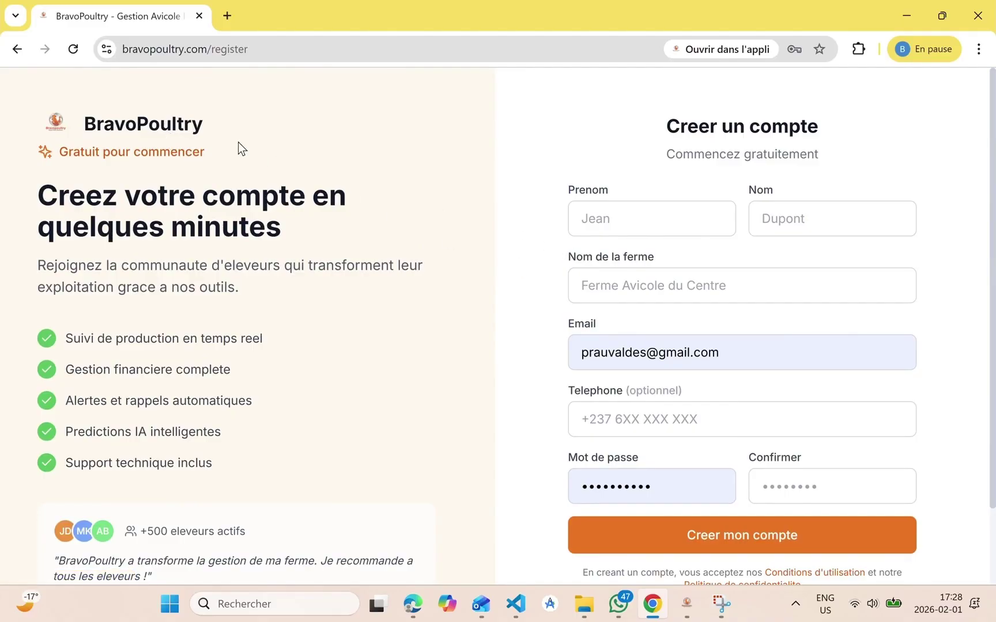
{"action": "left_click", "coordinate": [186, 124]}
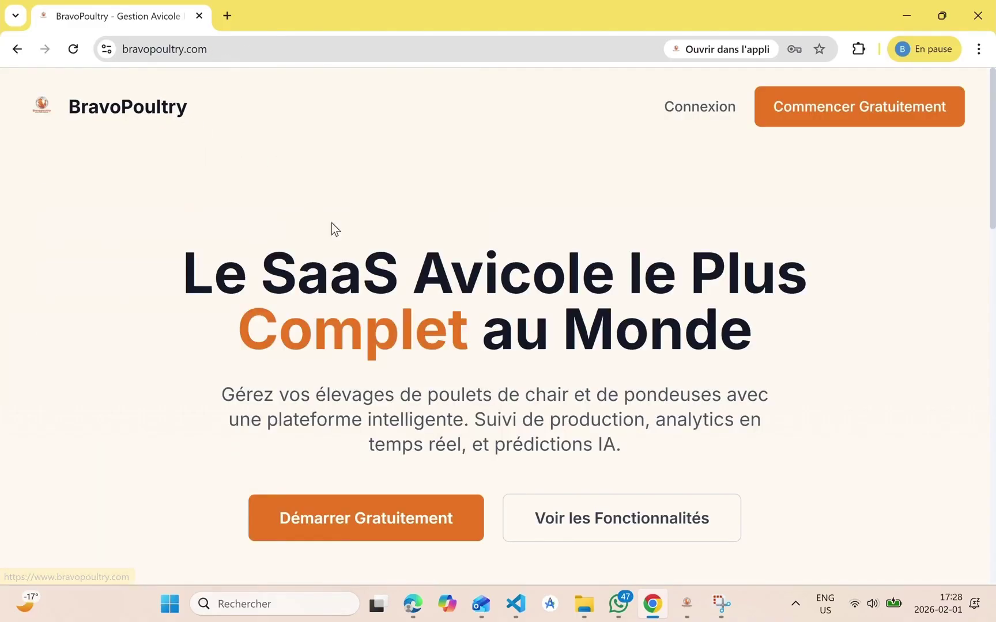
Sign in with the saved credentials, go to Sites, and begin creating the first site
{"action": "left_click", "coordinate": [697, 109]}
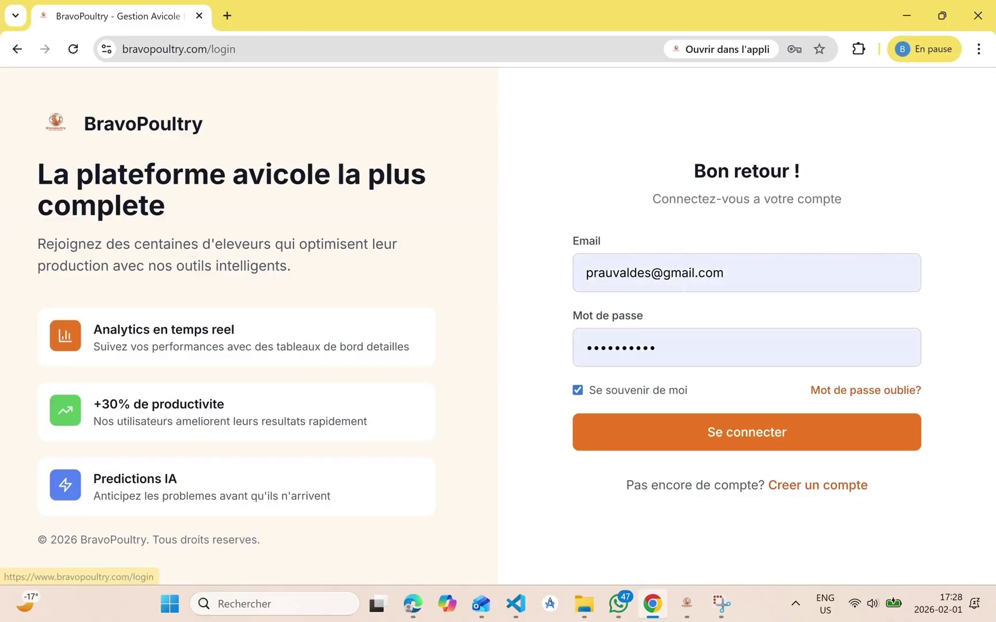
{"action": "left_click", "coordinate": [675, 441]}
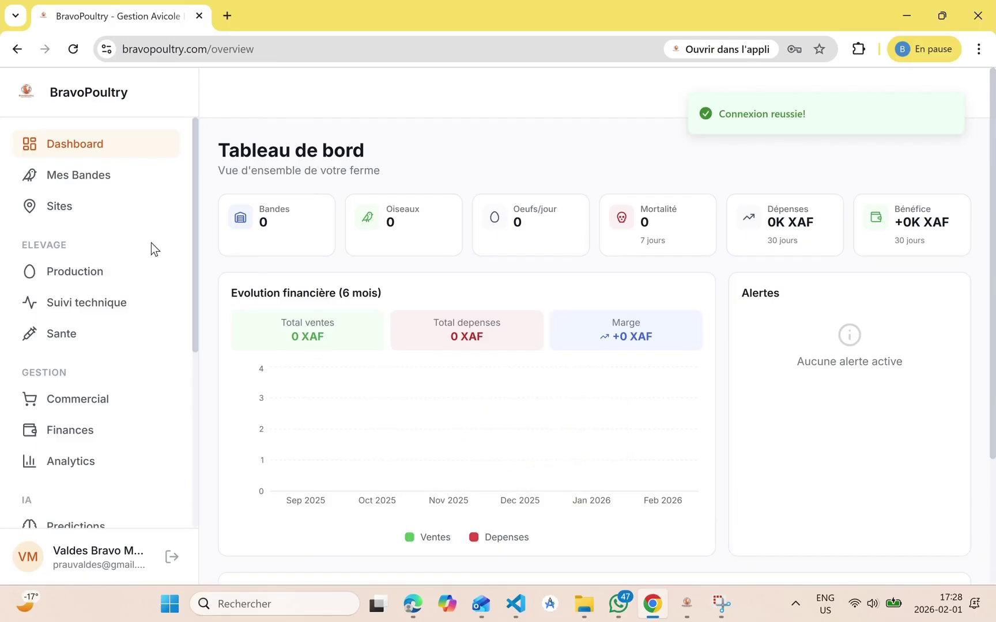
{"action": "left_click", "coordinate": [92, 216]}
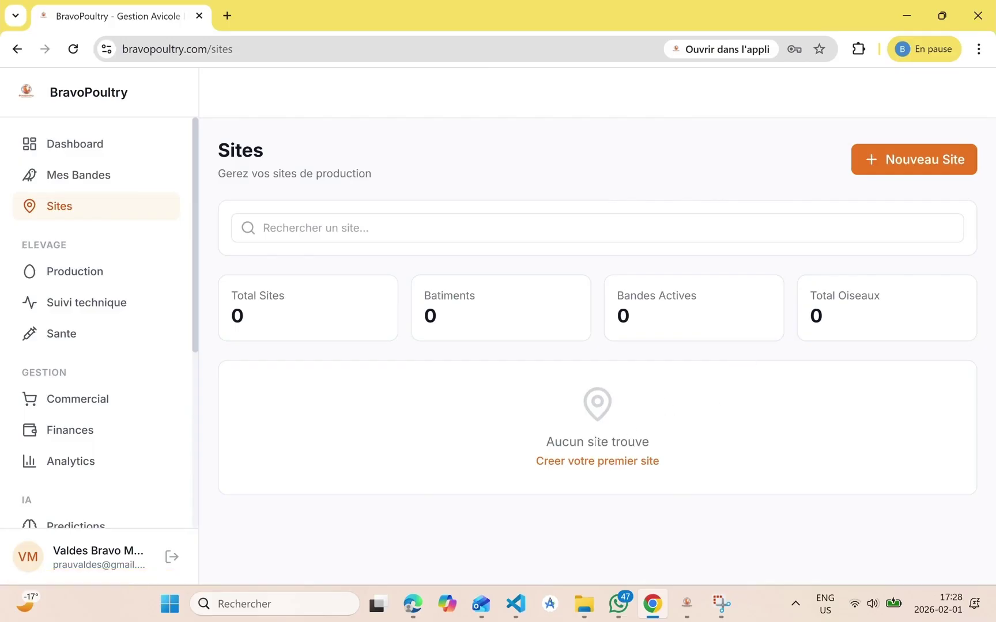
{"action": "left_click", "coordinate": [596, 461]}
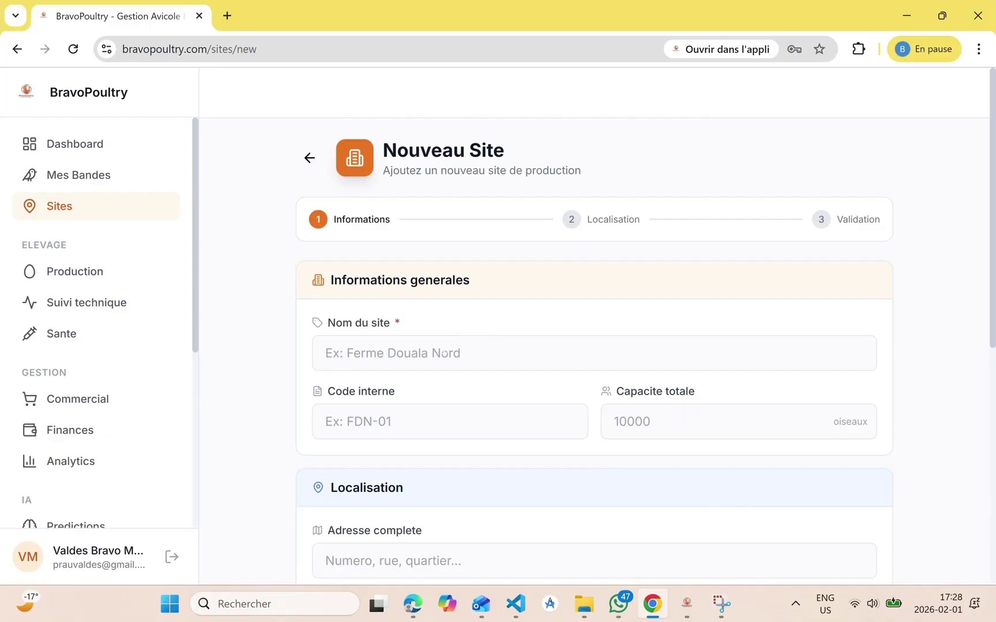
Enter site name 'Ferme Du Nord', internal code FDN and total capacity 30000
{"action": "left_click", "coordinate": [442, 353]}
{"action": "type", "text": "Ferme Du Nord"}
{"action": "scroll", "coordinate": [594, 404], "scroll_direction": "down", "scroll_amount": 1}
{"action": "key", "text": "Tab"}
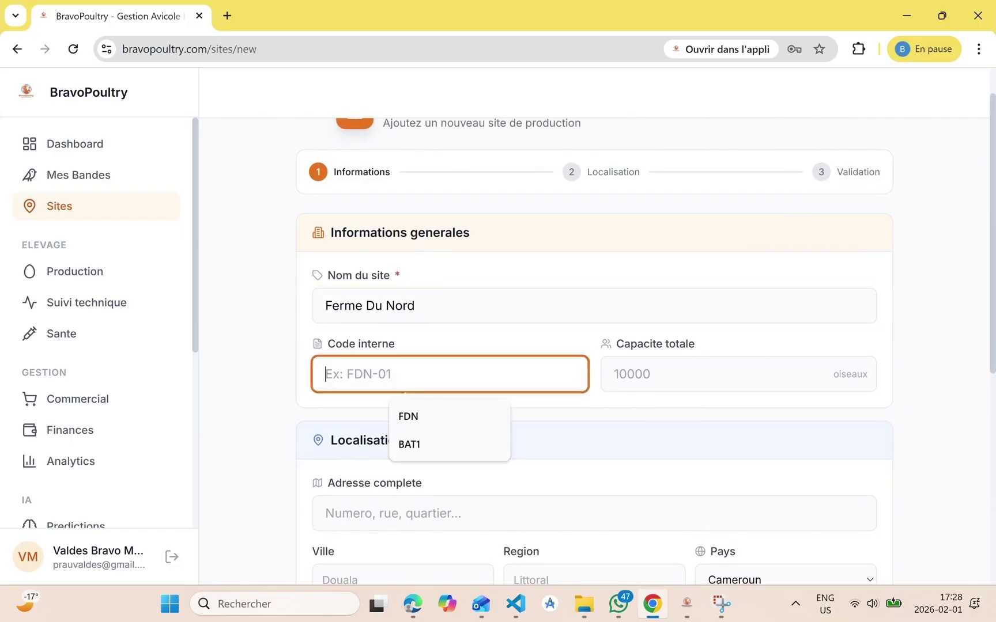
{"action": "left_click", "coordinate": [431, 415]}
{"action": "key", "text": "Tab"}
{"action": "type", "text": "30000"}
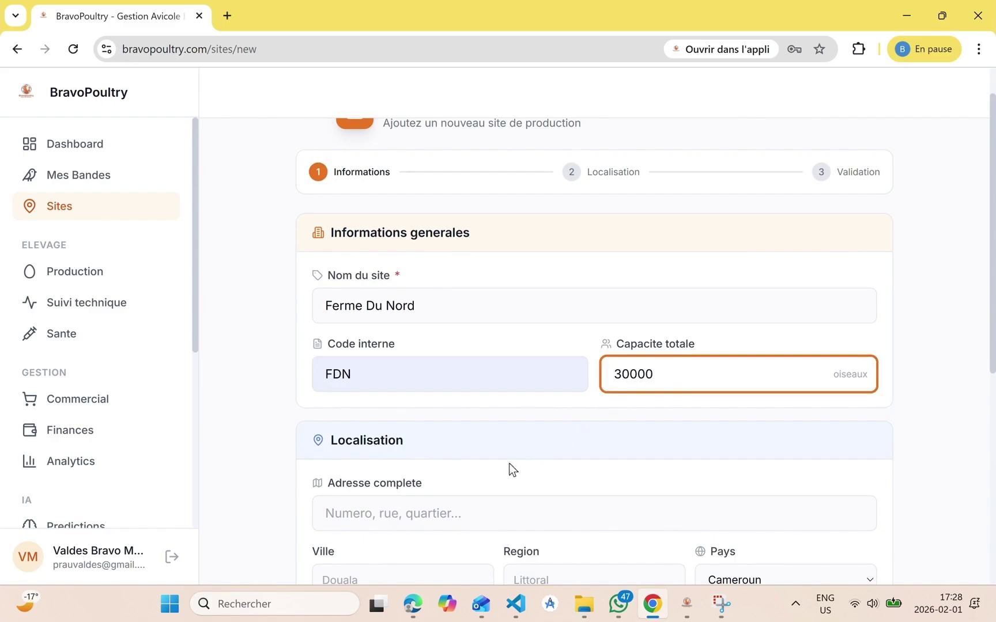
{"action": "left_click", "coordinate": [486, 493]}
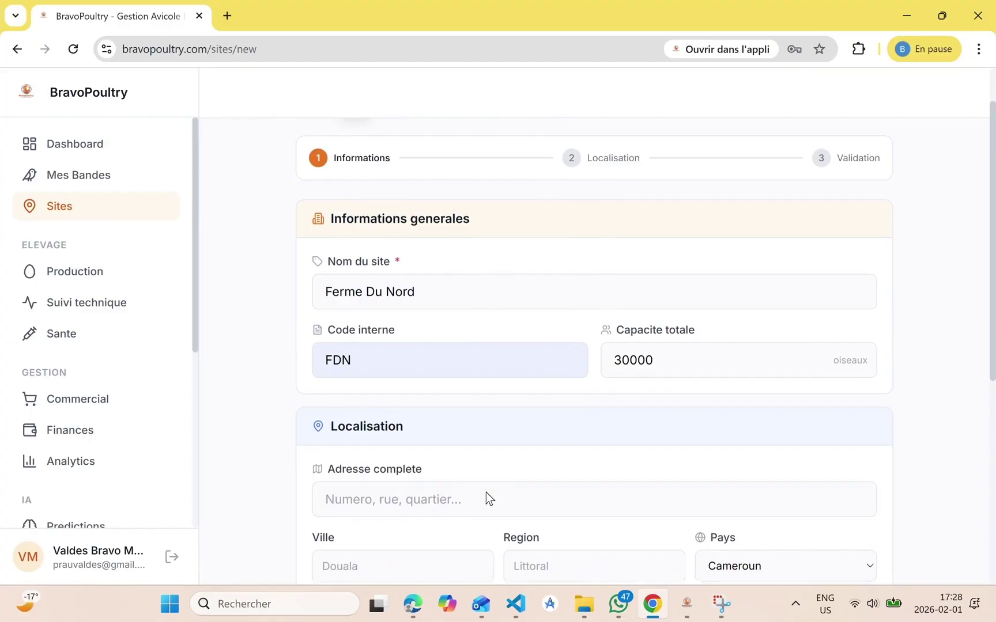
{"action": "scroll", "coordinate": [485, 493], "scroll_direction": "down", "scroll_amount": 2}
{"action": "scroll", "coordinate": [485, 493], "scroll_direction": "down", "scroll_amount": 1}
{"action": "scroll", "coordinate": [485, 493], "scroll_direction": "down", "scroll_amount": 1}
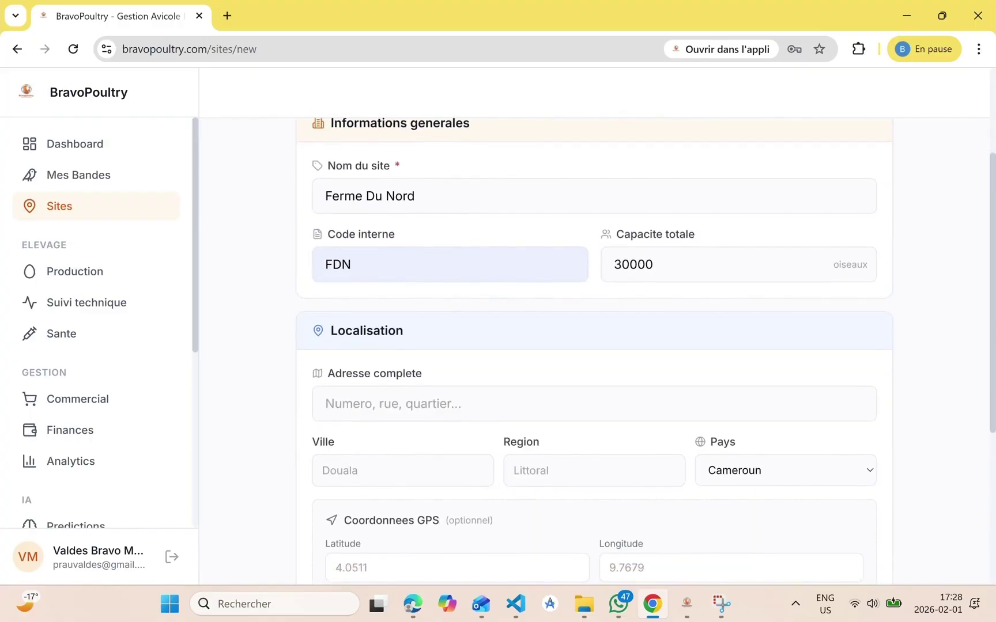
Fill in the address 123 Rue Jean, Douala, region Littoral, keeping Cameroun as country
{"action": "left_click", "coordinate": [450, 404]}
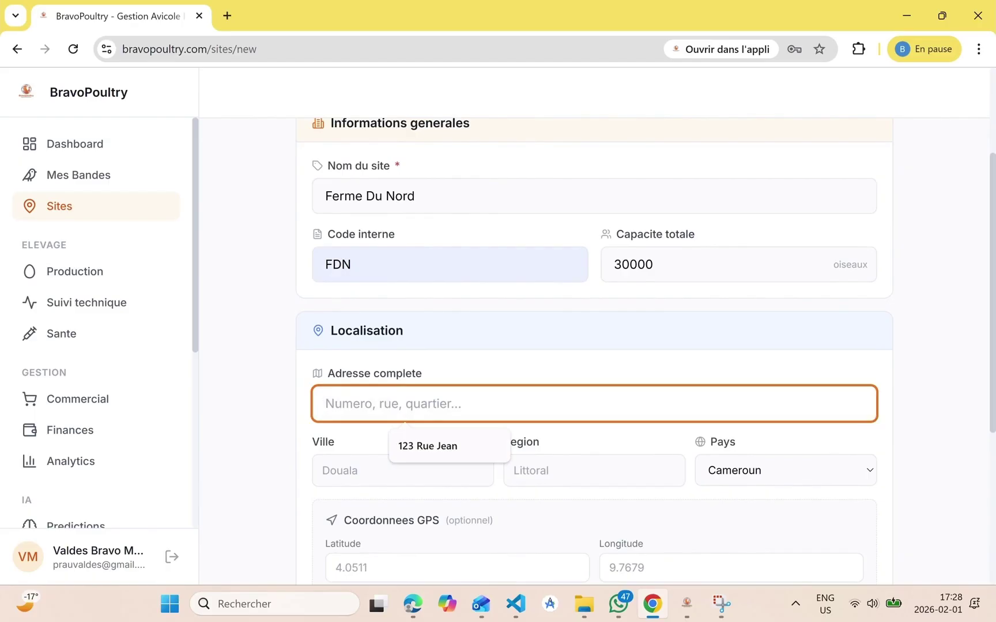
{"action": "type", "text": "D"}
{"action": "key", "text": "BackSpace"}
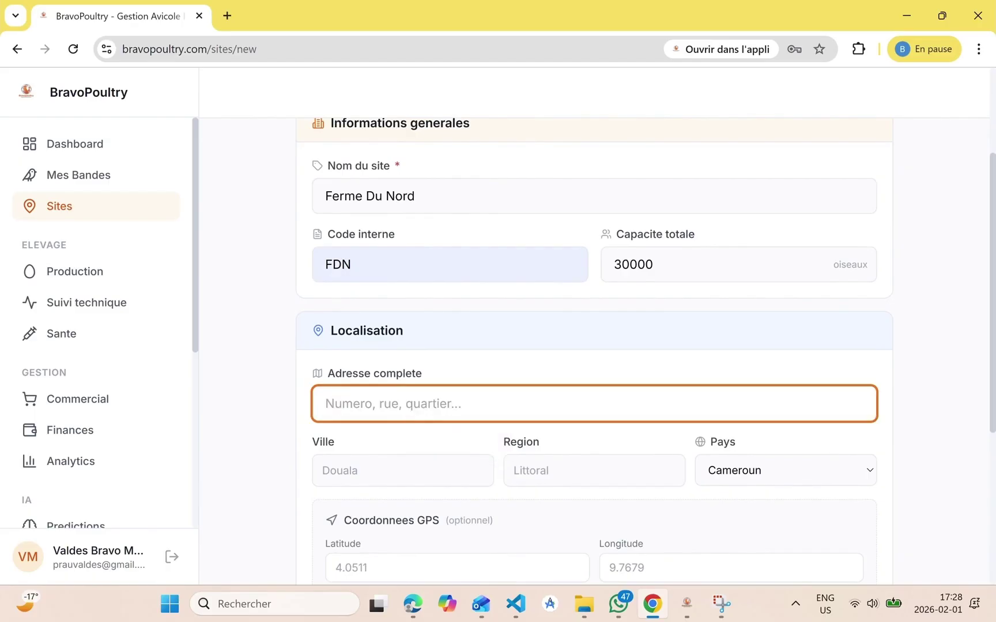
{"action": "type", "text": "123 Rue Jean"}
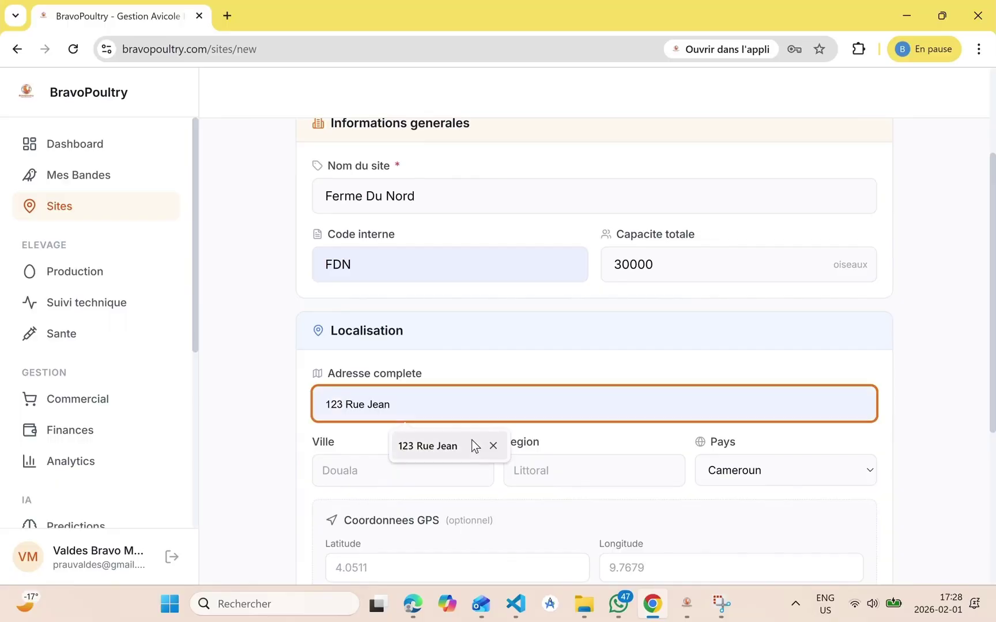
{"action": "left_click", "coordinate": [470, 441]}
{"action": "key", "text": "Tab"}
{"action": "type", "text": "Douala"}
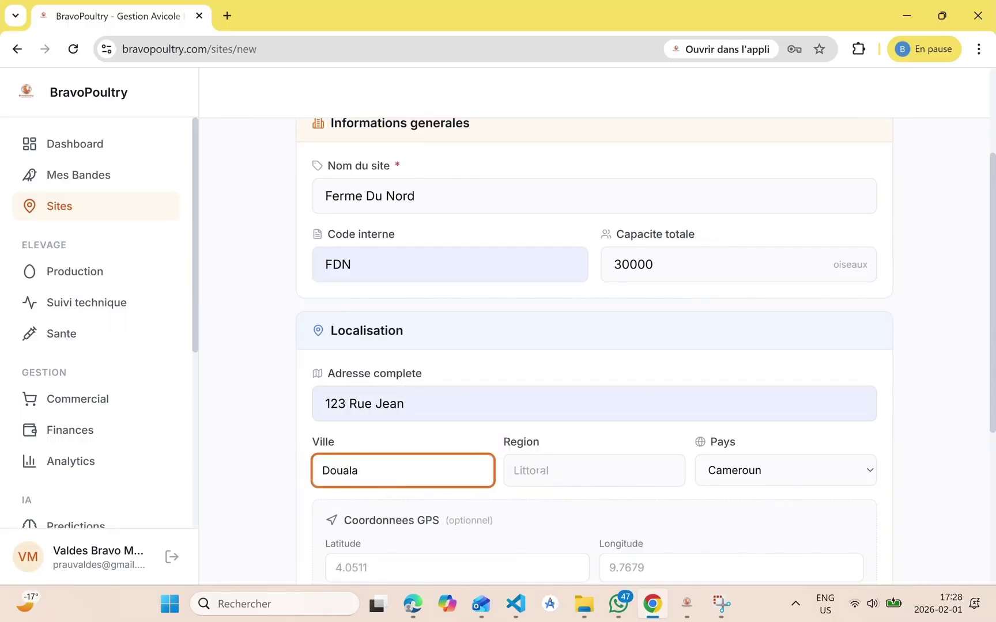
{"action": "key", "text": "Tab"}
{"action": "left_click", "coordinate": [600, 510]}
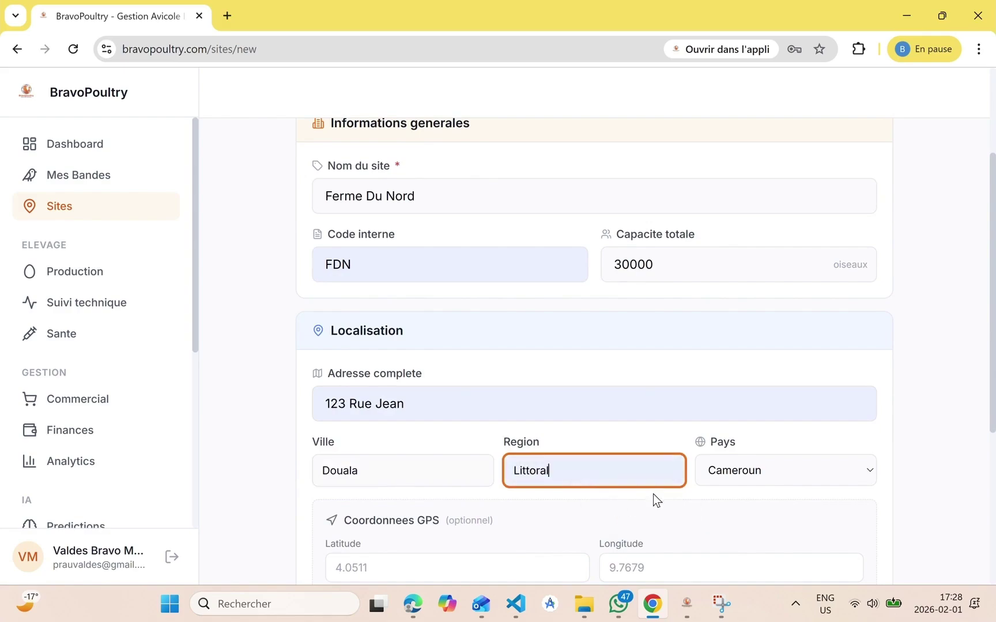
{"action": "scroll", "coordinate": [714, 480], "scroll_direction": "down", "scroll_amount": 3}
{"action": "left_click", "coordinate": [751, 321]}
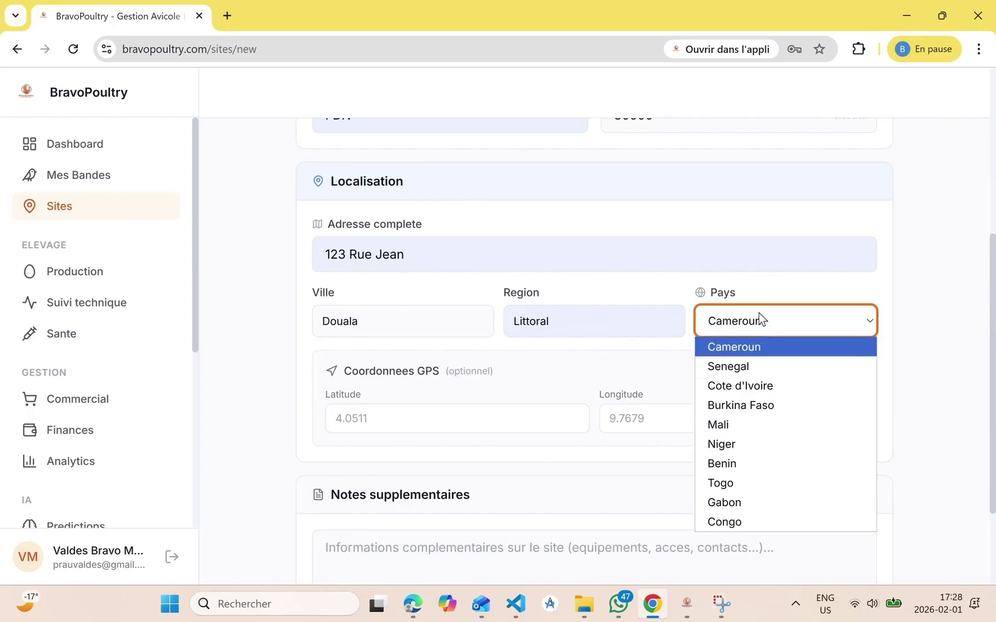
{"action": "left_click", "coordinate": [759, 313]}
{"action": "scroll", "coordinate": [670, 402], "scroll_direction": "down", "scroll_amount": 2}
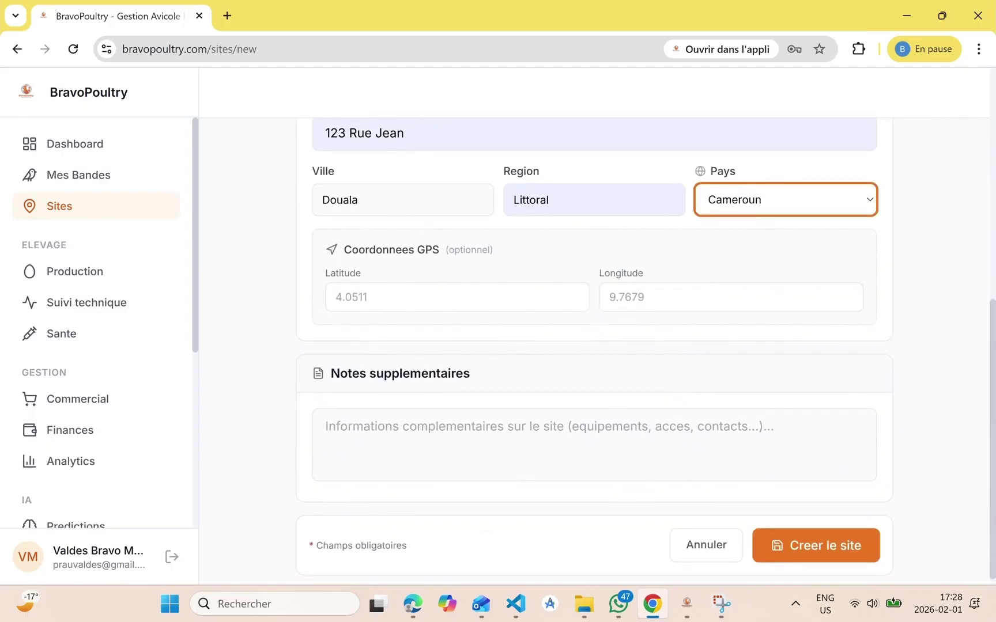
Set latitude 4.0002 and longitude 9.00008, and add the note 'premiere ferme'
{"action": "left_click", "coordinate": [461, 297]}
{"action": "left_click", "coordinate": [475, 338]}
{"action": "left_click", "coordinate": [697, 296]}
{"action": "left_click", "coordinate": [702, 327]}
{"action": "left_click", "coordinate": [536, 427]}
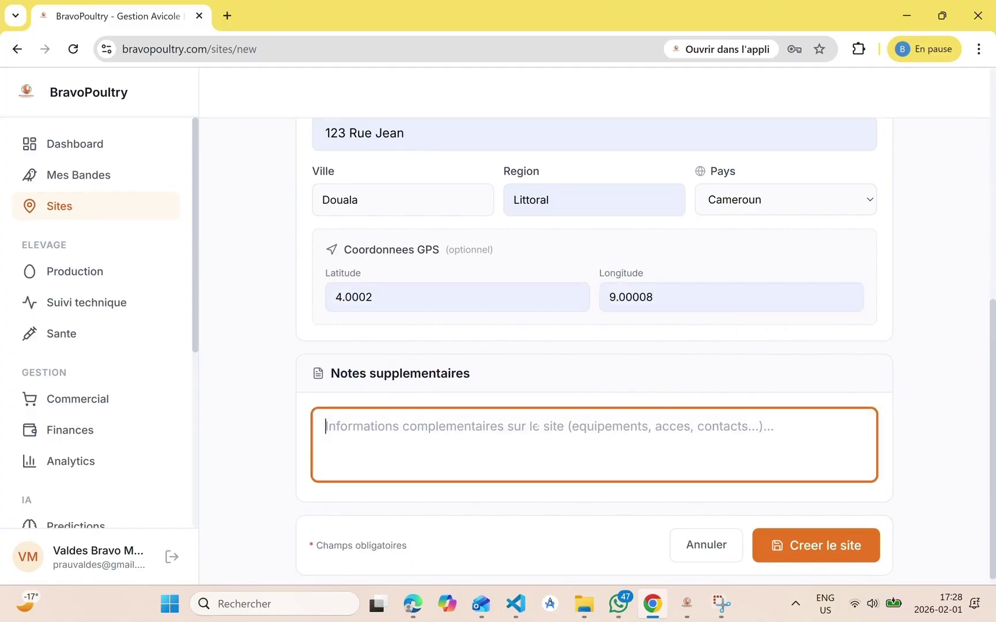
{"action": "type", "text": "m"}
{"action": "key", "text": "BackSpace"}
{"action": "type", "text": "premier"}
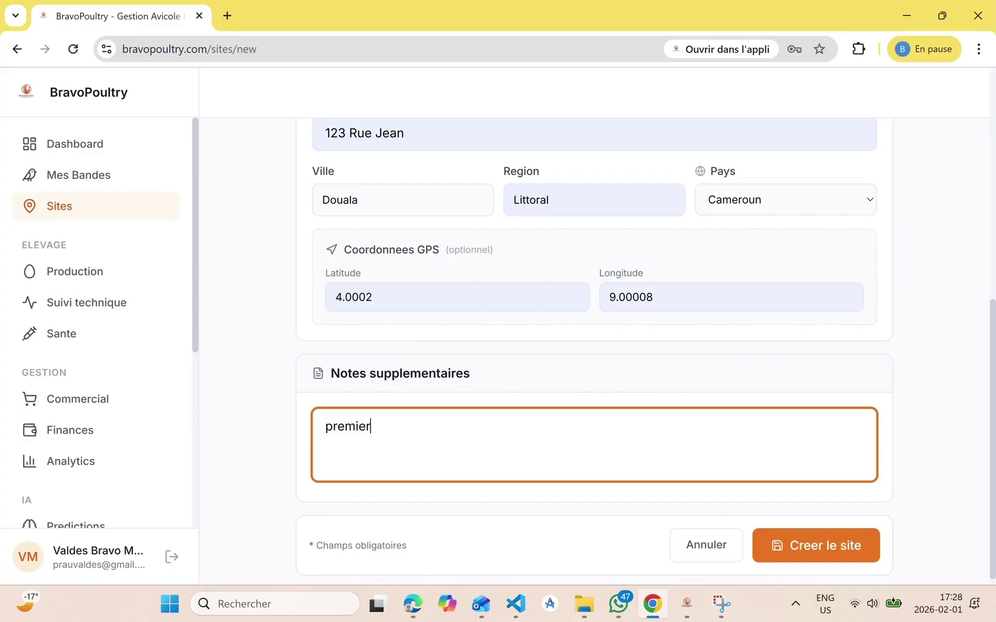
{"action": "type", "text": "e ferme"}
Create the site and decline the browser's offer to save the address
{"action": "scroll", "coordinate": [646, 351], "scroll_direction": "down", "scroll_amount": 1}
{"action": "left_click", "coordinate": [783, 536]}
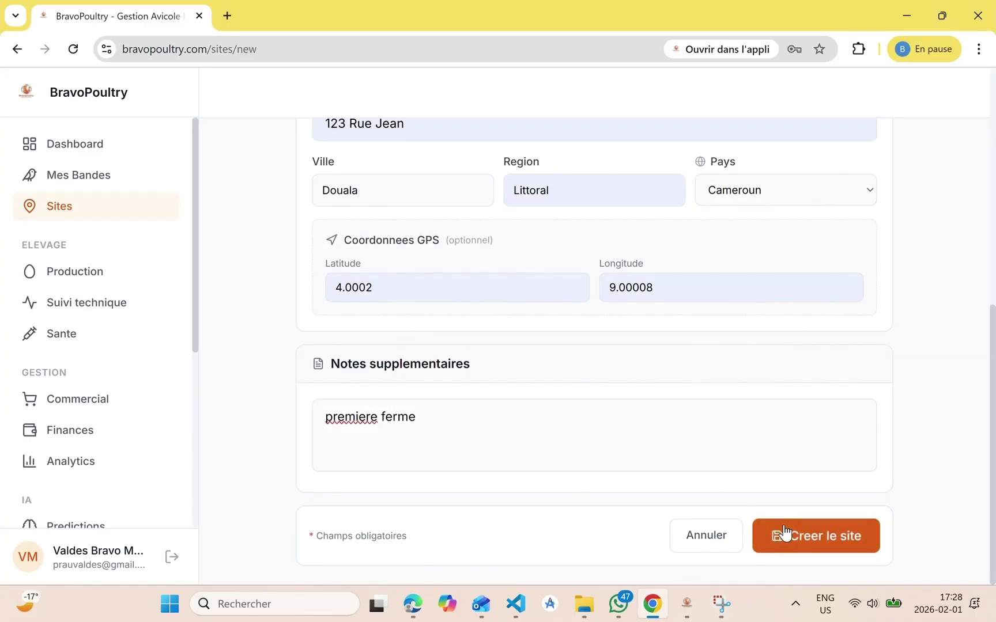
{"action": "left_click", "coordinate": [790, 292]}
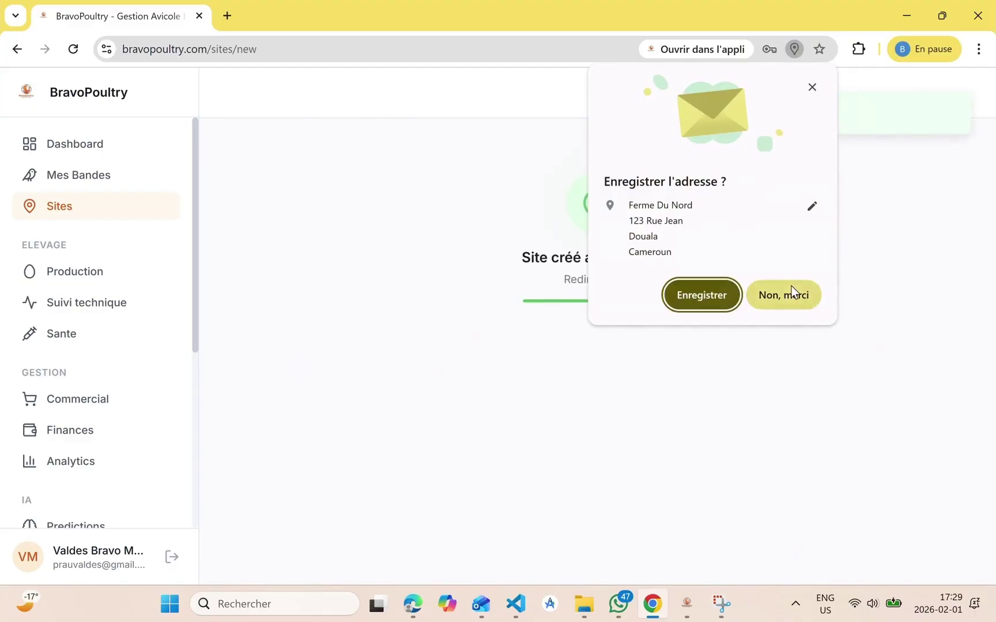
{"action": "scroll", "coordinate": [619, 492], "scroll_direction": "down", "scroll_amount": 3}
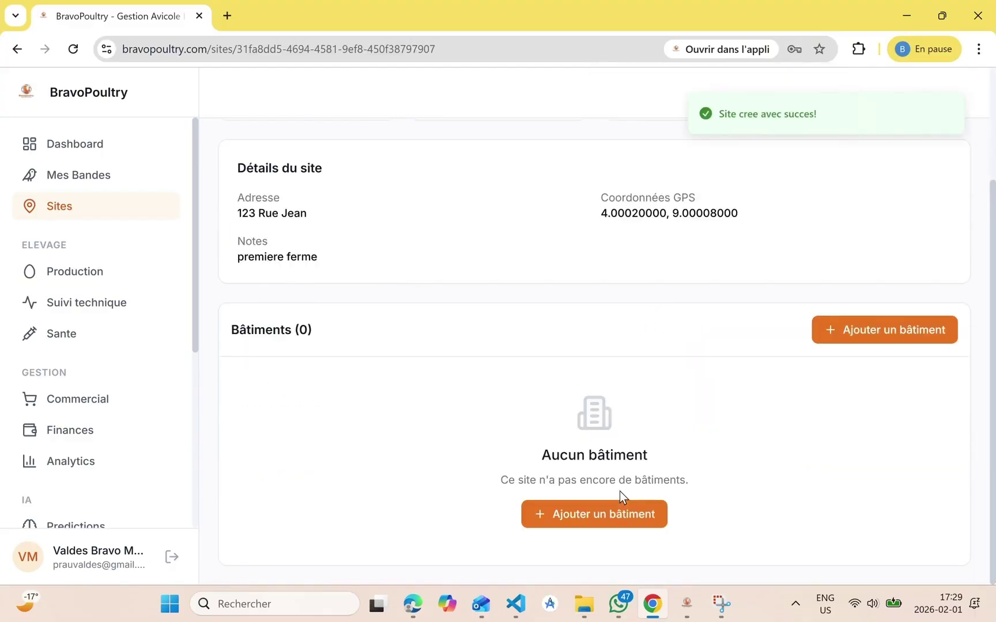
{"action": "scroll", "coordinate": [619, 491], "scroll_direction": "down", "scroll_amount": 3}
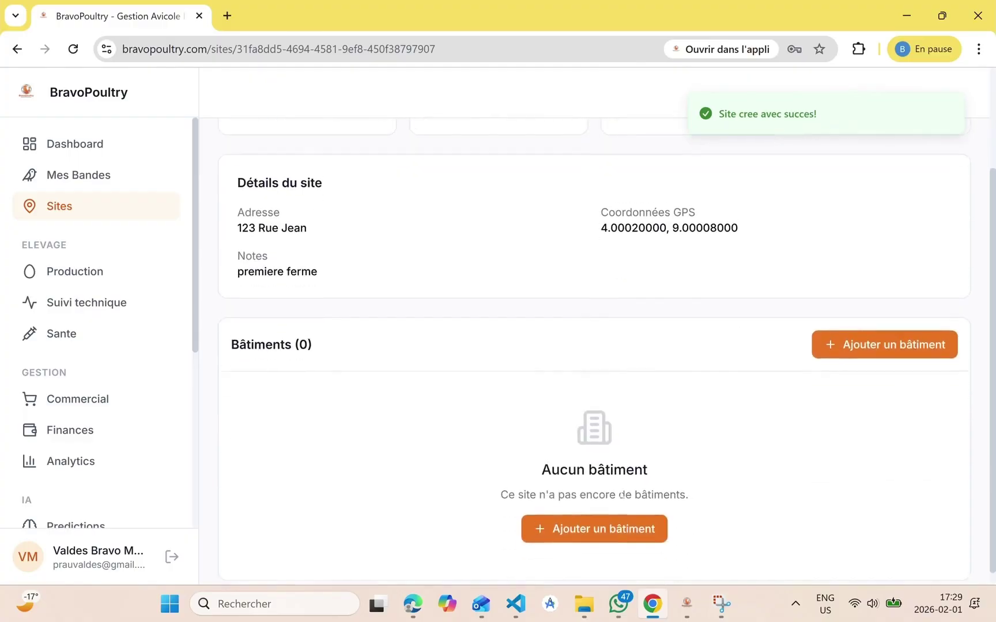
Start a new building for Ferme Du Nord named 'Batiment 1'
{"action": "left_click", "coordinate": [872, 337]}
{"action": "left_click", "coordinate": [593, 286]}
{"action": "type", "text": "Batiemen"}
{"action": "key", "text": "BackSpace"}
{"action": "key", "text": "BackSpace"}
{"action": "key", "text": "BackSpace"}
{"action": "key", "text": "BackSpace"}
{"action": "type", "text": "ment 1"}
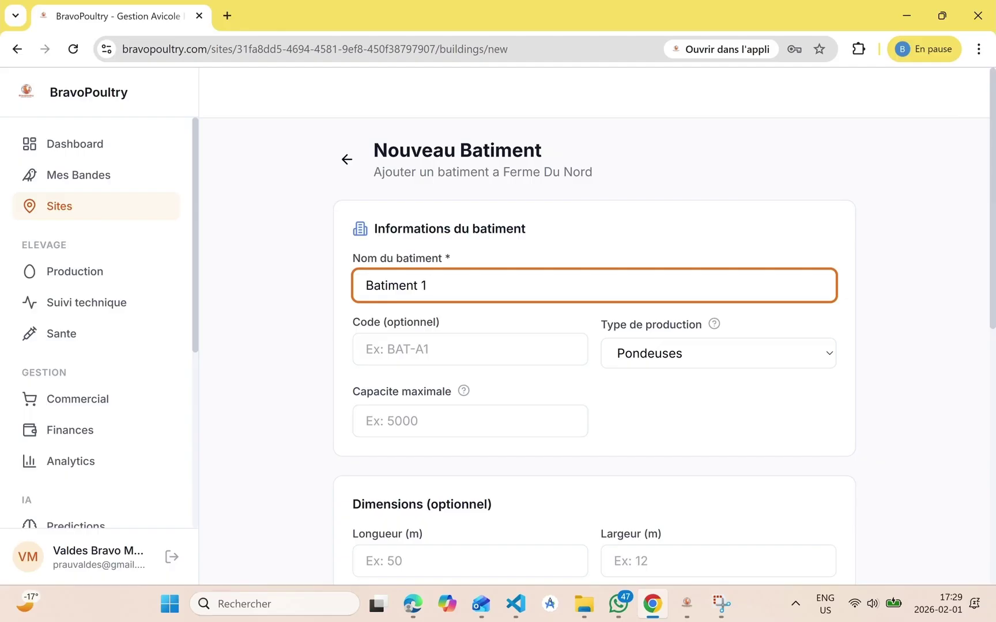
Give the building code Bat1, keep Pondeuses production type, and set maximum capacity 7000
{"action": "left_click", "coordinate": [470, 350]}
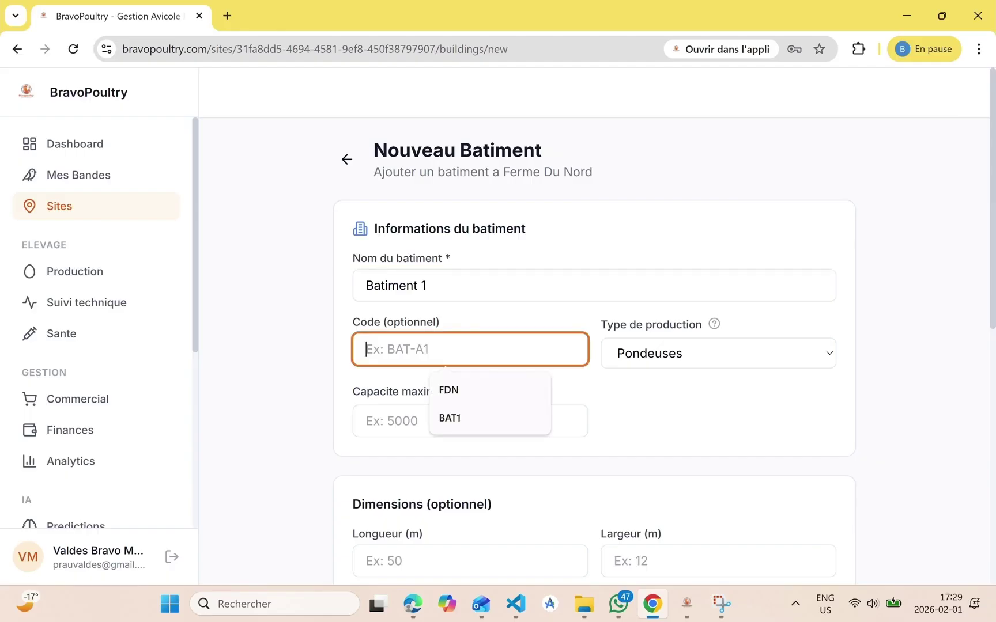
{"action": "type", "text": "Bat1"}
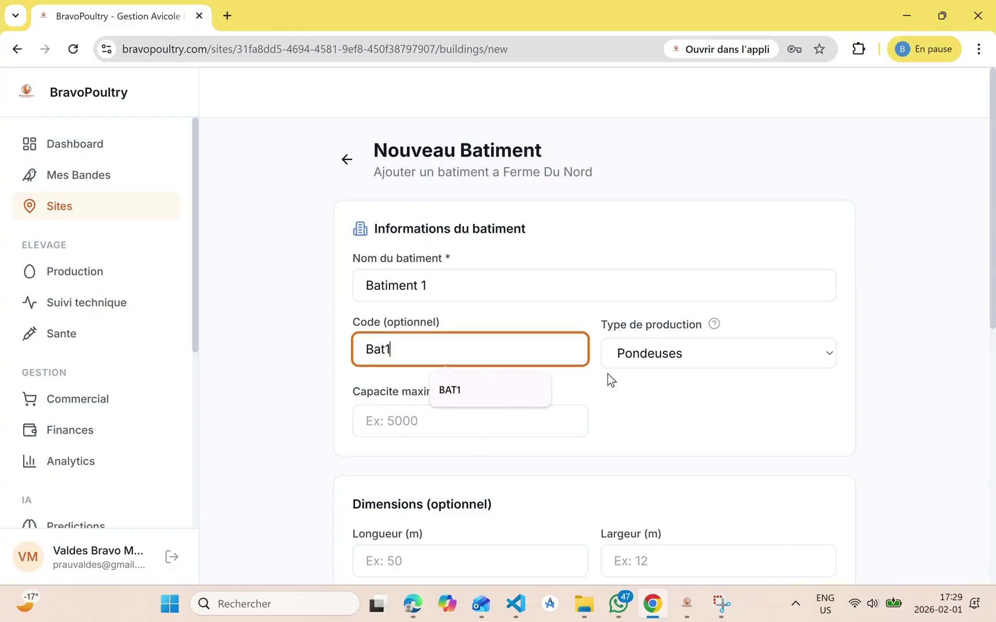
{"action": "left_click", "coordinate": [663, 358]}
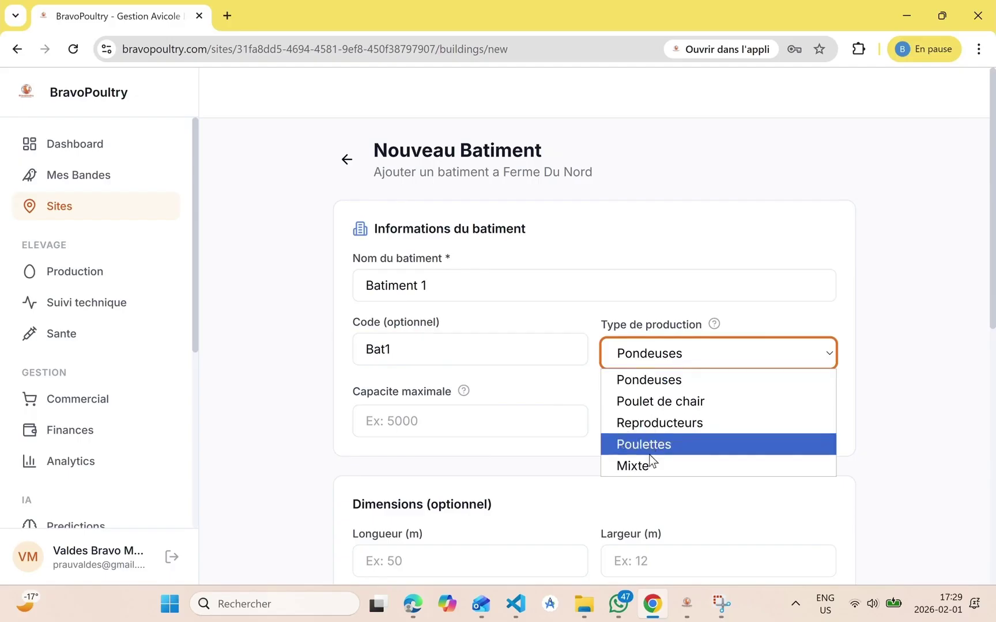
{"action": "left_click", "coordinate": [685, 354]}
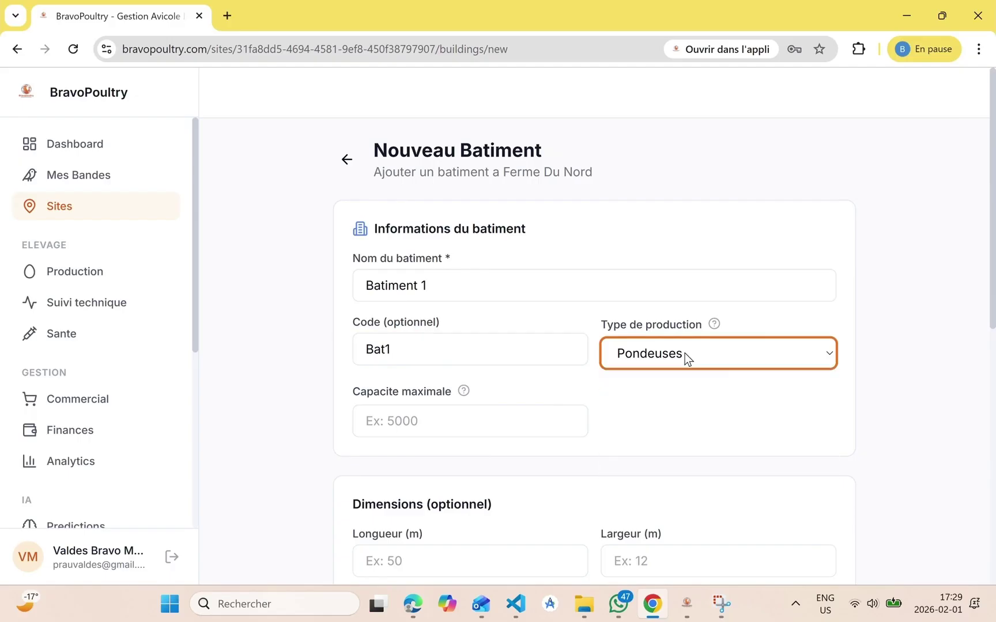
{"action": "left_click", "coordinate": [474, 403]}
{"action": "left_click", "coordinate": [473, 419]}
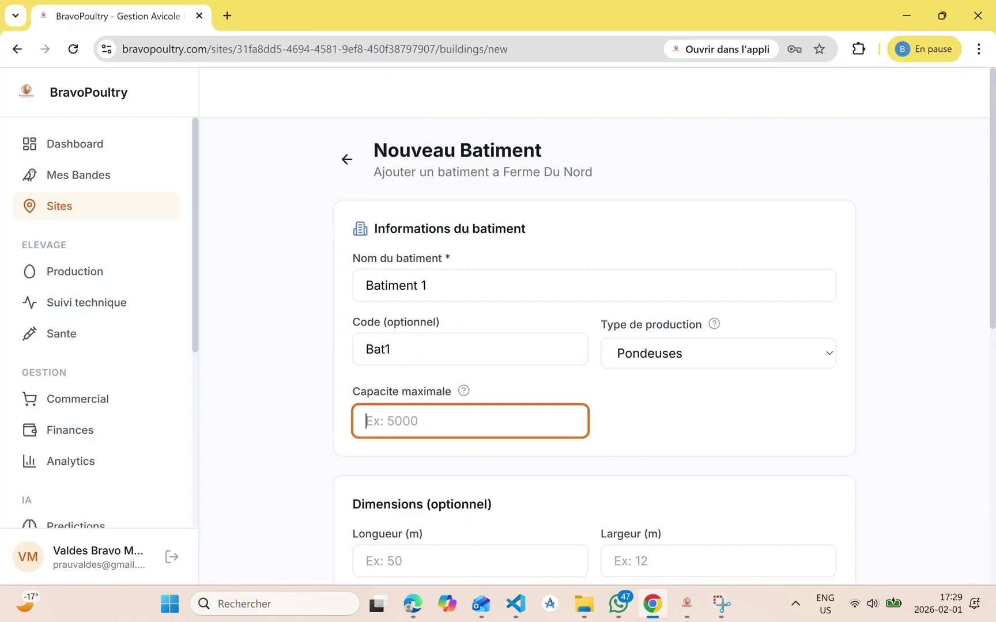
{"action": "type", "text": "7000"}
{"action": "scroll", "coordinate": [594, 346], "scroll_direction": "down", "scroll_amount": 3}
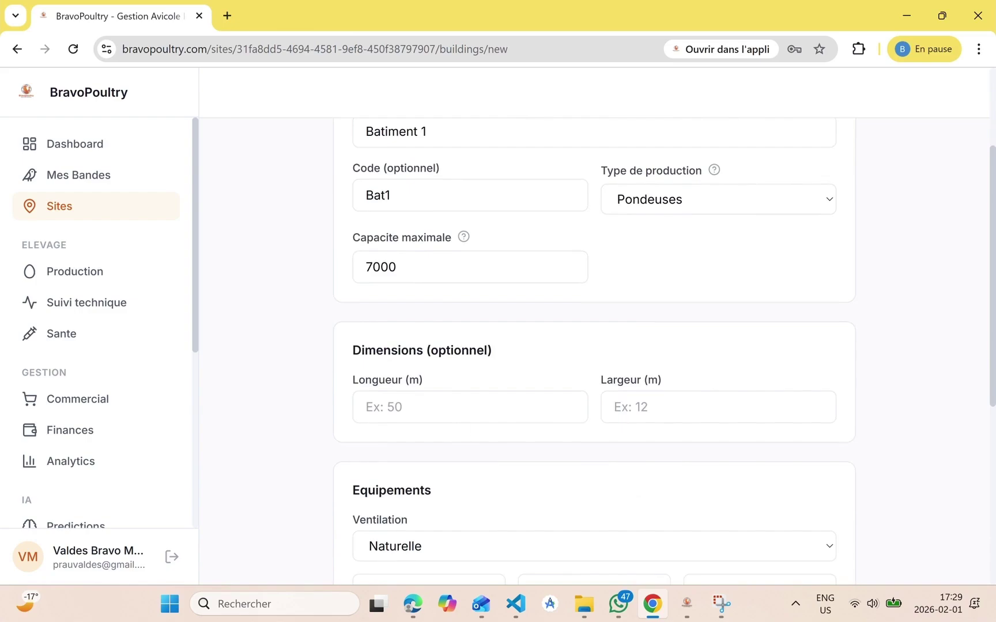
Set the building's length to 50 m and width to 20 m, leaving Groupe electrogene unchecked
{"action": "left_click", "coordinate": [469, 407]}
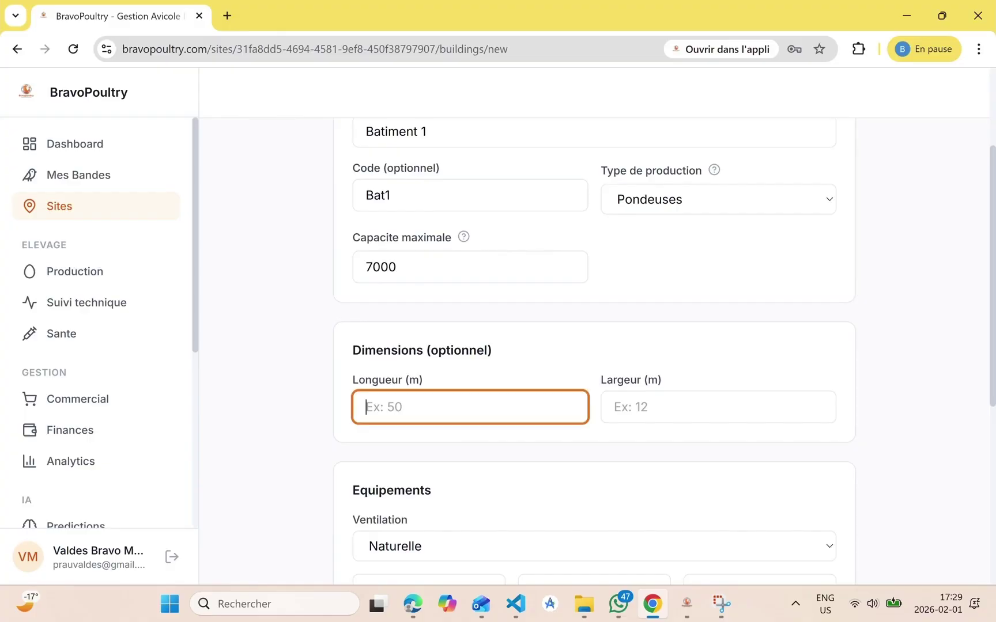
{"action": "type", "text": "50"}
{"action": "left_click", "coordinate": [614, 406]}
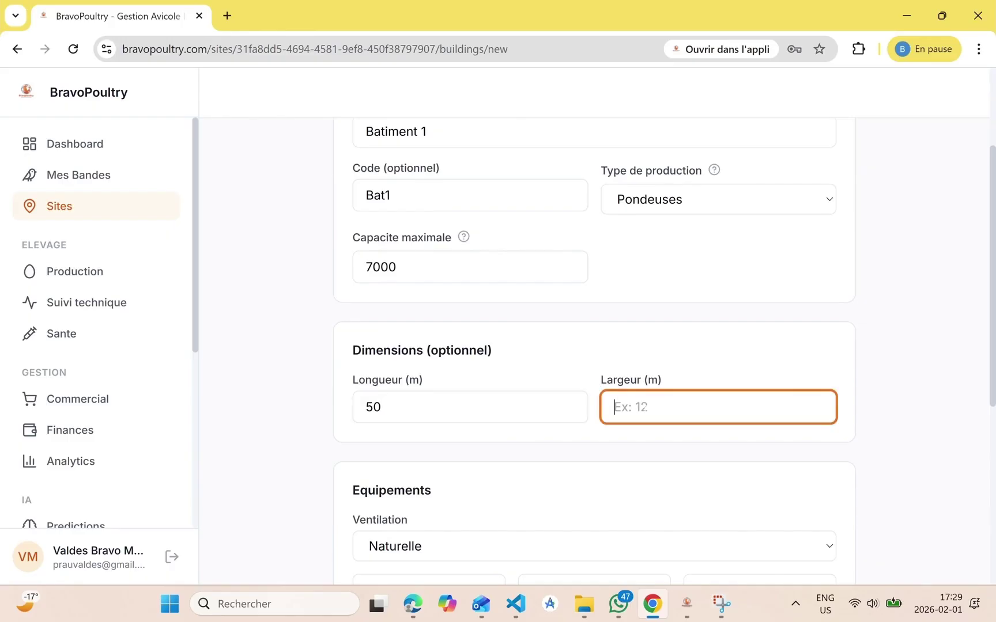
{"action": "type", "text": "20"}
{"action": "scroll", "coordinate": [573, 469], "scroll_direction": "down", "scroll_amount": 3}
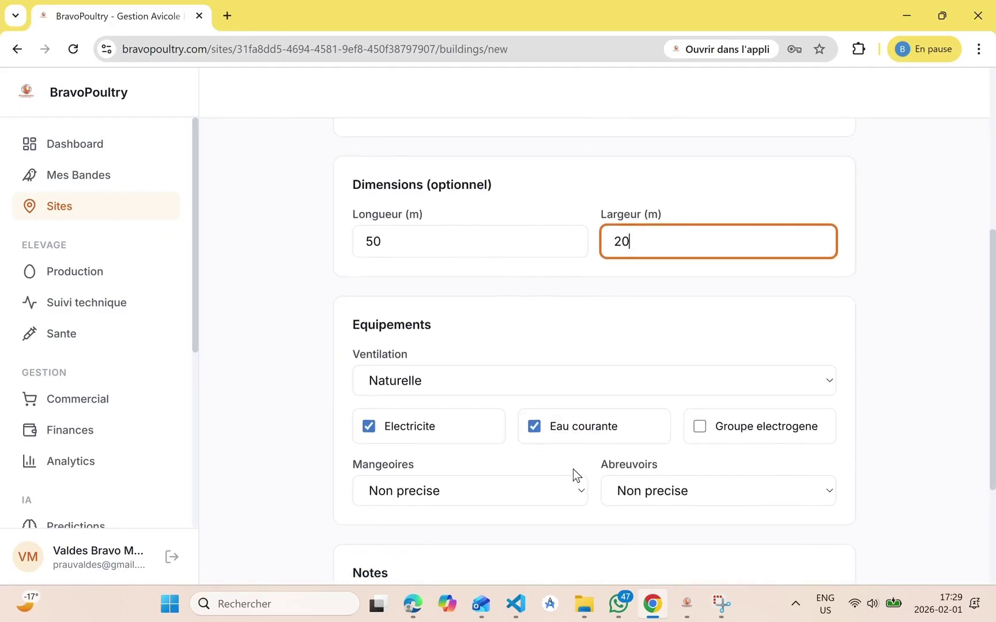
{"action": "scroll", "coordinate": [573, 470], "scroll_direction": "down", "scroll_amount": 2}
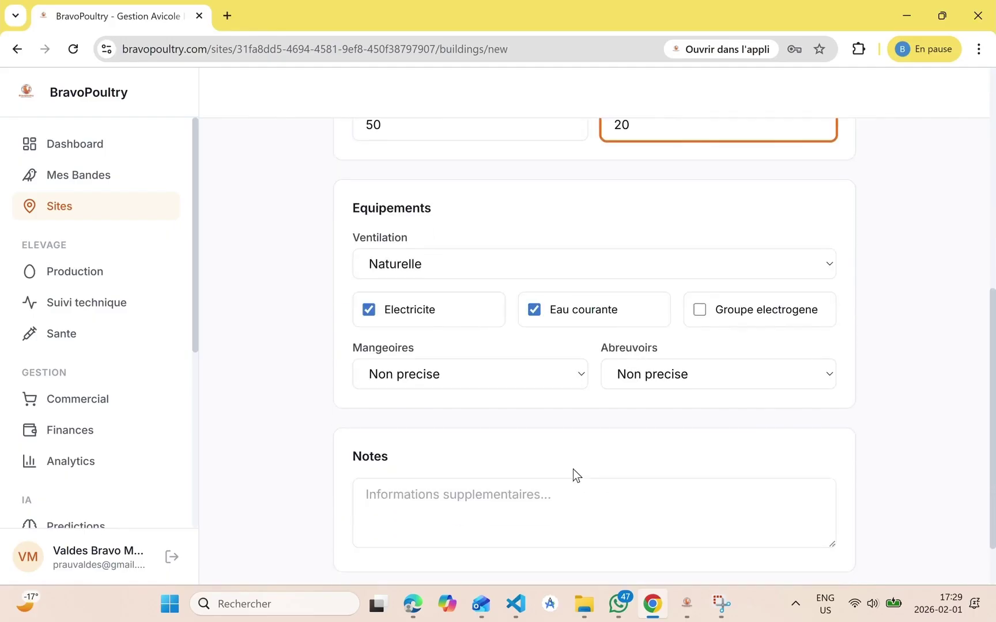
{"action": "left_click", "coordinate": [702, 315]}
{"action": "left_click", "coordinate": [703, 314]}
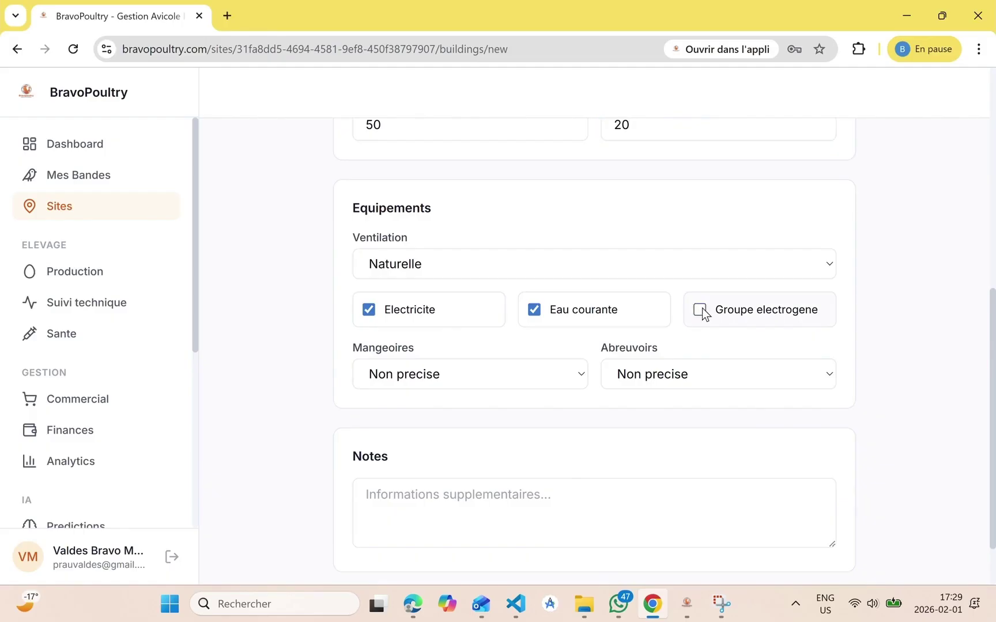
Choose Automatique feeders and Pipettes drinkers, add note 'premier batiment', and create the building
{"action": "left_click", "coordinate": [451, 373]}
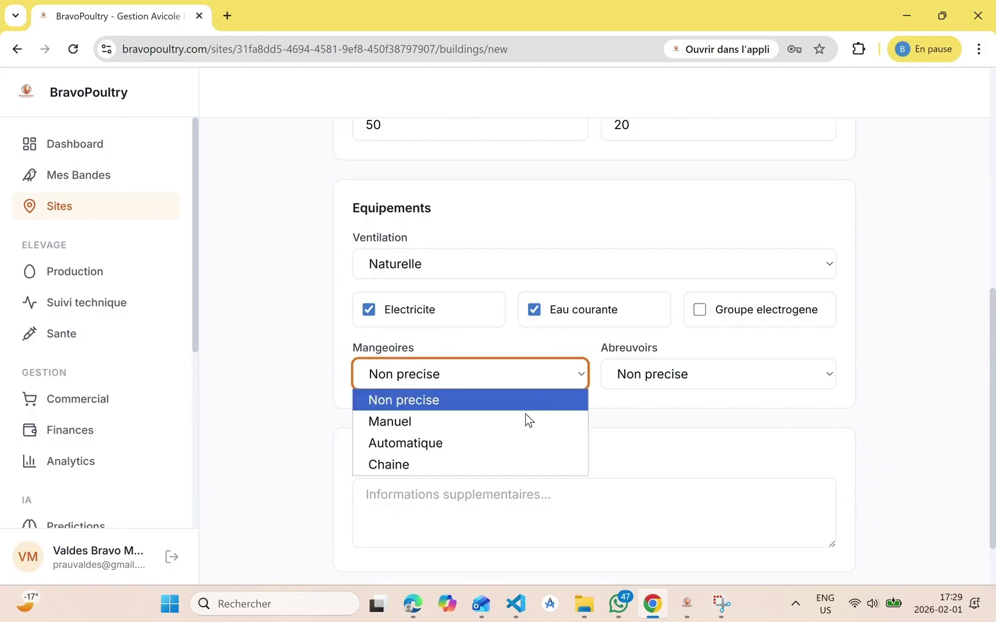
{"action": "left_click", "coordinate": [706, 386]}
{"action": "left_click", "coordinate": [641, 440]}
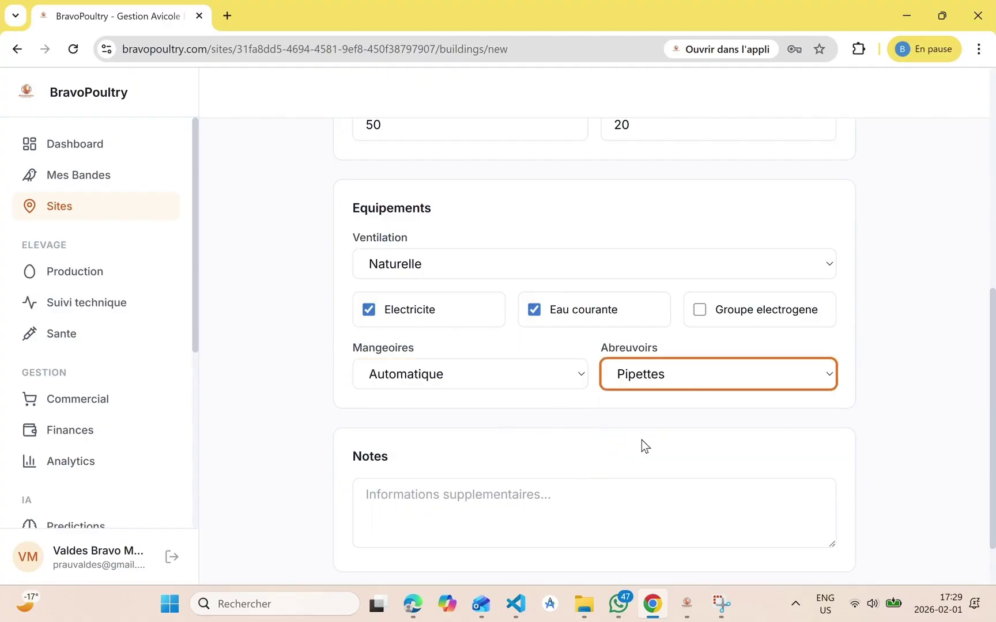
{"action": "scroll", "coordinate": [641, 439], "scroll_direction": "down", "scroll_amount": 1}
{"action": "key", "text": "Tab"}
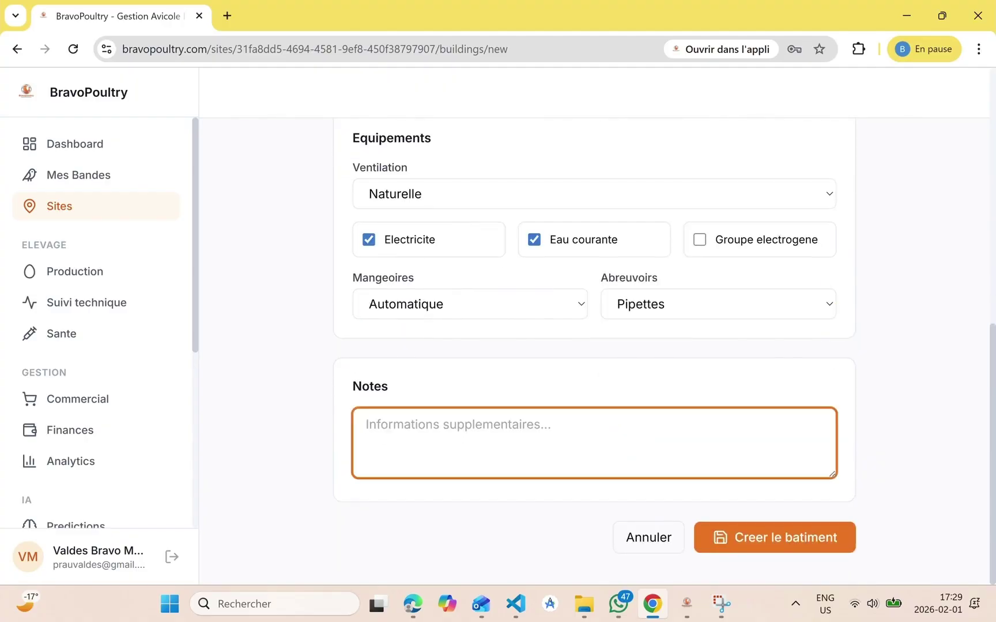
{"action": "type", "text": "perm"}
{"action": "key", "text": "BackSpace"}
{"action": "key", "text": "BackSpace"}
{"action": "key", "text": "BackSpace"}
{"action": "type", "text": "remier batiement"}
{"action": "key", "text": "BackSpace"}
{"action": "key", "text": "BackSpace"}
{"action": "key", "text": "BackSpace"}
{"action": "key", "text": "BackSpace"}
{"action": "key", "text": "BackSpace"}
{"action": "type", "text": "ment"}
{"action": "left_click", "coordinate": [733, 528]}
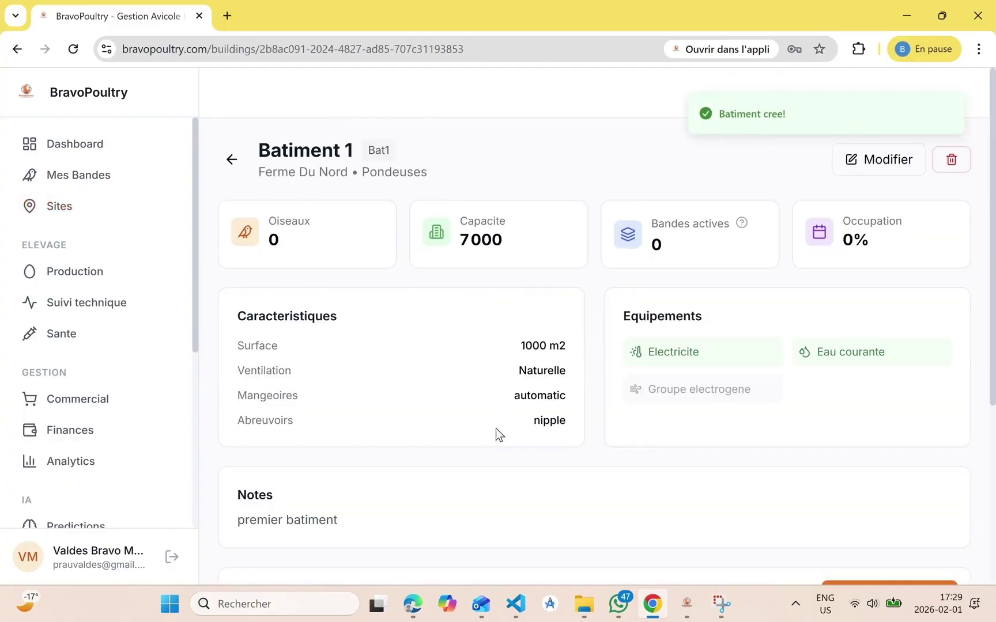
Scroll Batiment 1's detail page down to its empty Bandes (0) list and back
{"action": "scroll", "coordinate": [497, 463], "scroll_direction": "down", "scroll_amount": 2}
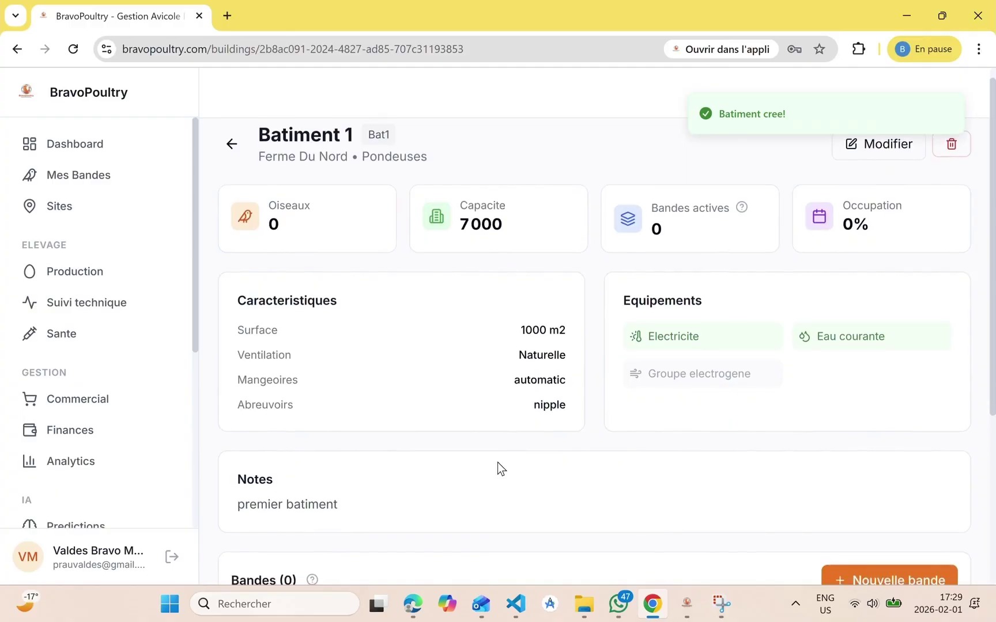
{"action": "scroll", "coordinate": [497, 463], "scroll_direction": "down", "scroll_amount": 1}
{"action": "scroll", "coordinate": [498, 463], "scroll_direction": "down", "scroll_amount": 3}
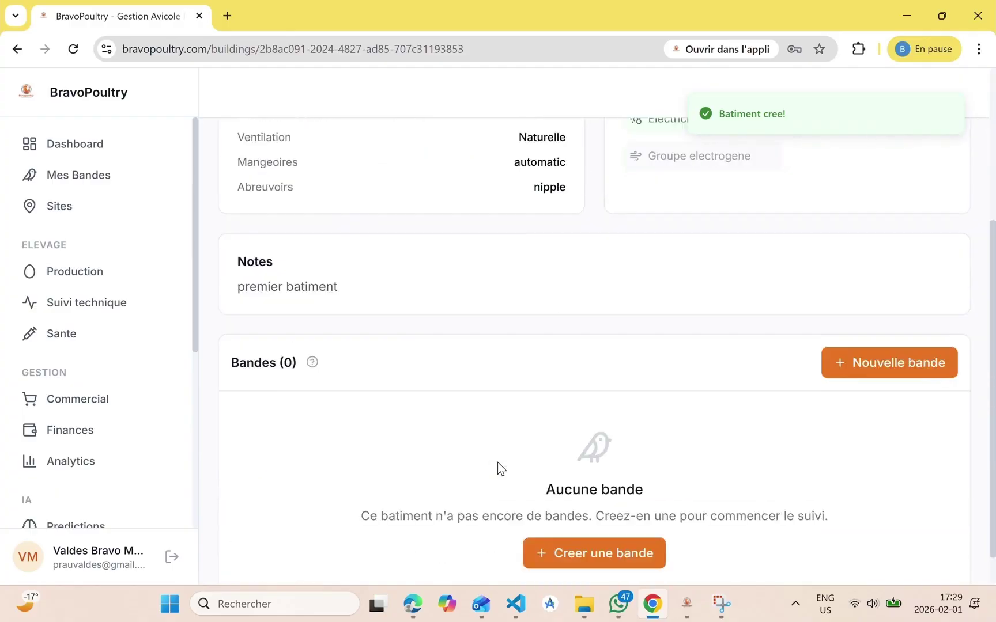
{"action": "scroll", "coordinate": [497, 462], "scroll_direction": "down", "scroll_amount": 1}
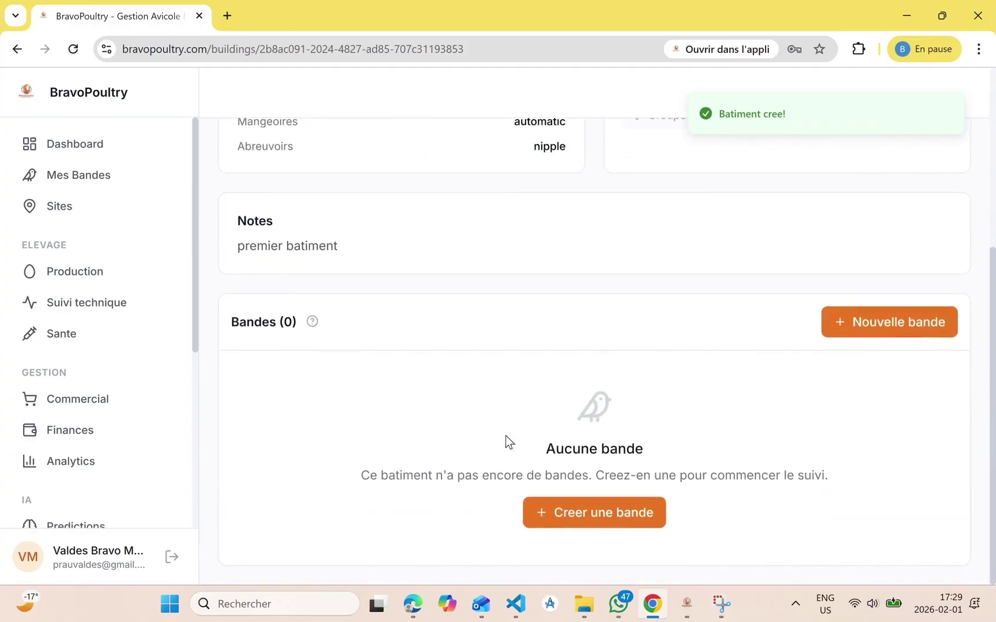
{"action": "scroll", "coordinate": [527, 401], "scroll_direction": "up", "scroll_amount": 5}
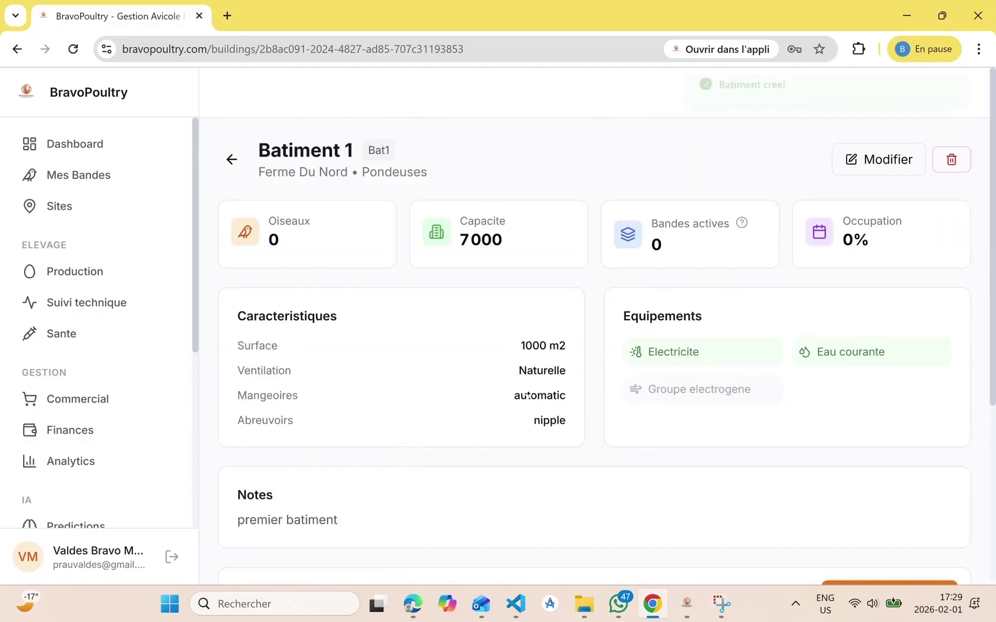
{"action": "scroll", "coordinate": [526, 395], "scroll_direction": "down", "scroll_amount": 5}
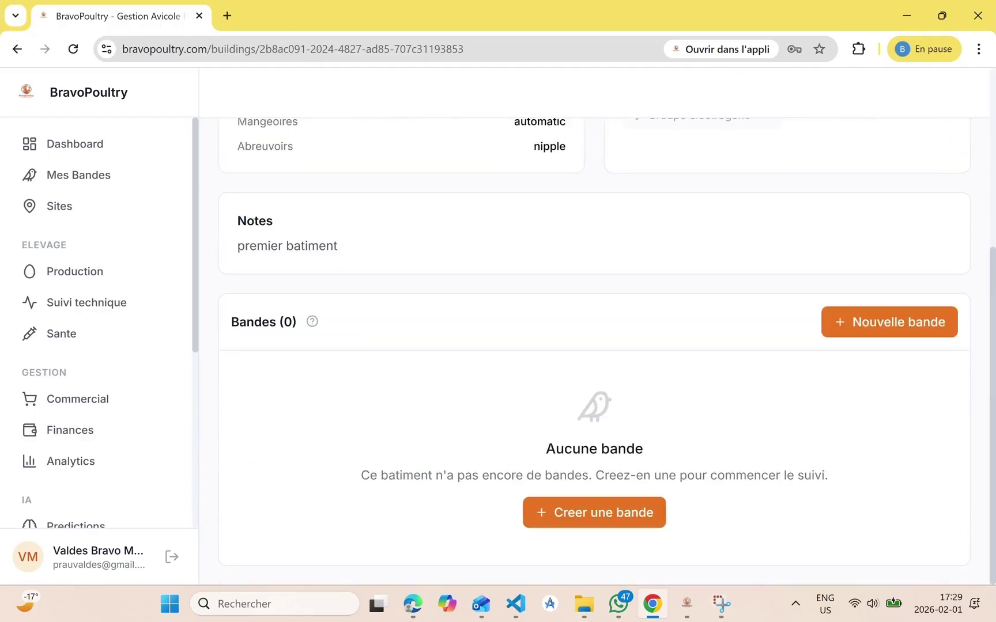
Start batch 'Pondeuses Mars 2025' in Batiment 1 with Isa Brown strain from supplier Couvoir Paul
{"action": "left_click", "coordinate": [589, 507]}
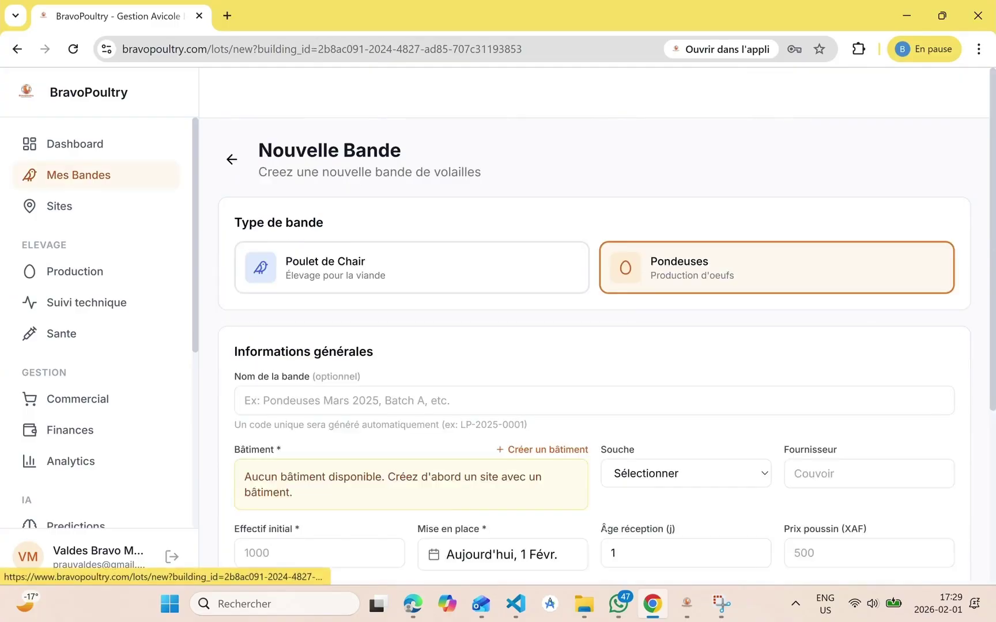
{"action": "scroll", "coordinate": [445, 416], "scroll_direction": "down", "scroll_amount": 2}
{"action": "left_click", "coordinate": [392, 271]}
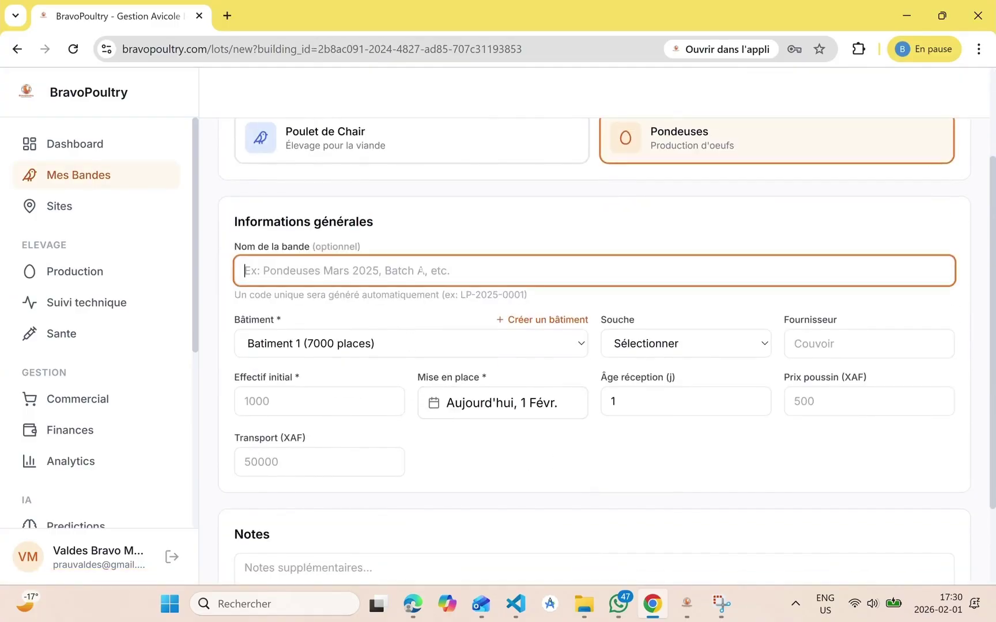
{"action": "type", "text": "Pondeuse"}
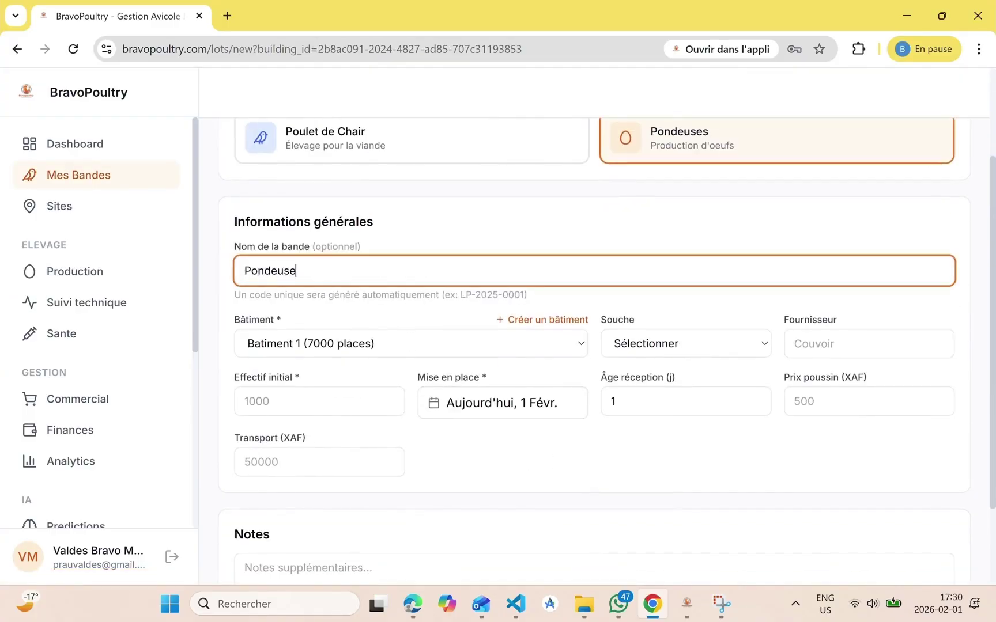
{"action": "type", "text": " MArs"}
{"action": "key", "text": "BackSpace"}
{"action": "key", "text": "BackSpace"}
{"action": "key", "text": "BackSpace"}
{"action": "key", "text": "BackSpace"}
{"action": "key", "text": "BackSpace"}
{"action": "key", "text": "BackSpace"}
{"action": "type", "text": "s Mars 2025"}
{"action": "scroll", "coordinate": [399, 270], "scroll_direction": "down", "scroll_amount": 1}
{"action": "left_click", "coordinate": [400, 270]}
{"action": "left_click", "coordinate": [399, 270]}
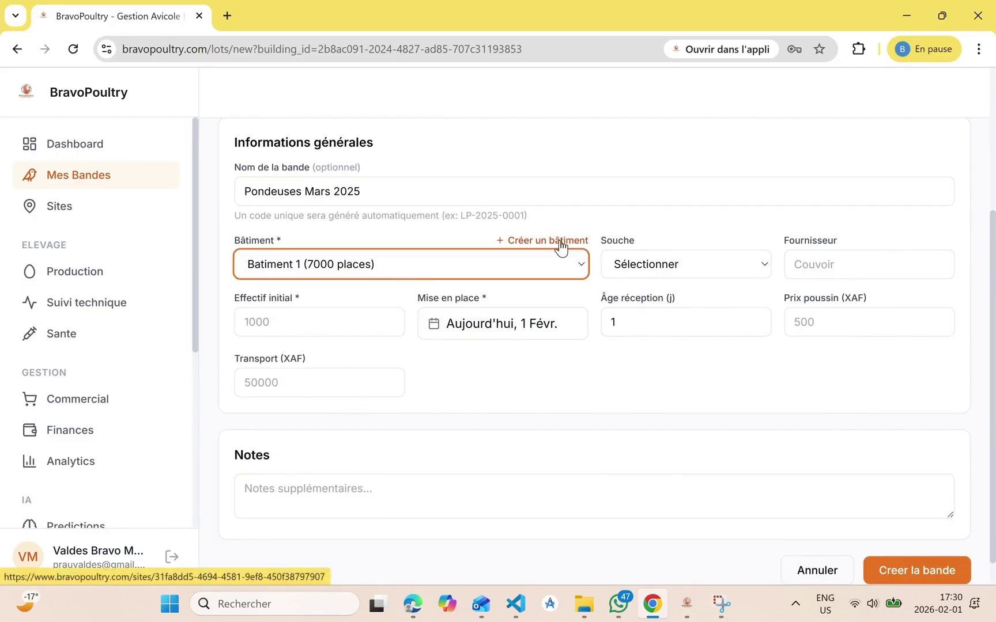
{"action": "left_click", "coordinate": [674, 276]}
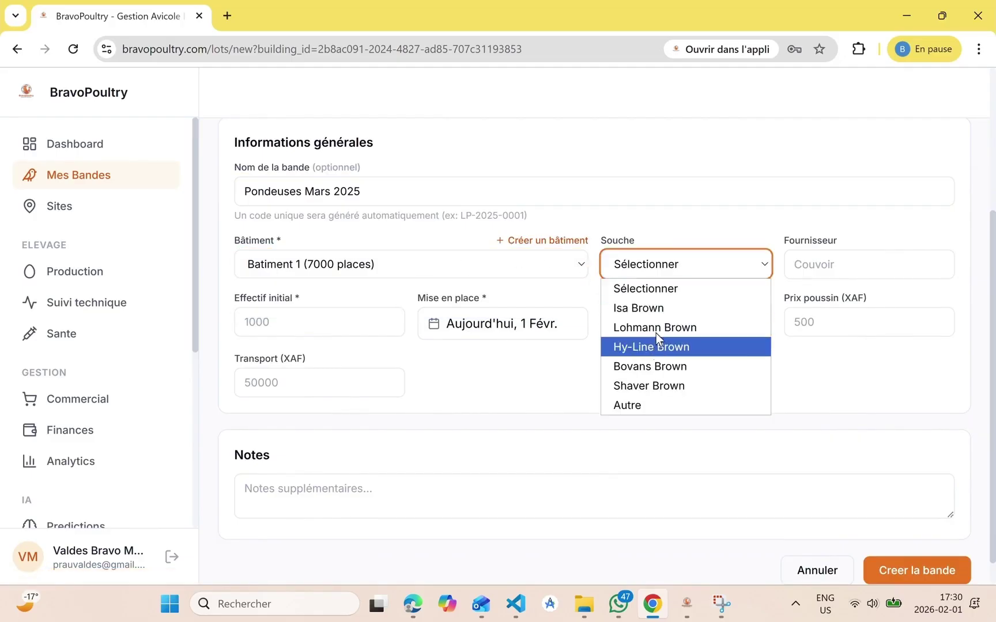
{"action": "left_click", "coordinate": [674, 307]}
{"action": "left_click", "coordinate": [878, 276]}
{"action": "type", "text": "Co"}
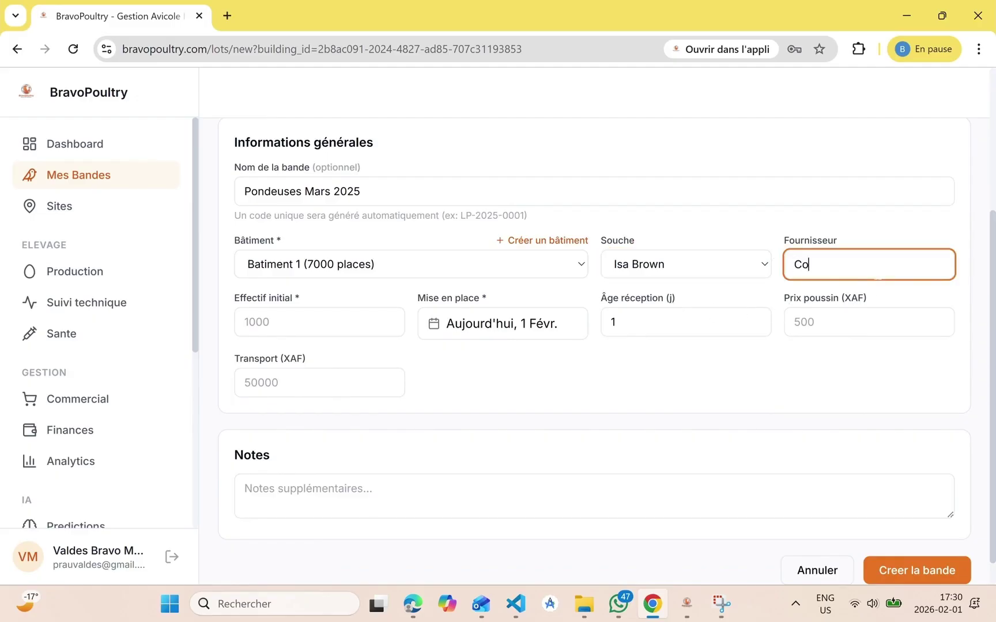
{"action": "type", "text": "uvoir Paul"}
Enter 5000 birds, 500 per chick, transport 10000, note 'Merci', and create the batch
{"action": "scroll", "coordinate": [877, 278], "scroll_direction": "down", "scroll_amount": 1}
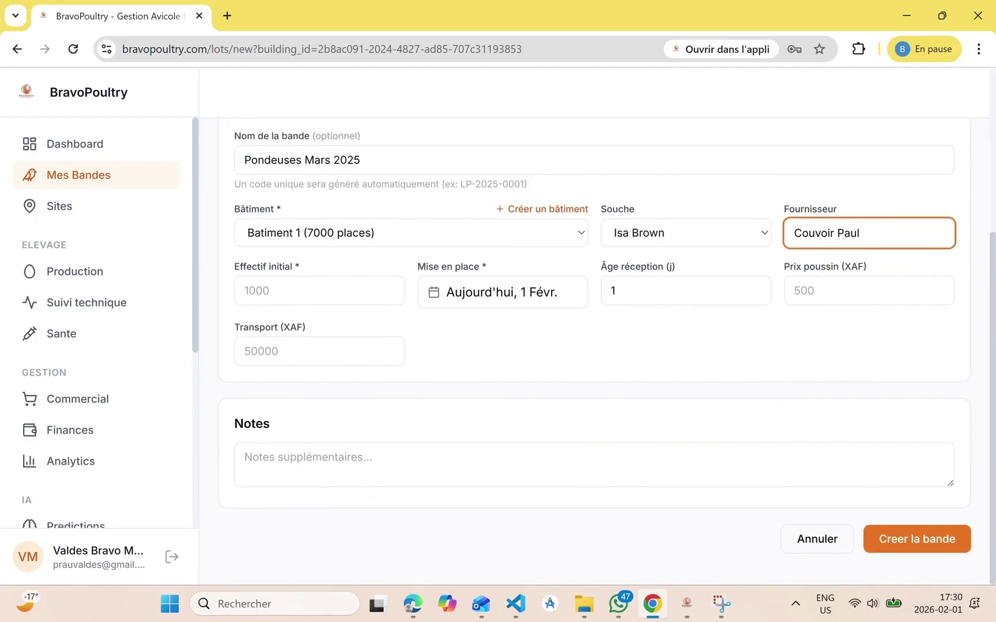
{"action": "left_click", "coordinate": [404, 286]}
{"action": "type", "text": "5000"}
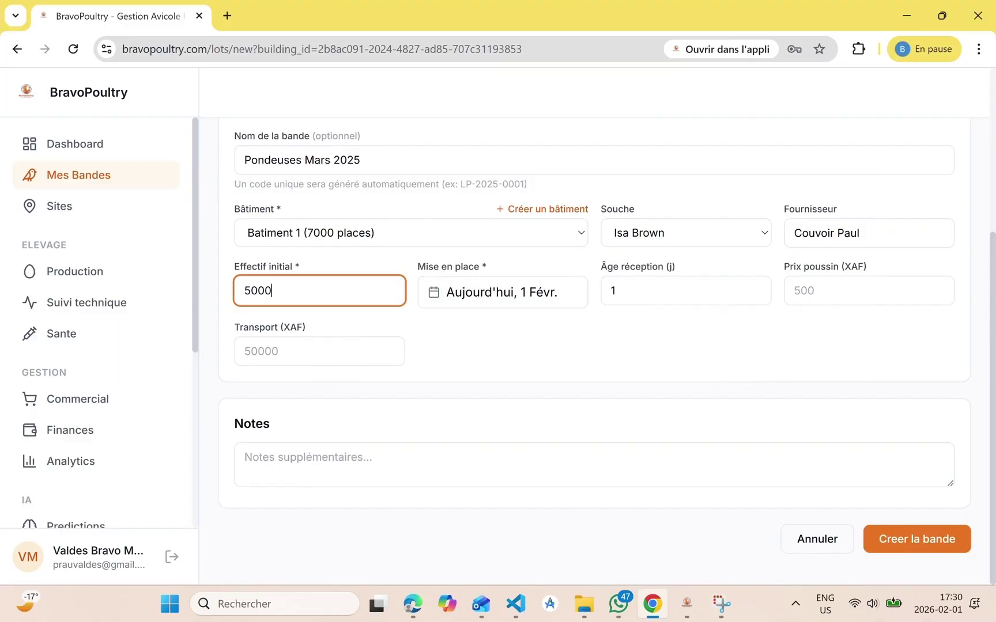
{"action": "left_click", "coordinate": [614, 291]}
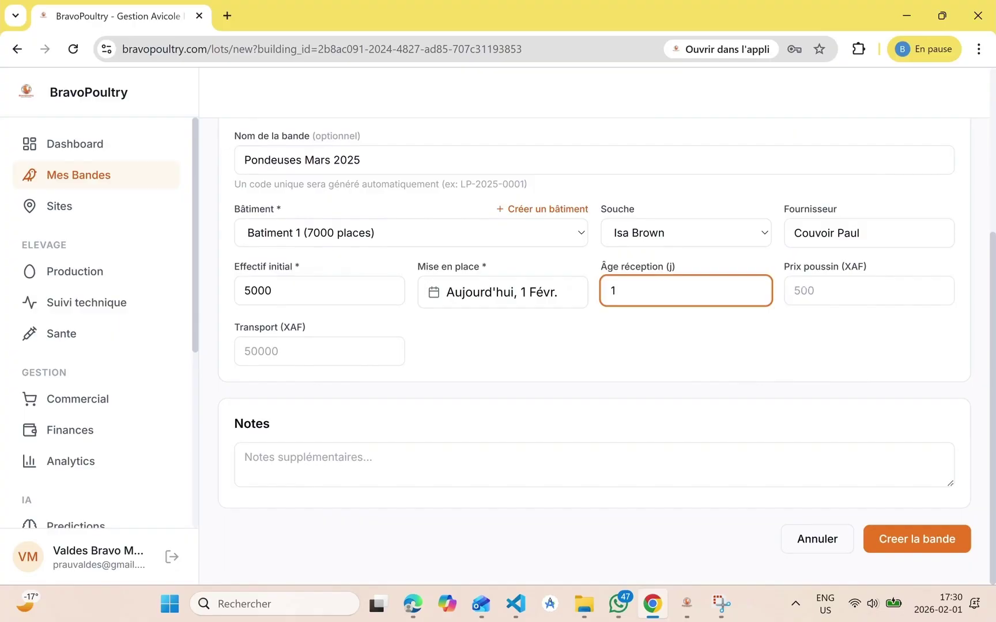
{"action": "key", "text": "Tab"}
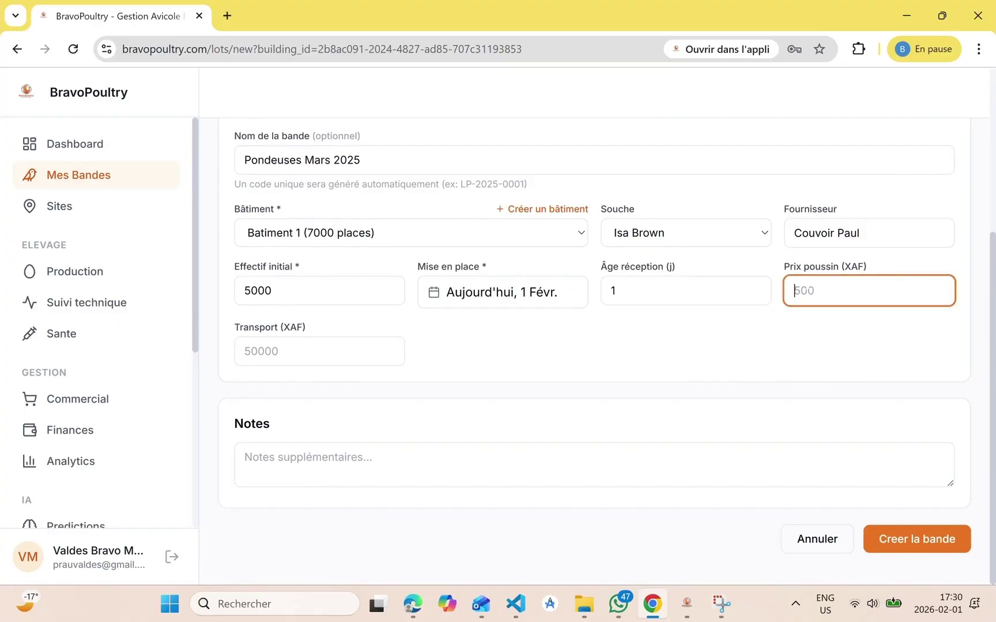
{"action": "type", "text": "500"}
{"action": "left_click", "coordinate": [311, 351]}
{"action": "type", "text": "10000"}
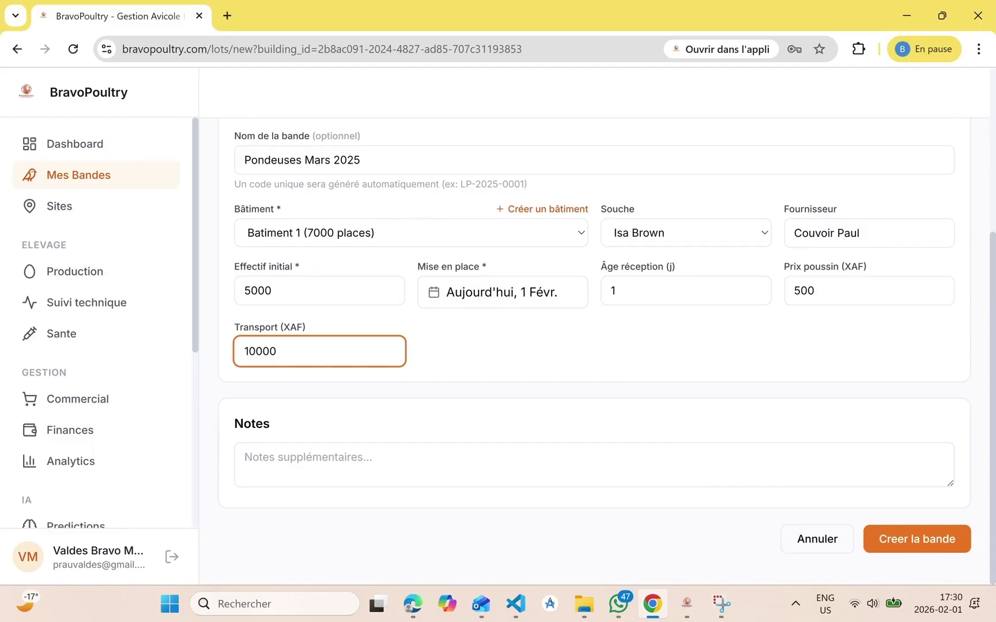
{"action": "left_click", "coordinate": [312, 476]}
{"action": "type", "text": "M"}
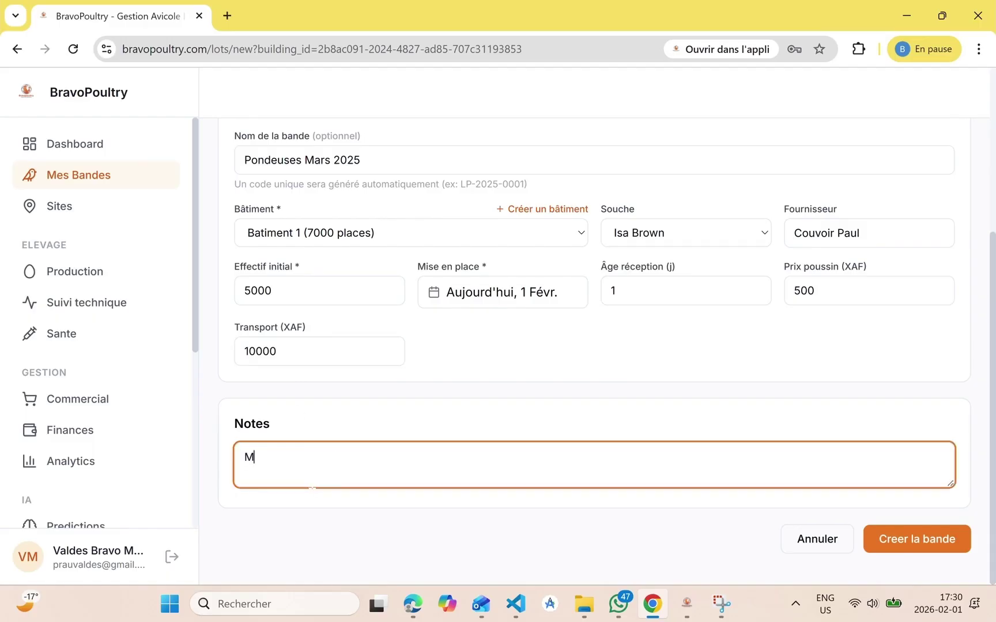
{"action": "type", "text": "erci"}
{"action": "left_click", "coordinate": [918, 530]}
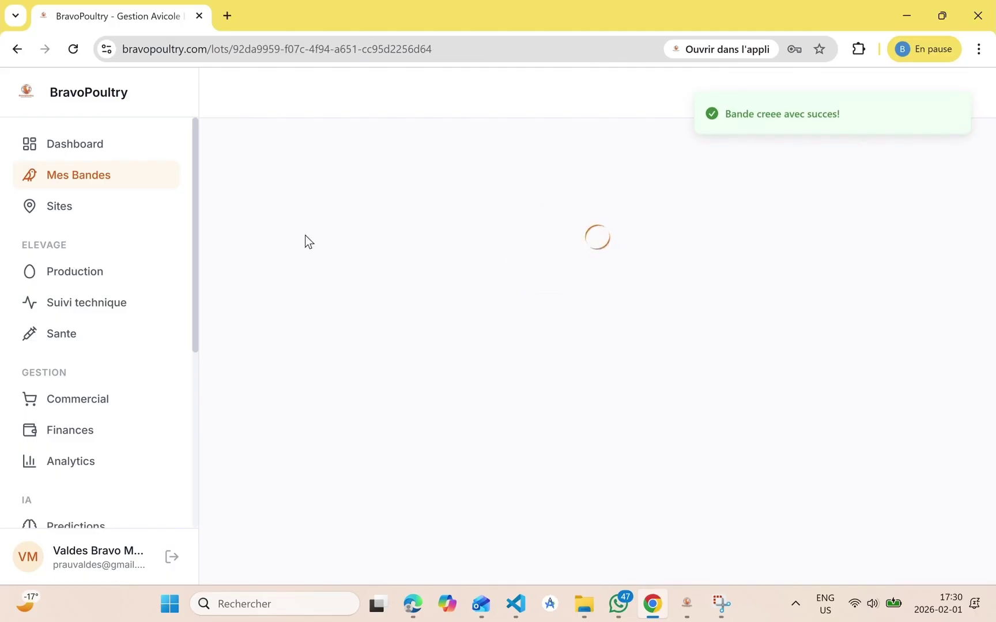
Expand the batch's Bilan financier to reveal the -2 510 000 XAF deficit
{"action": "scroll", "coordinate": [279, 415], "scroll_direction": "down", "scroll_amount": 2}
{"action": "scroll", "coordinate": [280, 415], "scroll_direction": "up", "scroll_amount": 2}
{"action": "scroll", "coordinate": [279, 415], "scroll_direction": "down", "scroll_amount": 2}
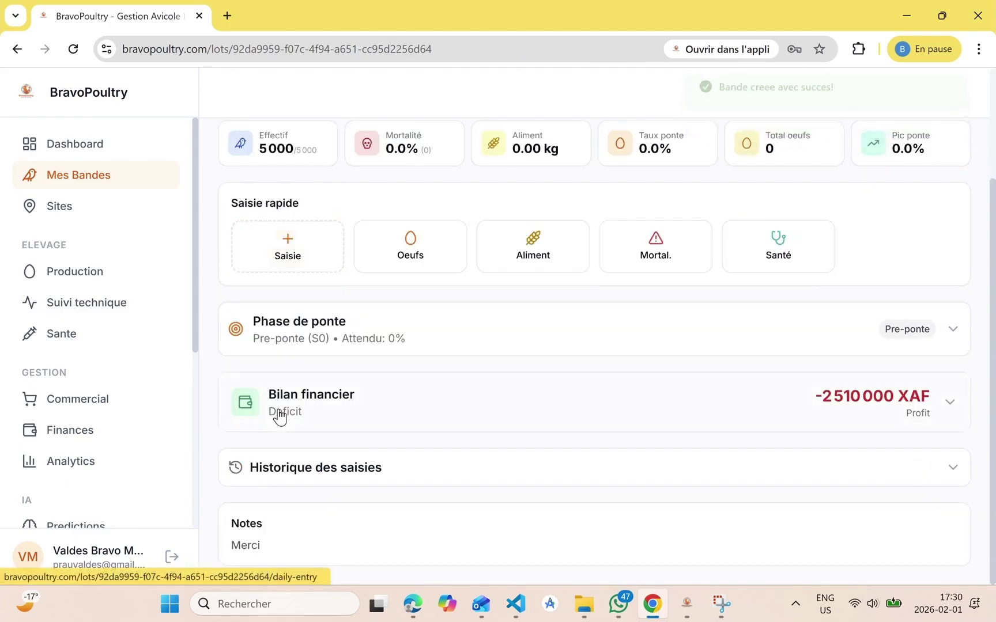
{"action": "scroll", "coordinate": [278, 413], "scroll_direction": "up", "scroll_amount": 2}
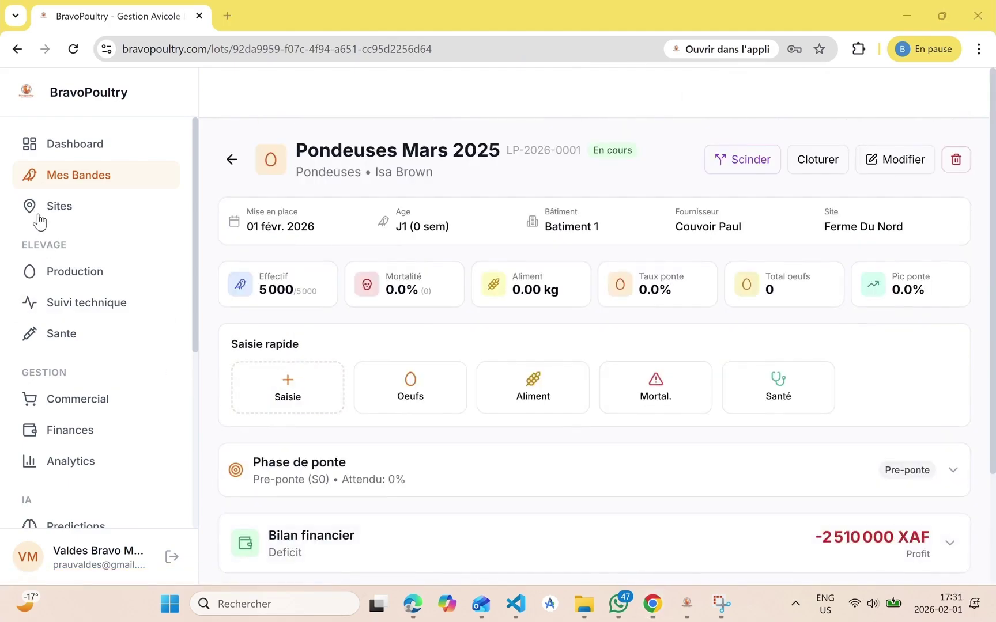
{"action": "scroll", "coordinate": [405, 479], "scroll_direction": "down", "scroll_amount": 1}
{"action": "scroll", "coordinate": [405, 479], "scroll_direction": "down", "scroll_amount": 1}
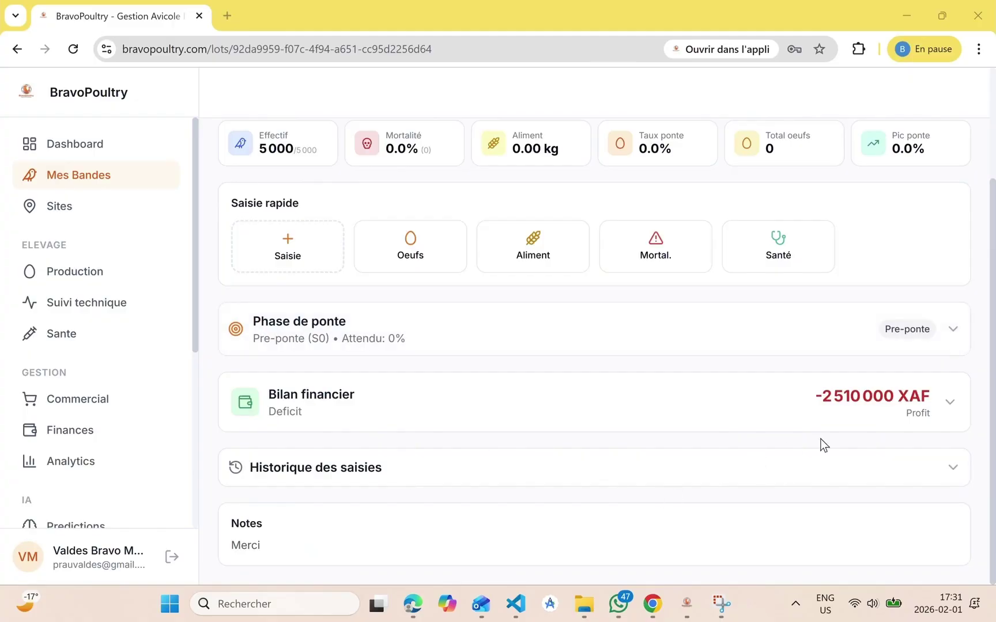
{"action": "left_click", "coordinate": [950, 407]}
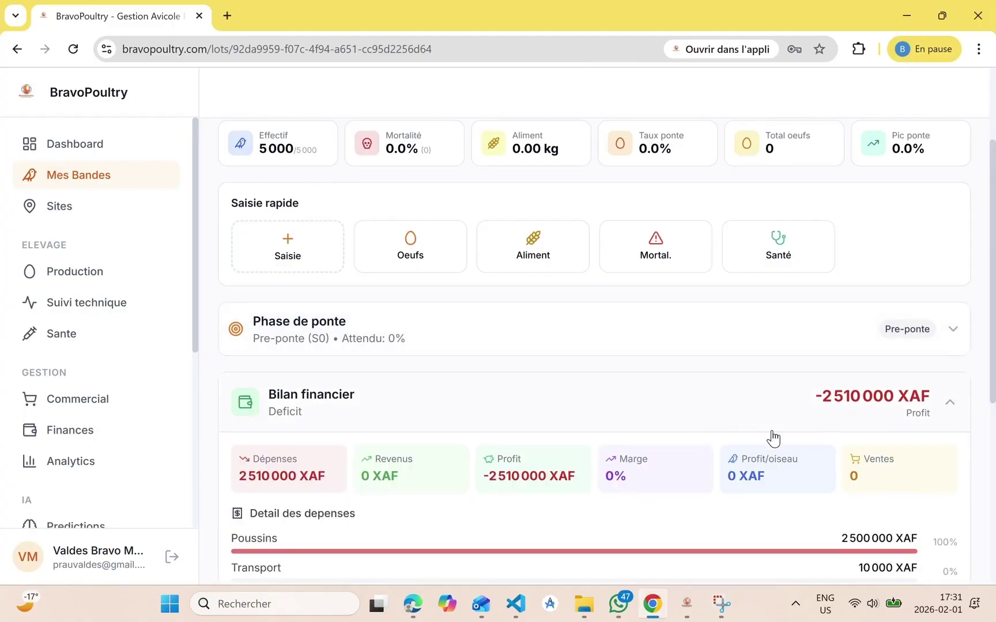
{"action": "scroll", "coordinate": [747, 453], "scroll_direction": "down", "scroll_amount": 3}
{"action": "scroll", "coordinate": [748, 452], "scroll_direction": "down", "scroll_amount": 2}
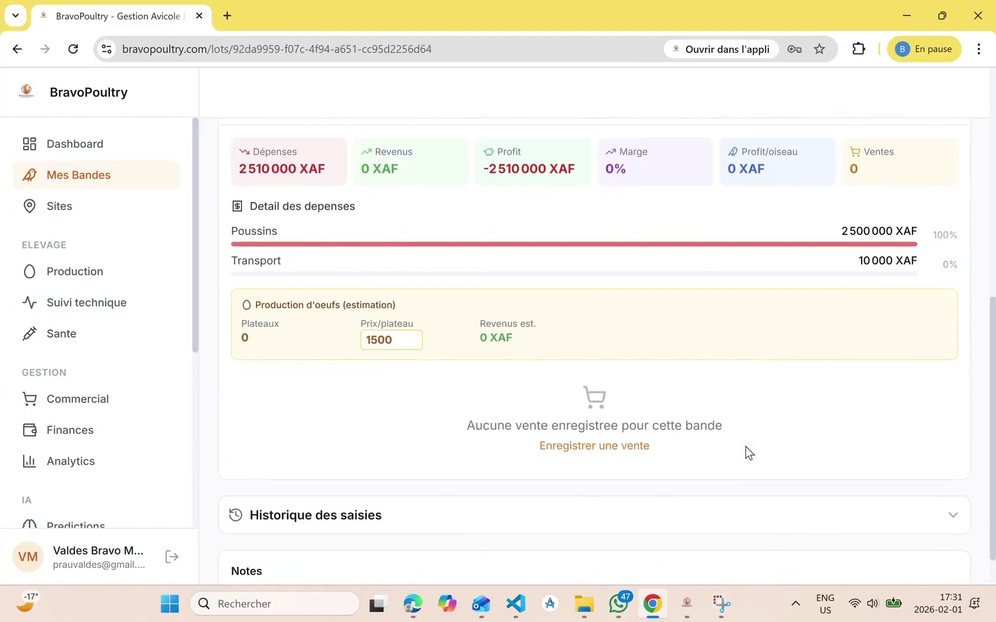
{"action": "scroll", "coordinate": [748, 453], "scroll_direction": "up", "scroll_amount": 5}
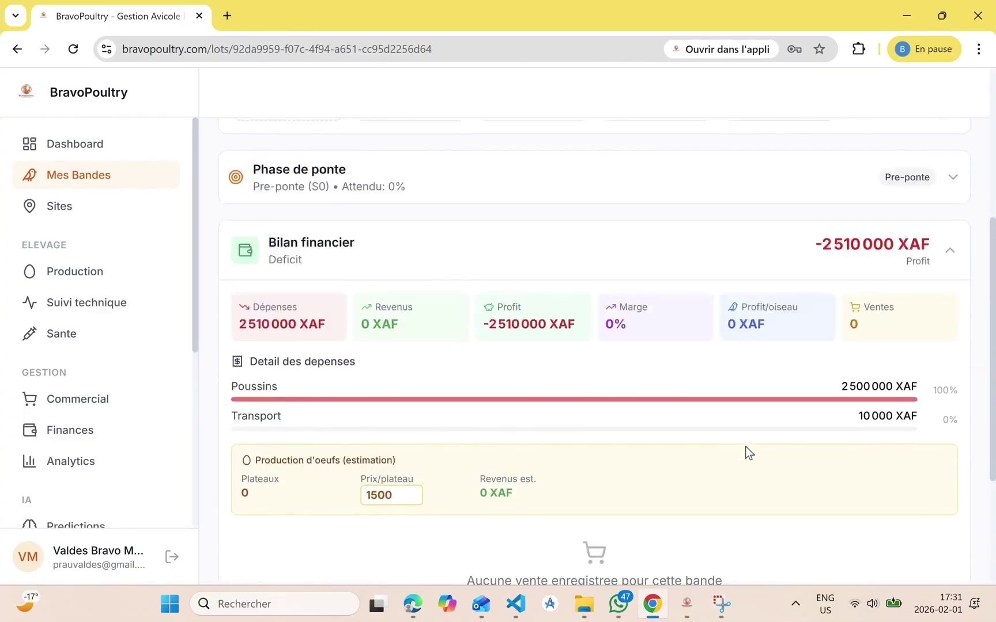
{"action": "scroll", "coordinate": [747, 452], "scroll_direction": "up", "scroll_amount": 3}
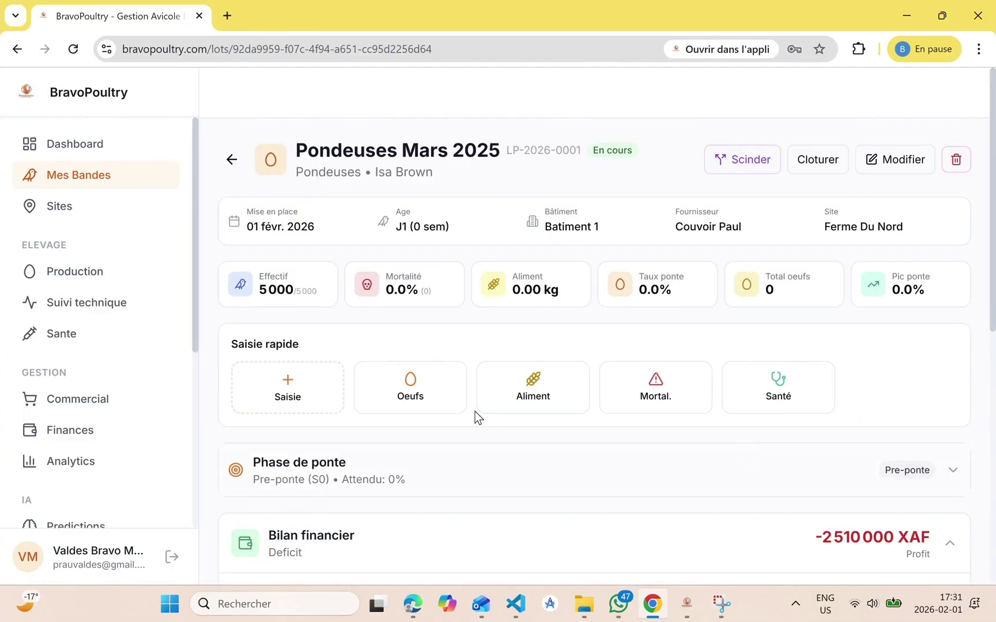
Open the daily entry and record 2 deaths from Maladie and 10 L of water
{"action": "left_click", "coordinate": [306, 383]}
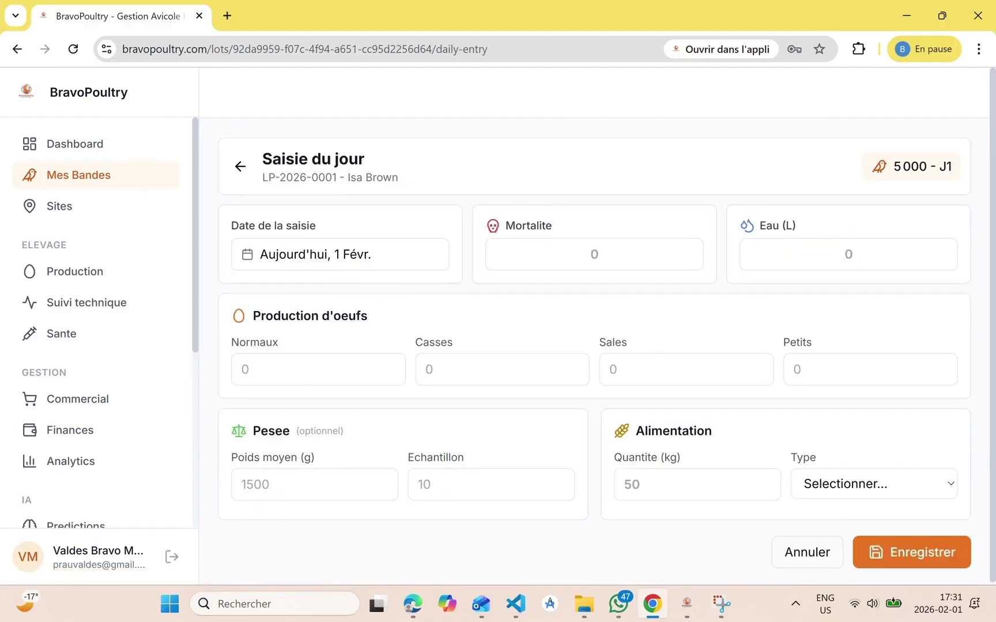
{"action": "left_click", "coordinate": [548, 269]}
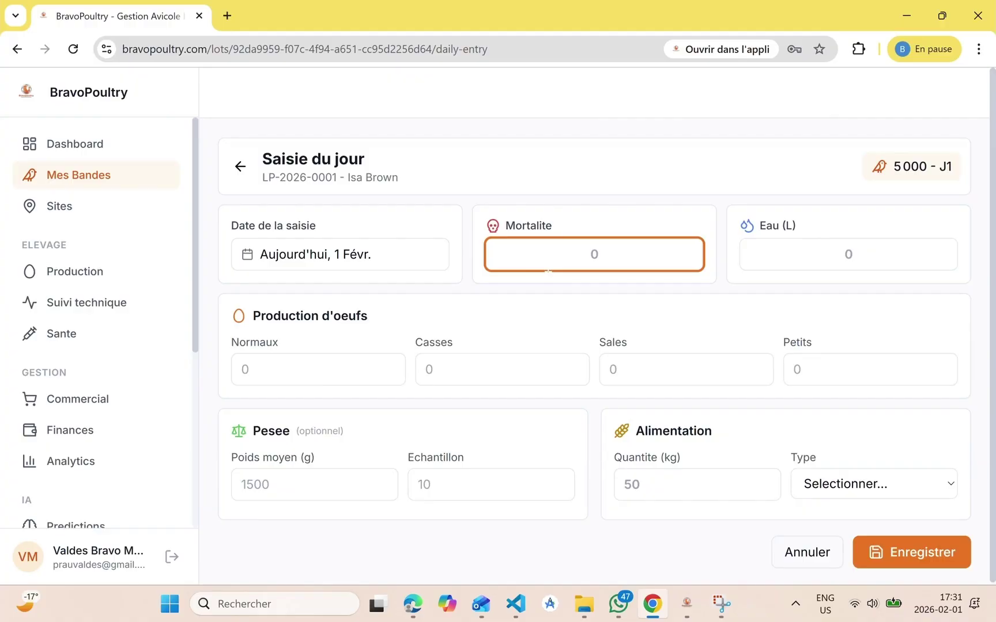
{"action": "type", "text": "2"}
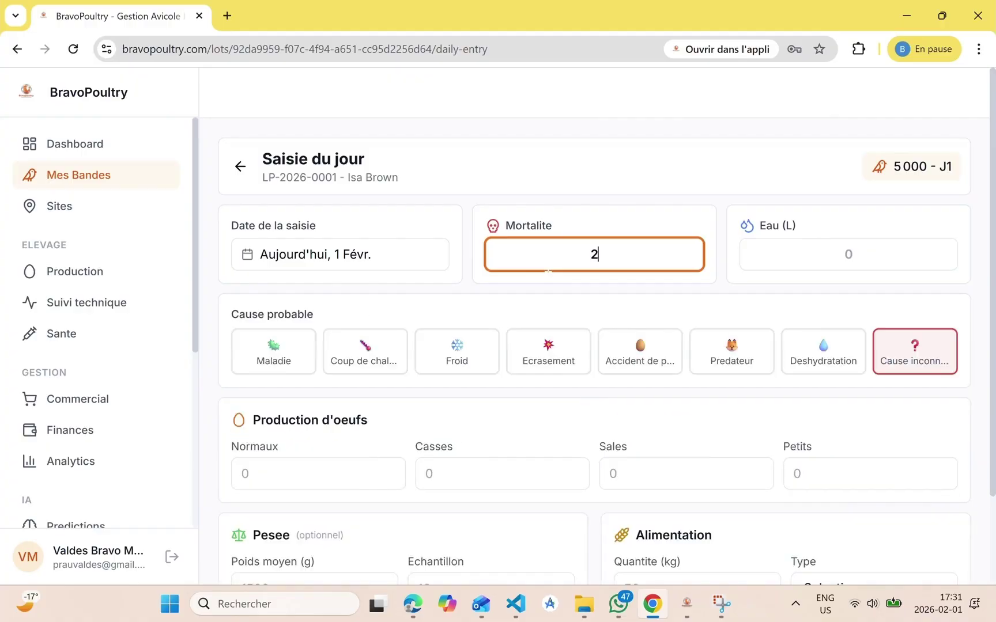
{"action": "left_click", "coordinate": [353, 363]}
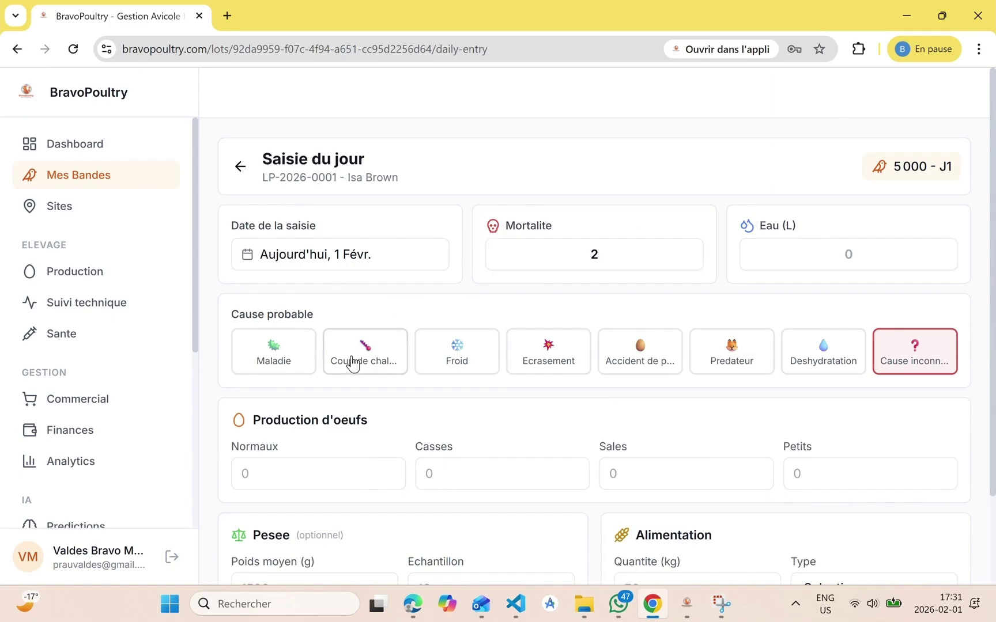
{"action": "left_click", "coordinate": [286, 367]}
{"action": "left_click", "coordinate": [849, 254]}
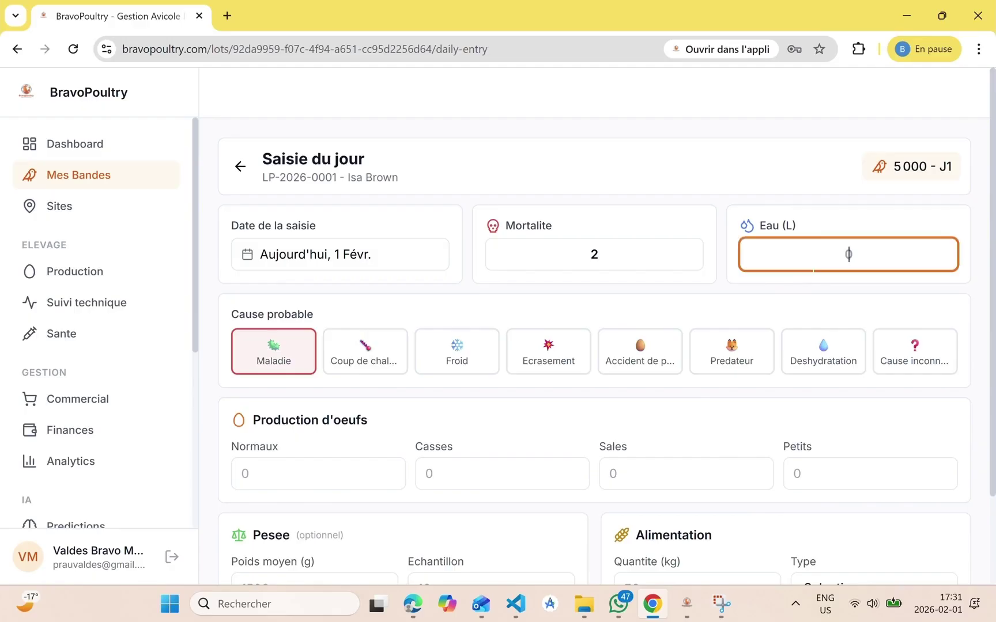
{"action": "type", "text": "10"}
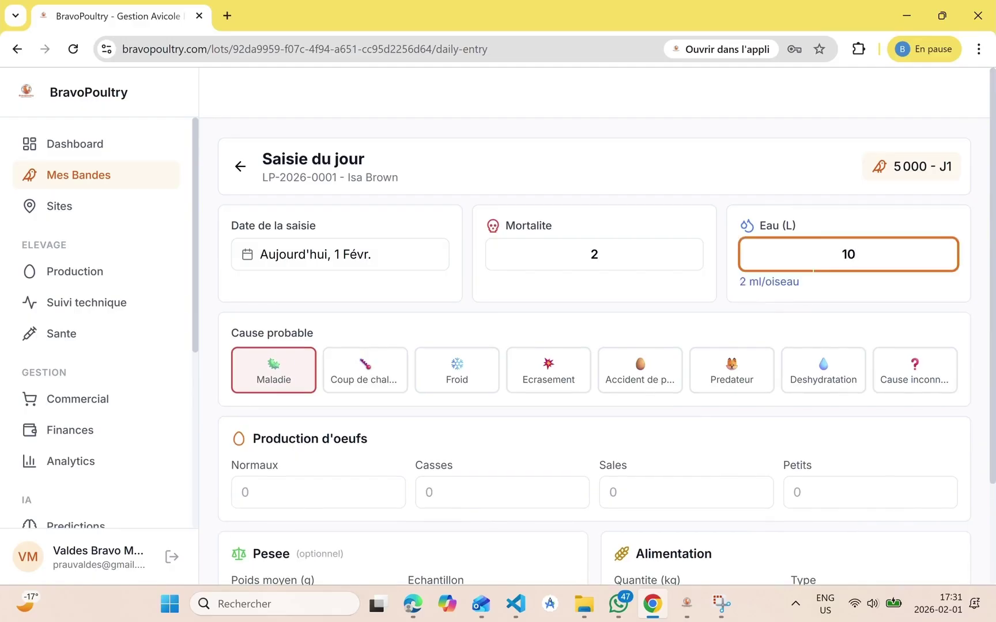
Enter egg counts of 250 normal, 3 broken, 1 dirty and 0 small
{"action": "scroll", "coordinate": [848, 254], "scroll_direction": "down", "scroll_amount": 2}
{"action": "left_click", "coordinate": [318, 393]}
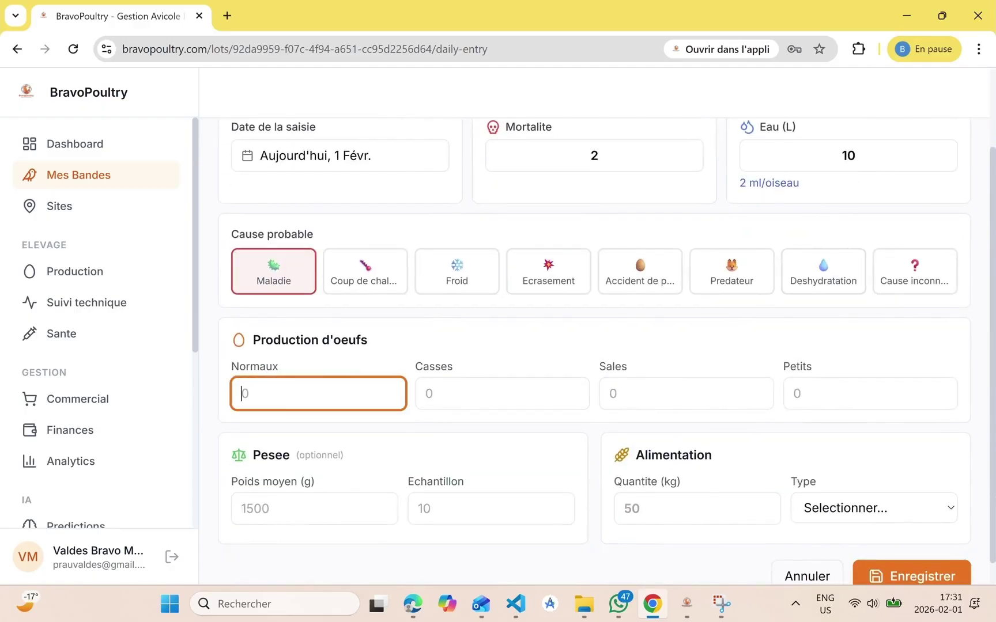
{"action": "type", "text": "200"}
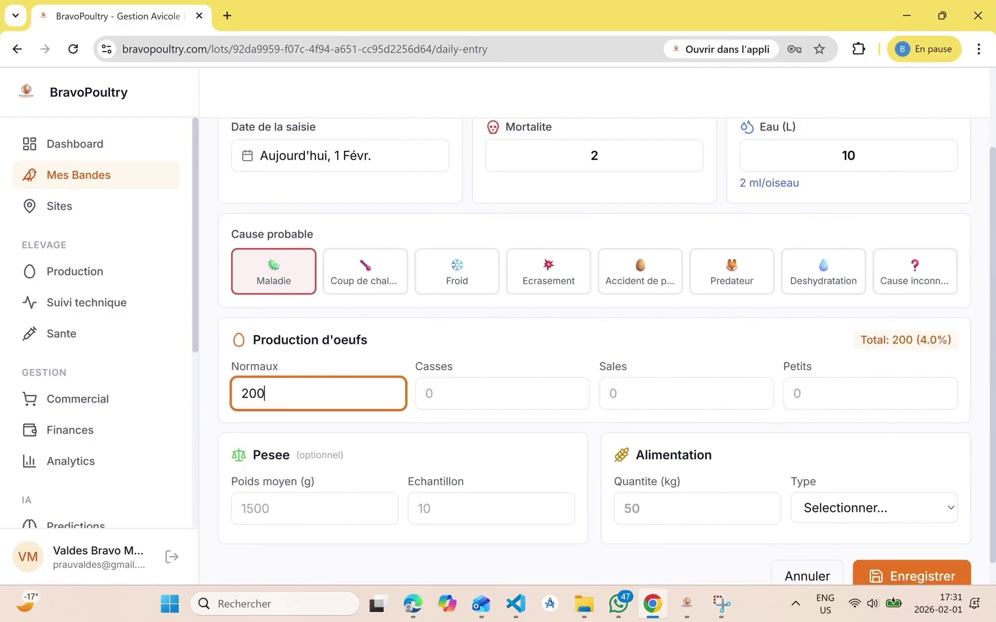
{"action": "type", "text": "00"}
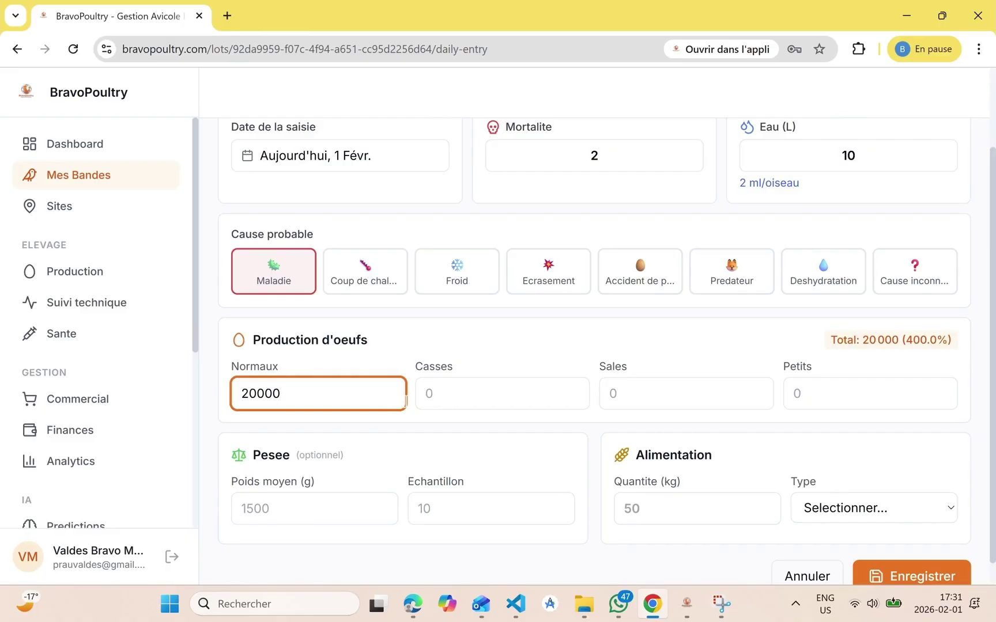
{"action": "key", "text": "BackSpace"}
{"action": "key", "text": "BackSpace"}
{"action": "key", "text": "BackSpace"}
{"action": "key", "text": "BackSpace"}
{"action": "key", "text": "BackSpace"}
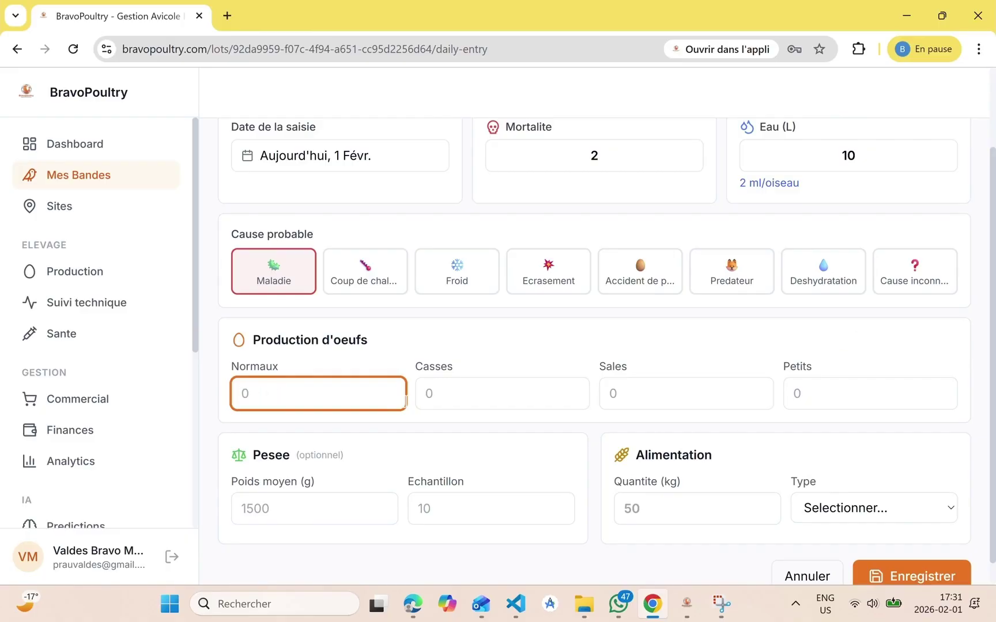
{"action": "type", "text": "250"}
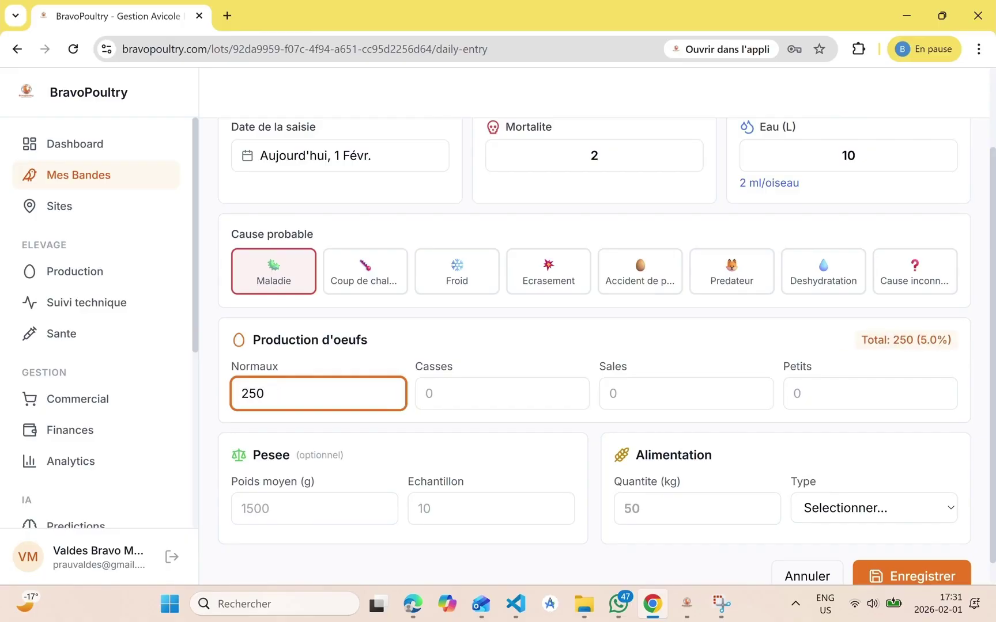
{"action": "key", "text": "Tab"}
{"action": "type", "text": "3"}
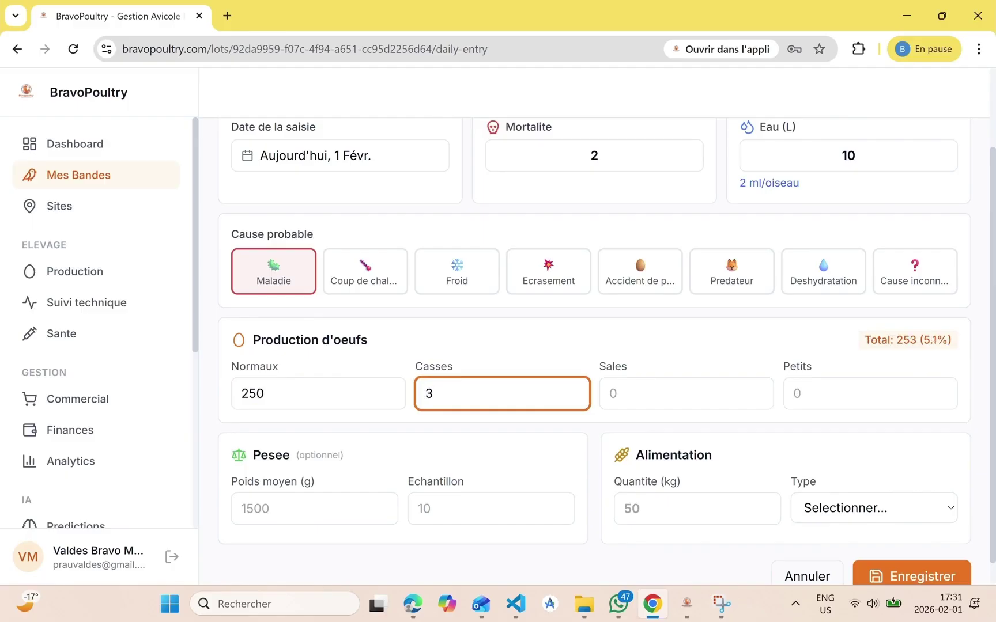
{"action": "key", "text": "Tab"}
{"action": "type", "text": "1"}
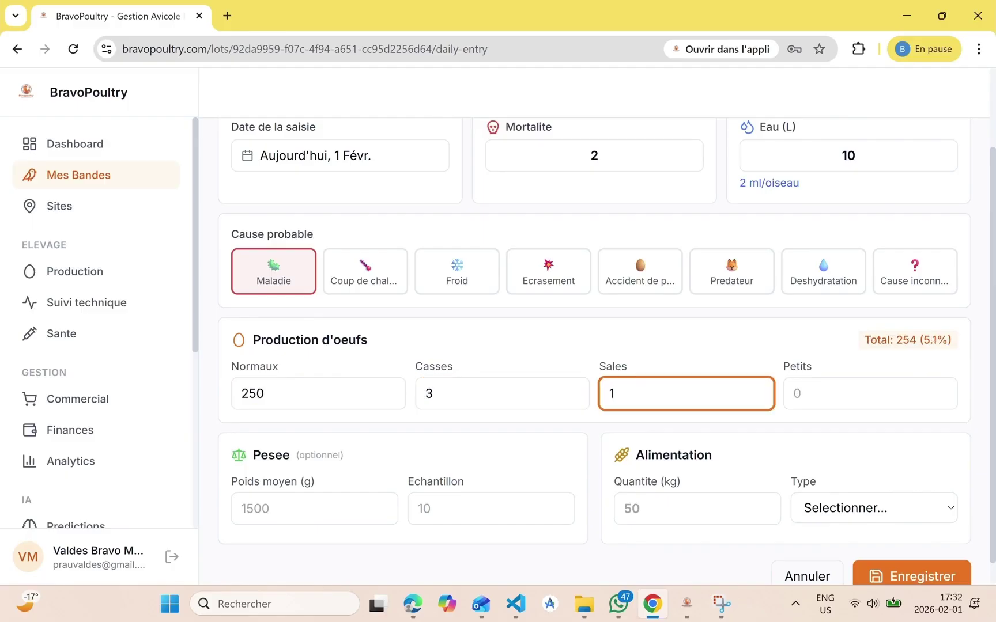
{"action": "key", "text": "Tab"}
{"action": "type", "text": "0"}
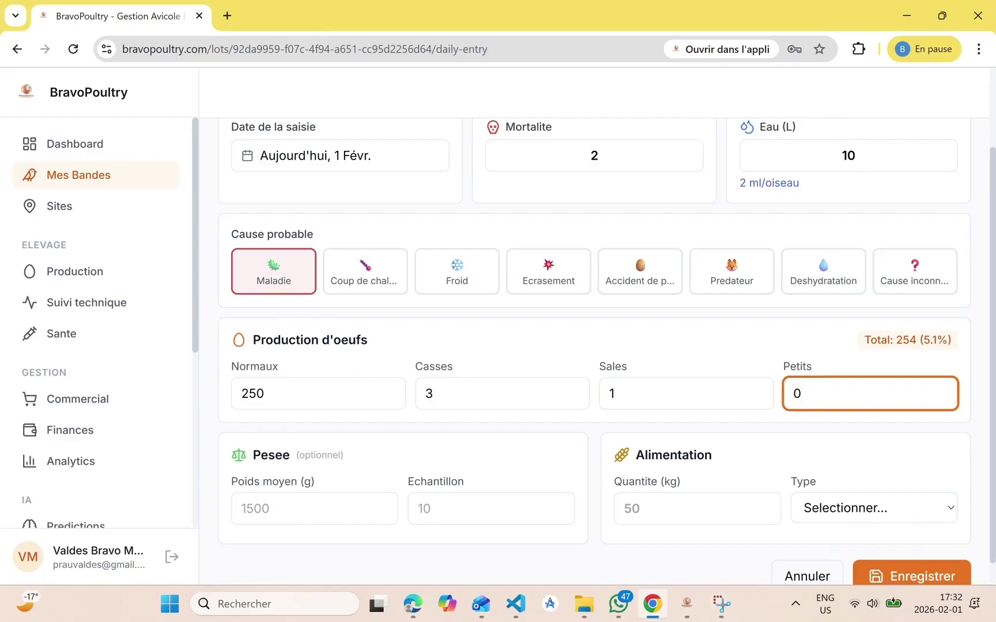
{"action": "key", "text": "Tab"}
Enter 30 g average weight over a sample of 10 and 50 kg feed, then save
{"action": "left_click", "coordinate": [314, 483]}
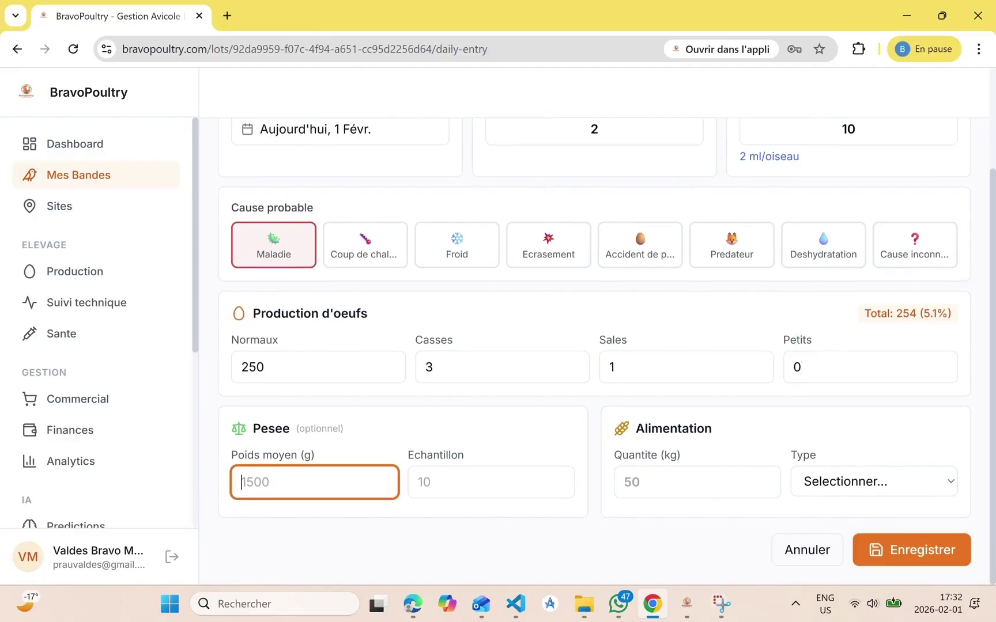
{"action": "type", "text": "30"}
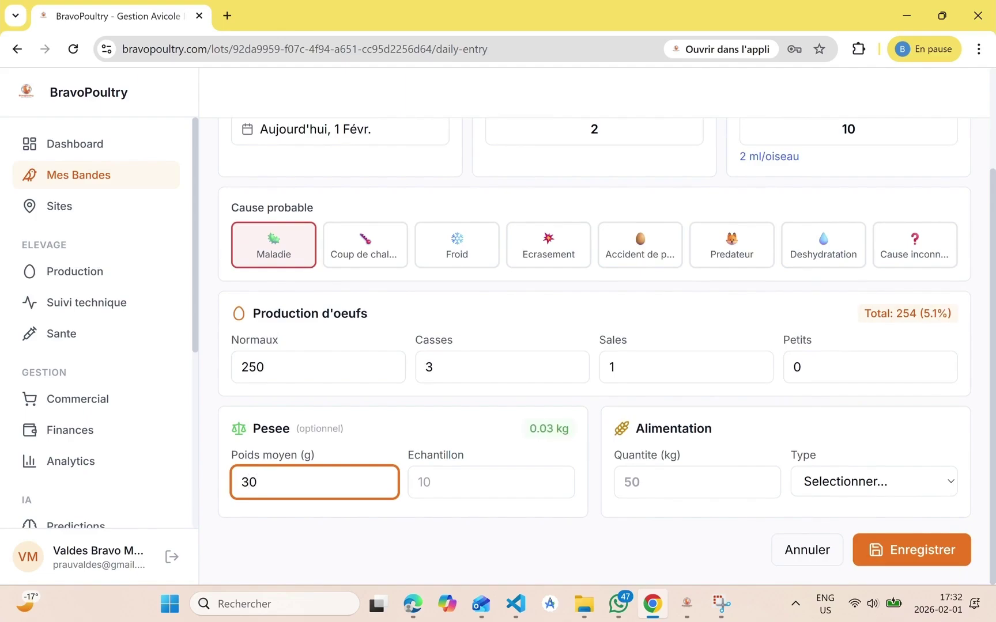
{"action": "left_click", "coordinate": [419, 482]}
{"action": "type", "text": "10"}
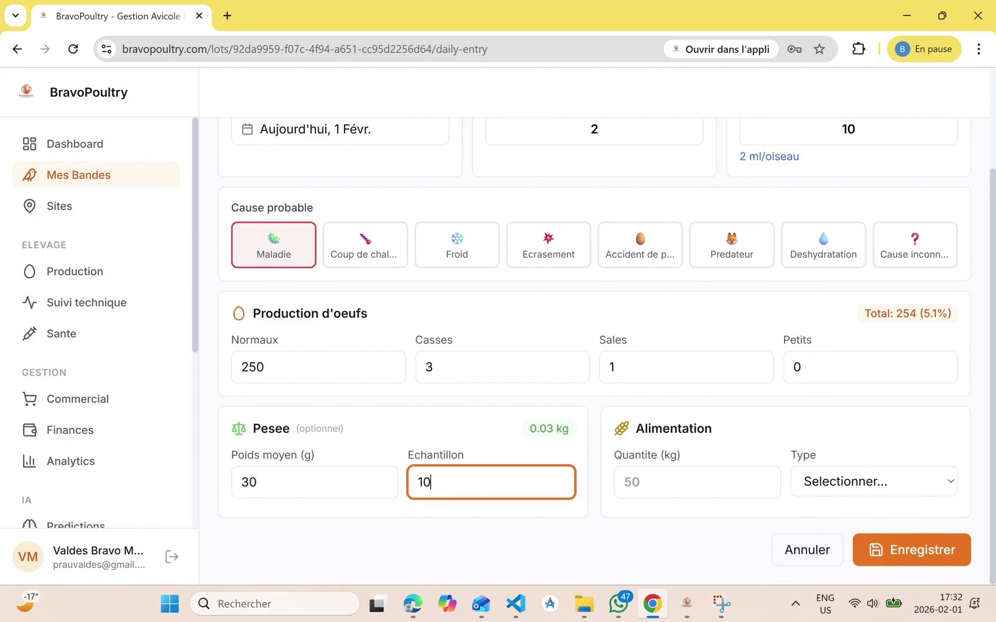
{"action": "key", "text": "Tab"}
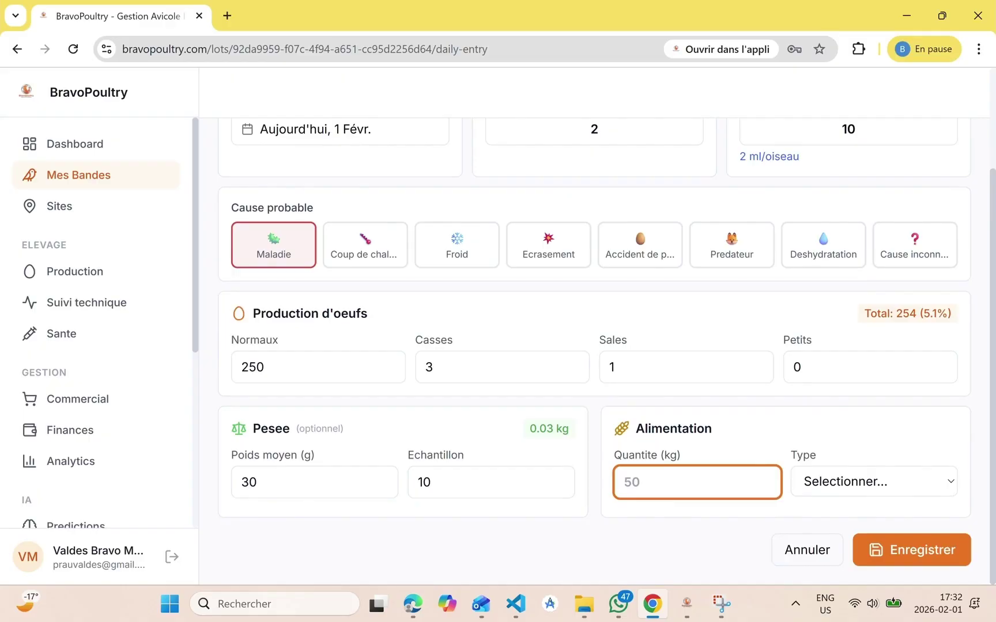
{"action": "type", "text": "50"}
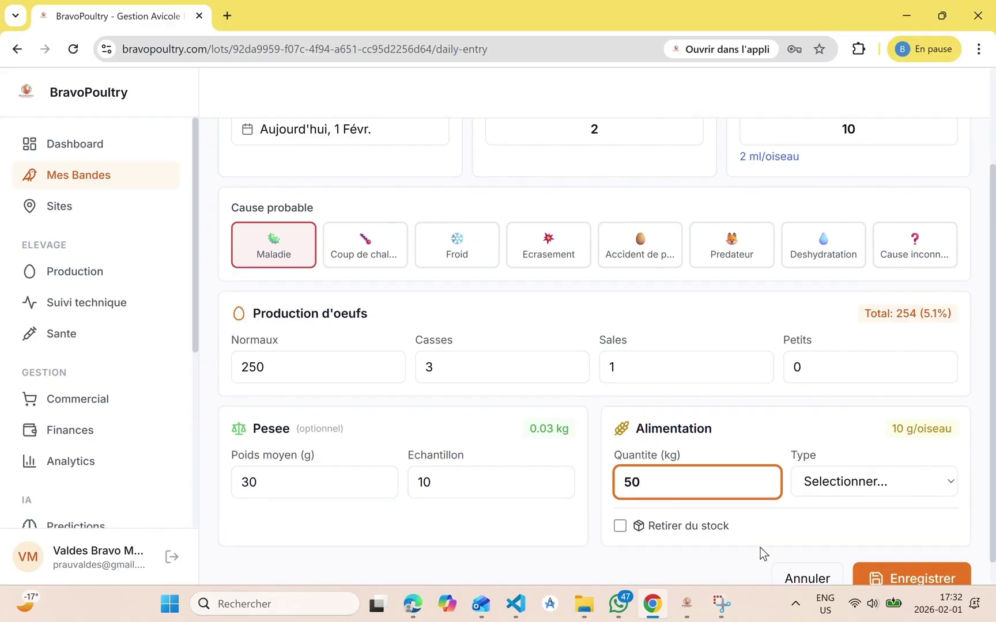
{"action": "scroll", "coordinate": [760, 547], "scroll_direction": "down", "scroll_amount": 1}
{"action": "scroll", "coordinate": [761, 547], "scroll_direction": "up", "scroll_amount": 3}
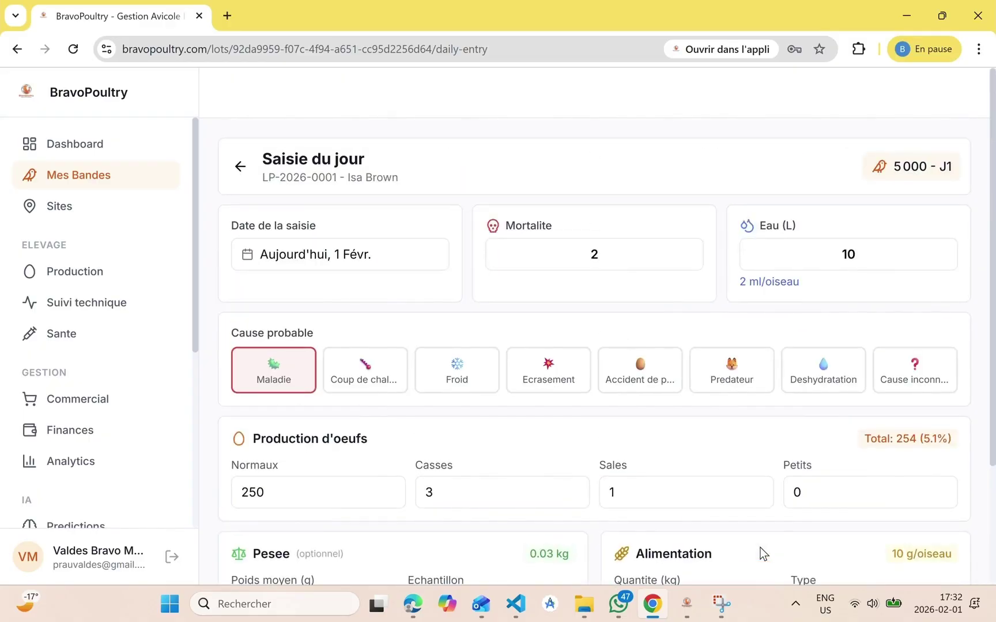
{"action": "scroll", "coordinate": [760, 548], "scroll_direction": "down", "scroll_amount": 3}
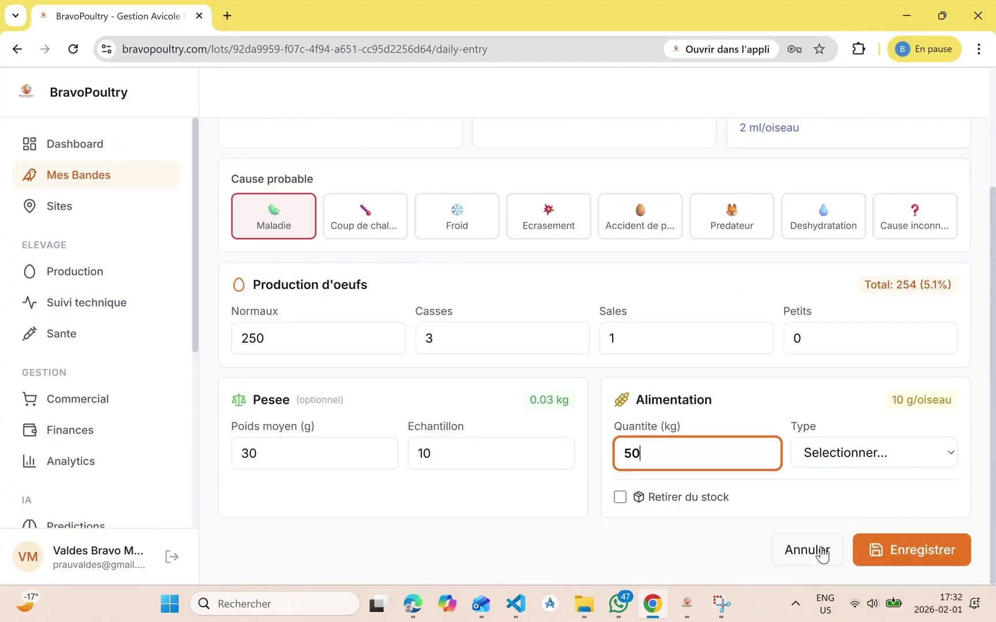
{"action": "left_click", "coordinate": [938, 552]}
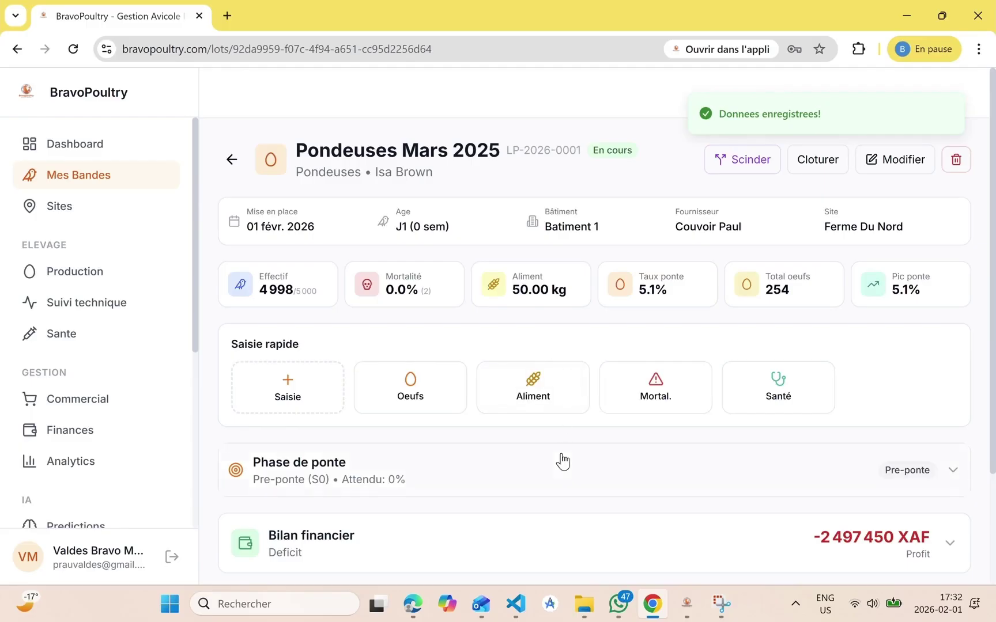
Expand the Historique des saisies on Pondeuses Mars 2025 to review its 01 févr. entry
{"action": "scroll", "coordinate": [560, 460], "scroll_direction": "down", "scroll_amount": 2}
{"action": "scroll", "coordinate": [563, 460], "scroll_direction": "up", "scroll_amount": 2}
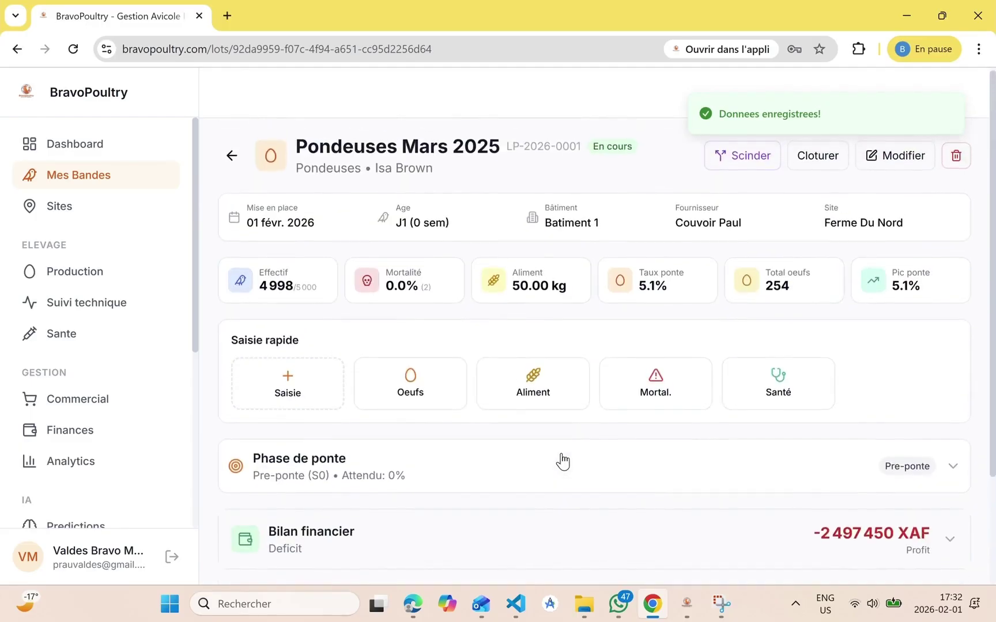
{"action": "scroll", "coordinate": [563, 460], "scroll_direction": "down", "scroll_amount": 3}
{"action": "left_click", "coordinate": [964, 466]}
{"action": "scroll", "coordinate": [793, 489], "scroll_direction": "down", "scroll_amount": 1}
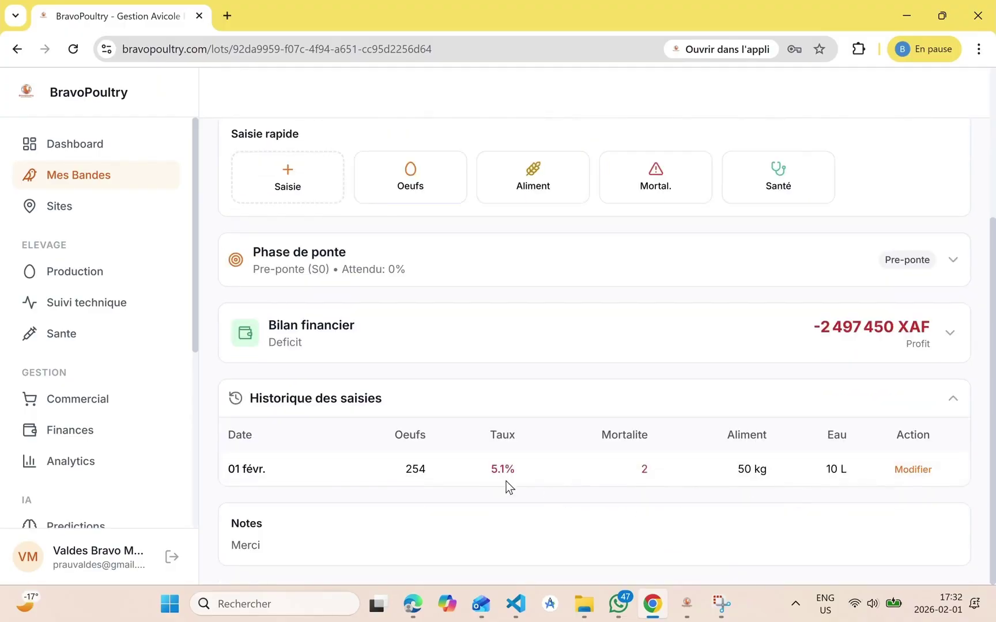
{"action": "scroll", "coordinate": [886, 475], "scroll_direction": "up", "scroll_amount": 3}
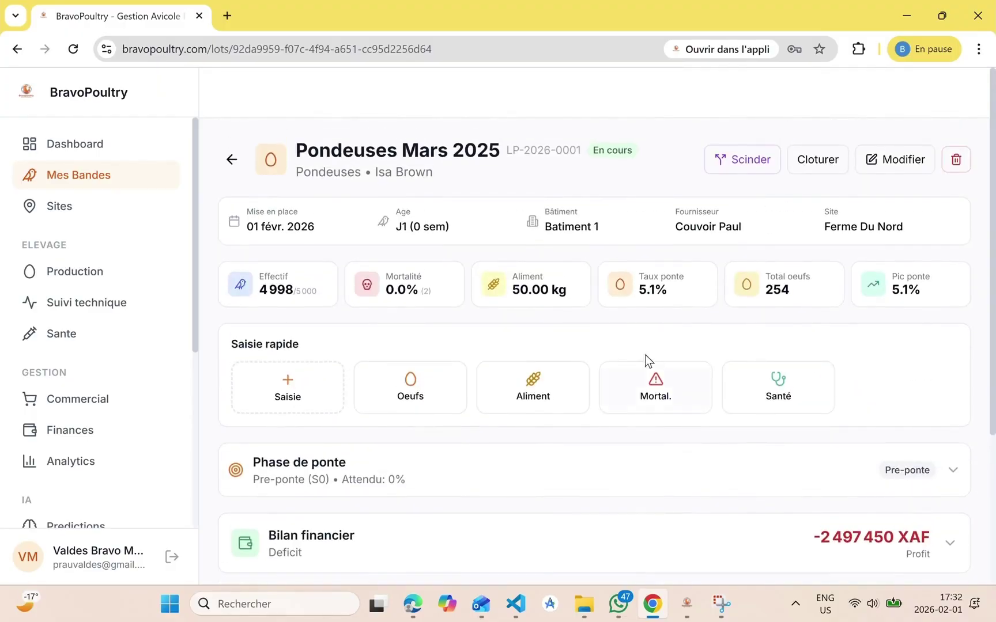
Start a split and choose Batiment 1 at Ferme Du Nord as the destination
{"action": "left_click", "coordinate": [743, 162]}
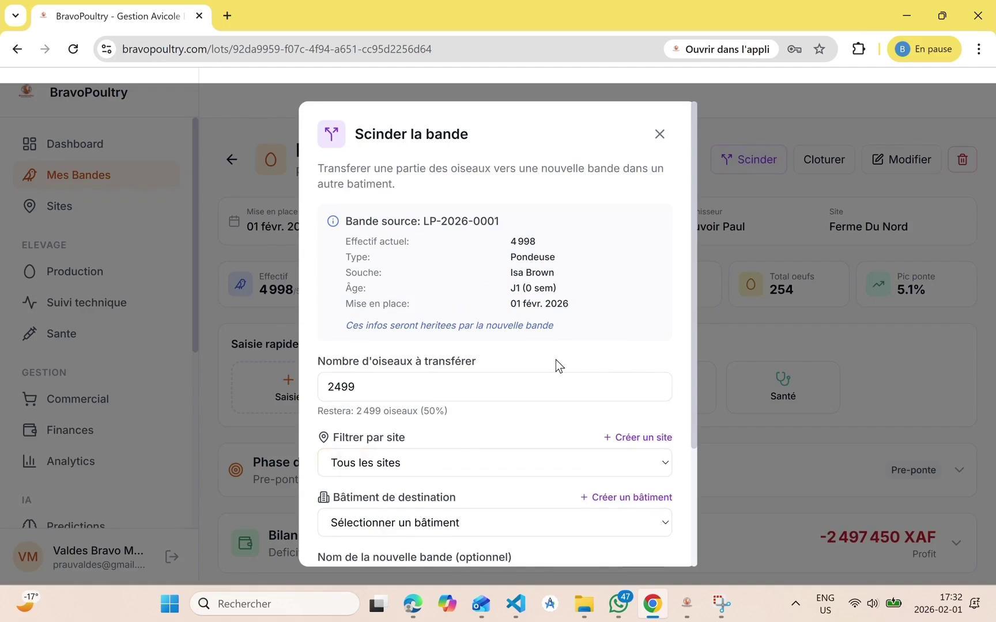
{"action": "scroll", "coordinate": [555, 360], "scroll_direction": "down", "scroll_amount": 3}
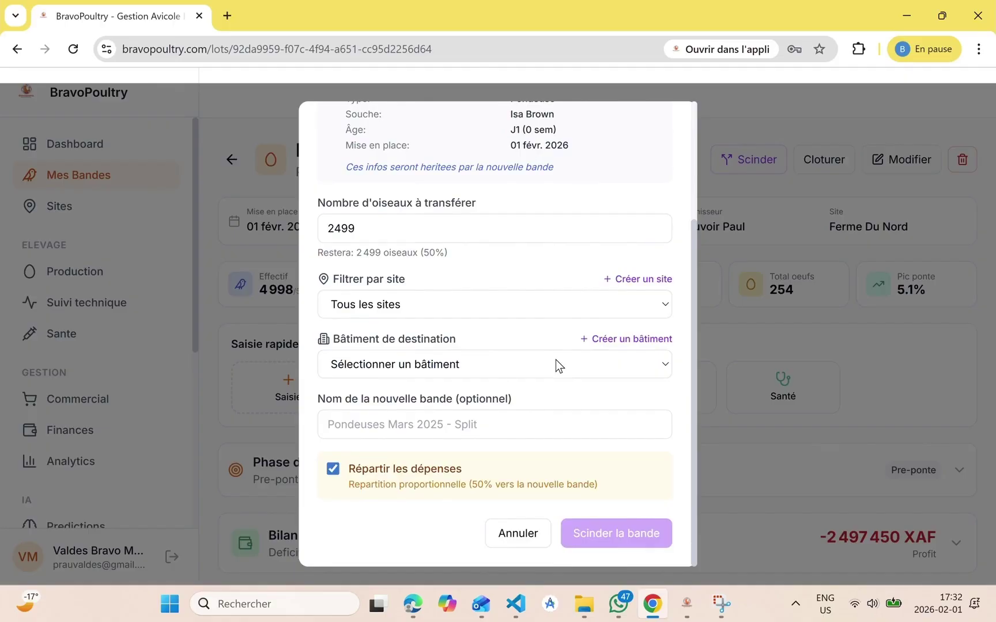
{"action": "scroll", "coordinate": [556, 359], "scroll_direction": "up", "scroll_amount": 1}
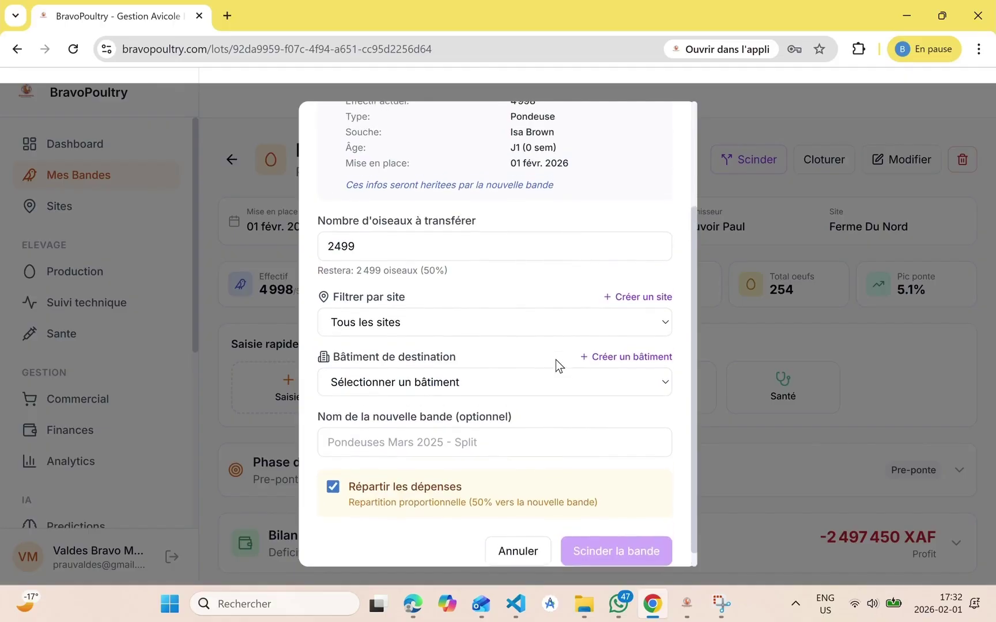
{"action": "scroll", "coordinate": [556, 367], "scroll_direction": "up", "scroll_amount": 1}
{"action": "scroll", "coordinate": [555, 359], "scroll_direction": "up", "scroll_amount": 1}
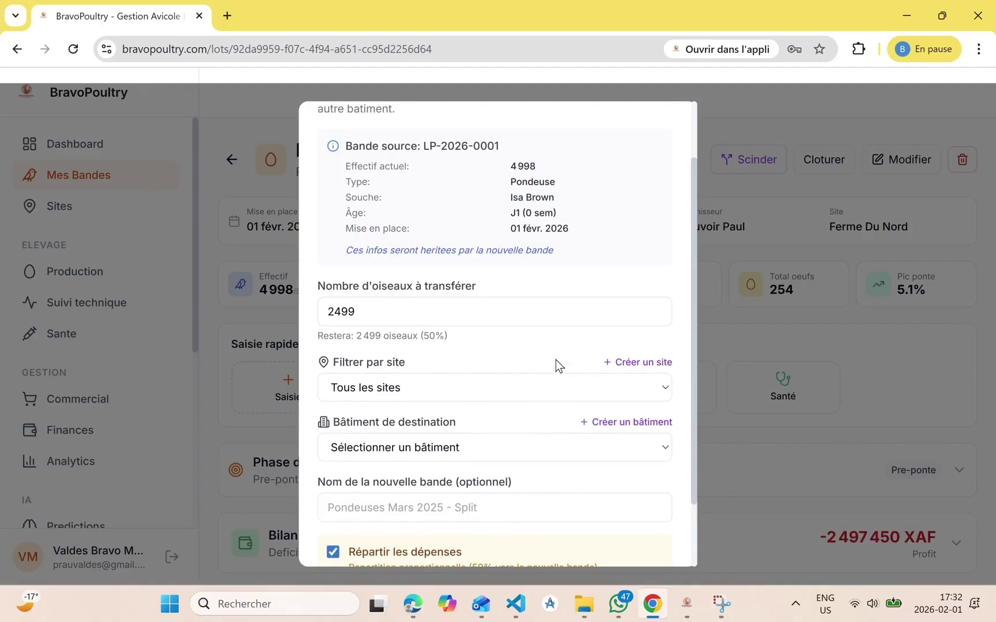
{"action": "left_click", "coordinate": [484, 387]}
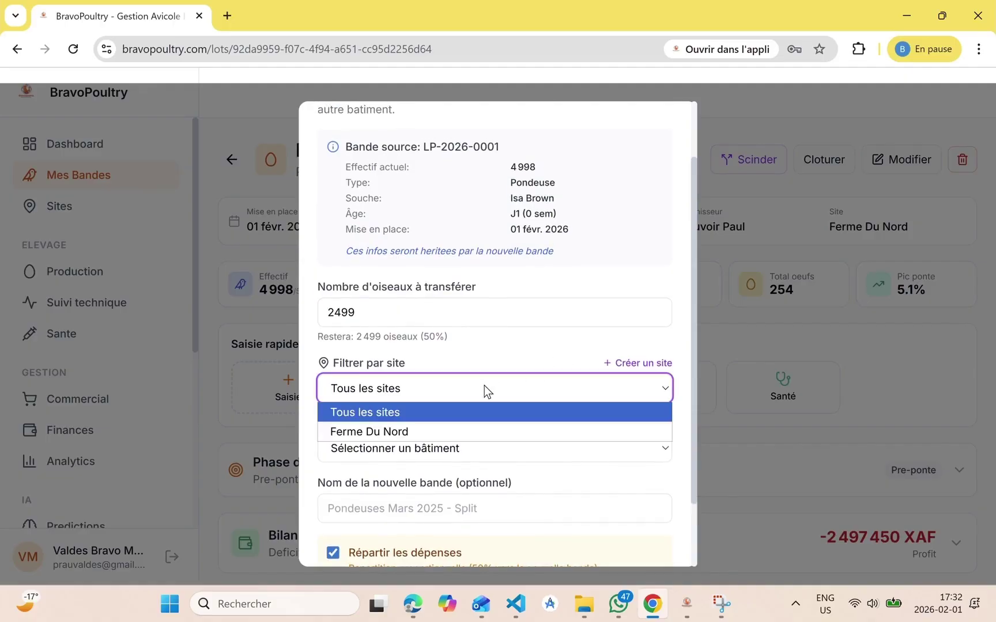
{"action": "left_click", "coordinate": [437, 437]}
{"action": "left_click", "coordinate": [415, 449]}
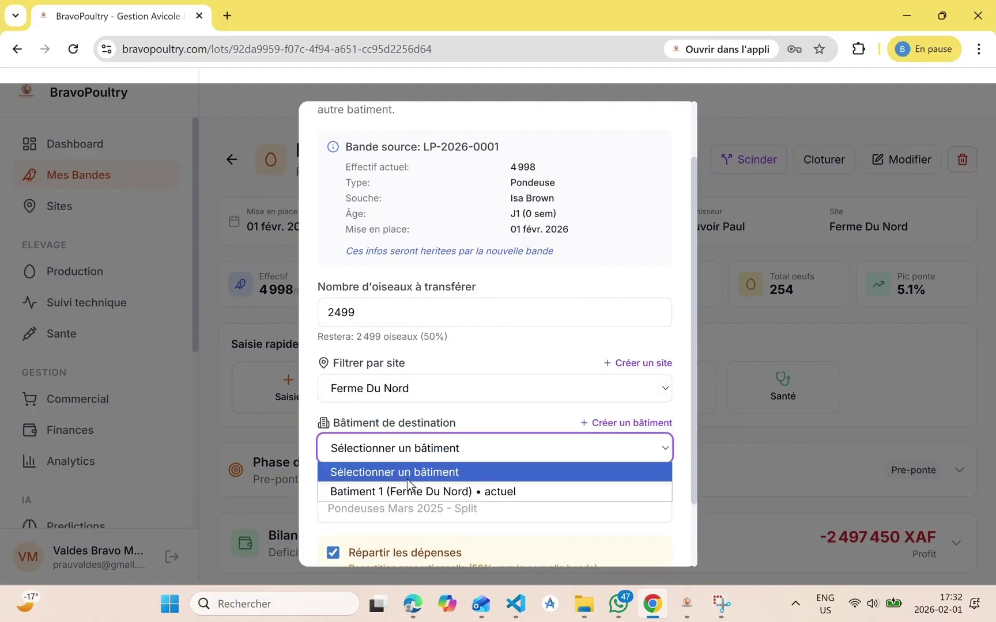
{"action": "left_click", "coordinate": [405, 490]}
Change the birds to transfer from 2499 to 1000 and confirm the split
{"action": "scroll", "coordinate": [410, 424], "scroll_direction": "up", "scroll_amount": 1}
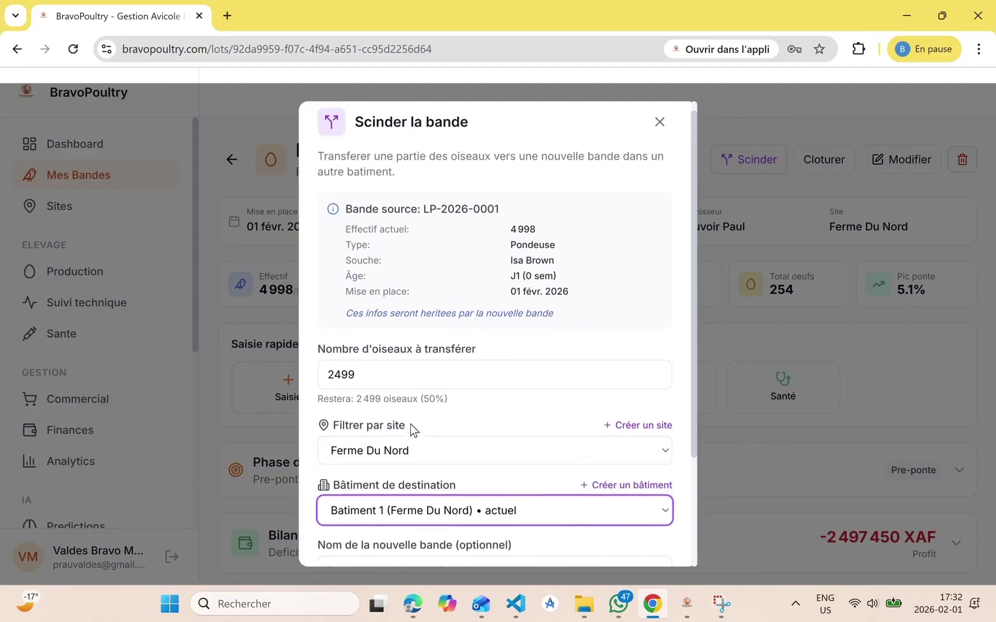
{"action": "scroll", "coordinate": [424, 364], "scroll_direction": "up", "scroll_amount": 1}
{"action": "left_click", "coordinate": [382, 399]}
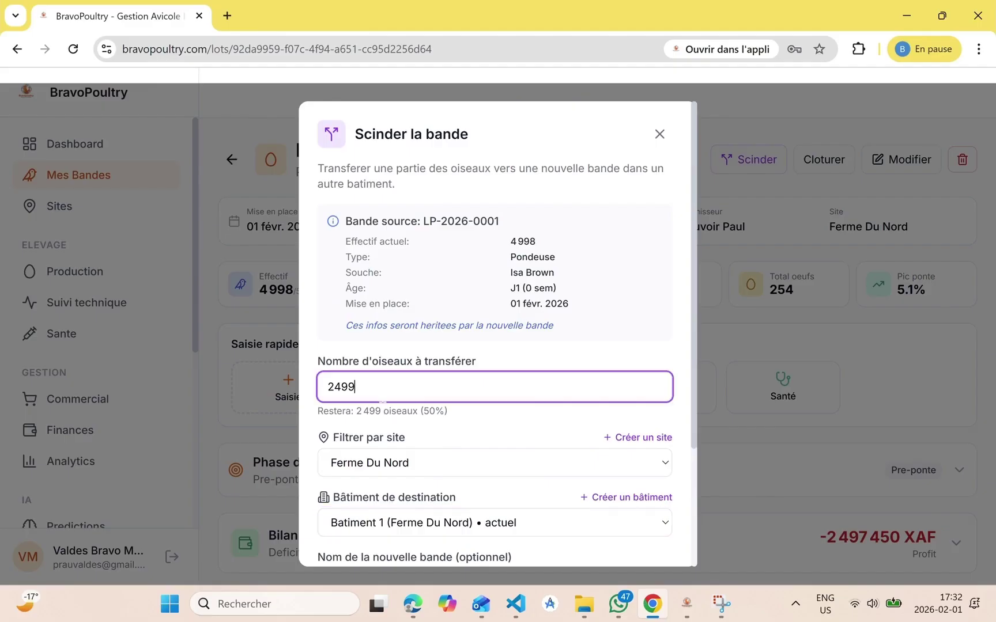
{"action": "key", "text": "BackSpace"}
{"action": "key", "text": "BackSpace"}
{"action": "key", "text": "BackSpace"}
{"action": "key", "text": "BackSpace"}
{"action": "type", "text": "1000"}
{"action": "scroll", "coordinate": [382, 399], "scroll_direction": "down", "scroll_amount": 3}
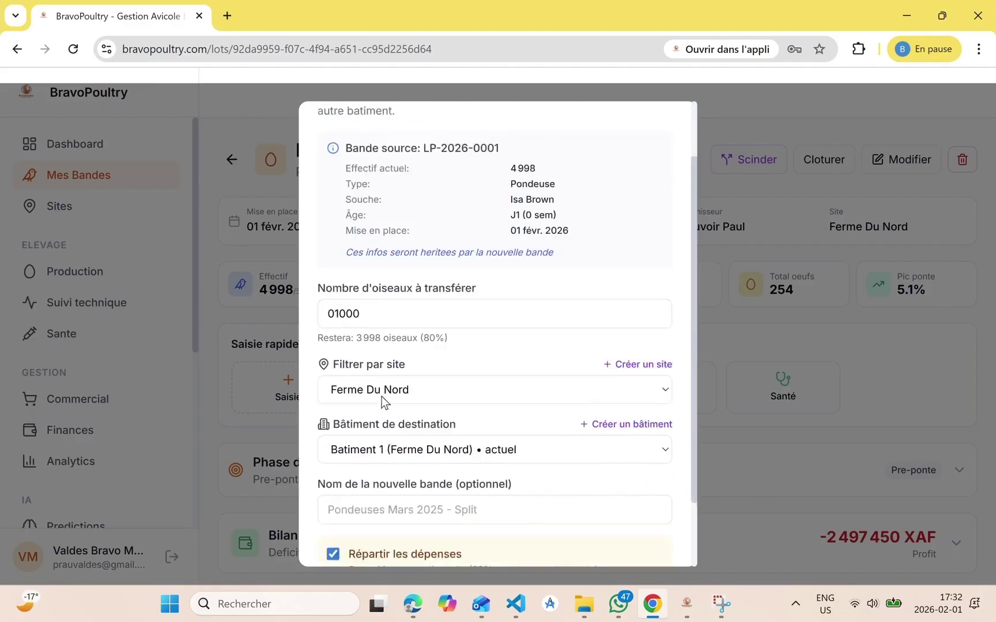
{"action": "left_click", "coordinate": [577, 533]}
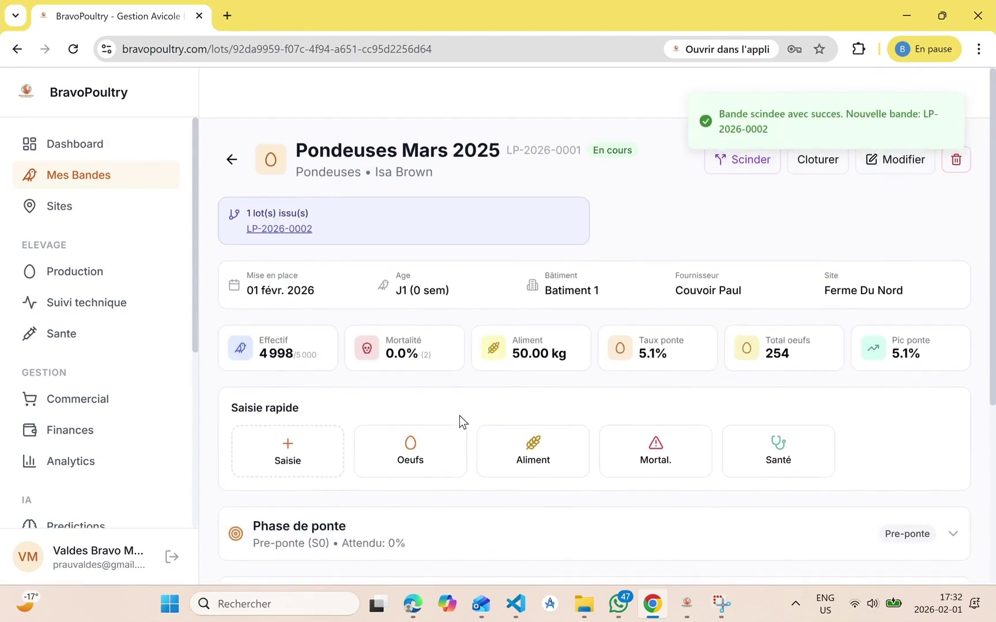
Open batch LP-2026-0002 and expand its entry history to confirm it is empty
{"action": "left_click", "coordinate": [291, 228]}
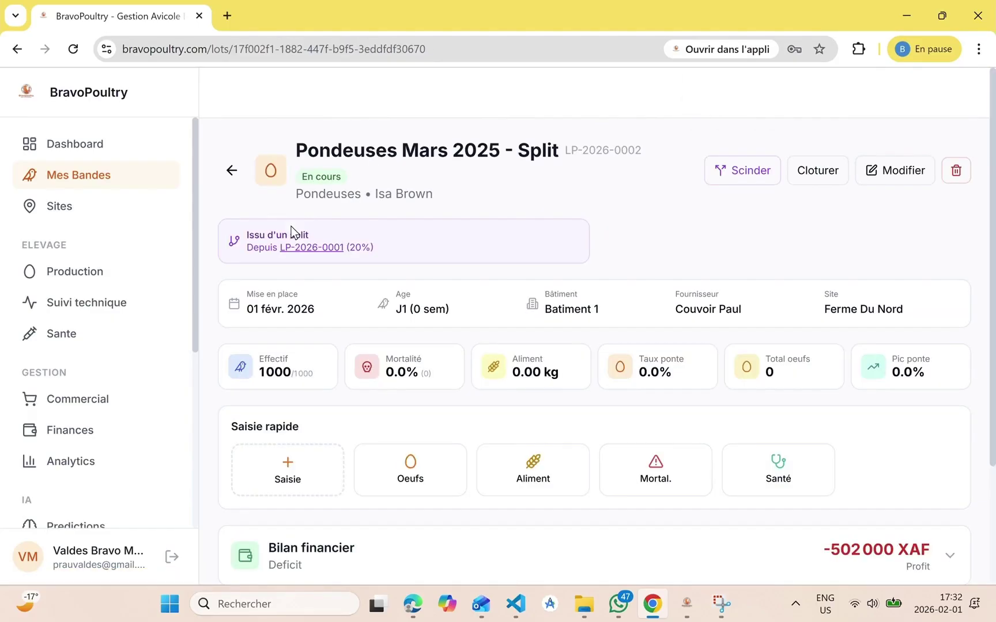
{"action": "scroll", "coordinate": [342, 397], "scroll_direction": "down", "scroll_amount": 3}
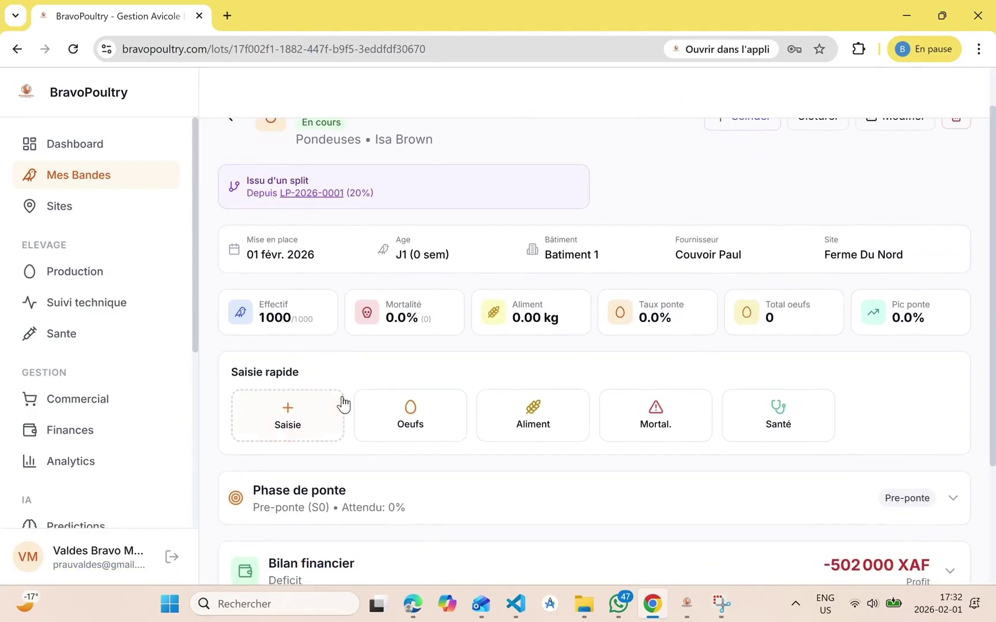
{"action": "scroll", "coordinate": [342, 396], "scroll_direction": "down", "scroll_amount": 1}
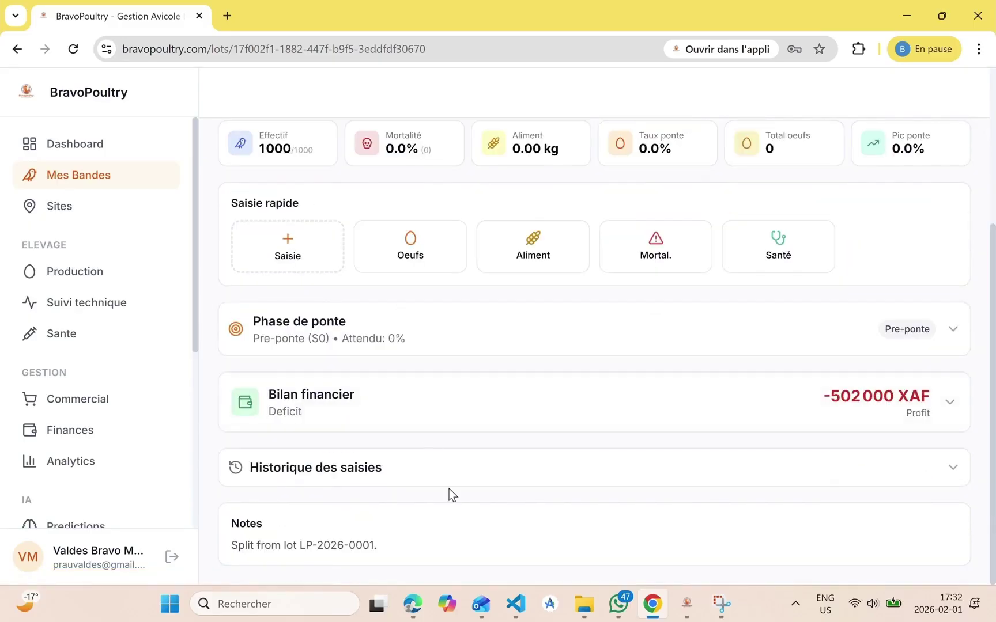
{"action": "left_click", "coordinate": [542, 468]}
{"action": "scroll", "coordinate": [543, 480], "scroll_direction": "down", "scroll_amount": 2}
{"action": "scroll", "coordinate": [542, 479], "scroll_direction": "up", "scroll_amount": 6}
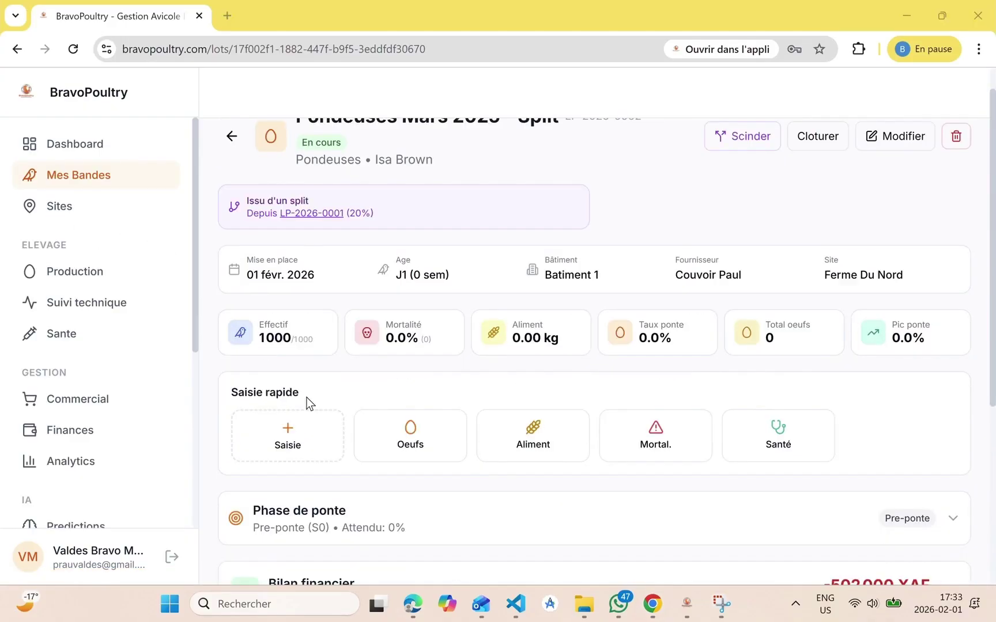
{"action": "scroll", "coordinate": [378, 446], "scroll_direction": "down", "scroll_amount": 4}
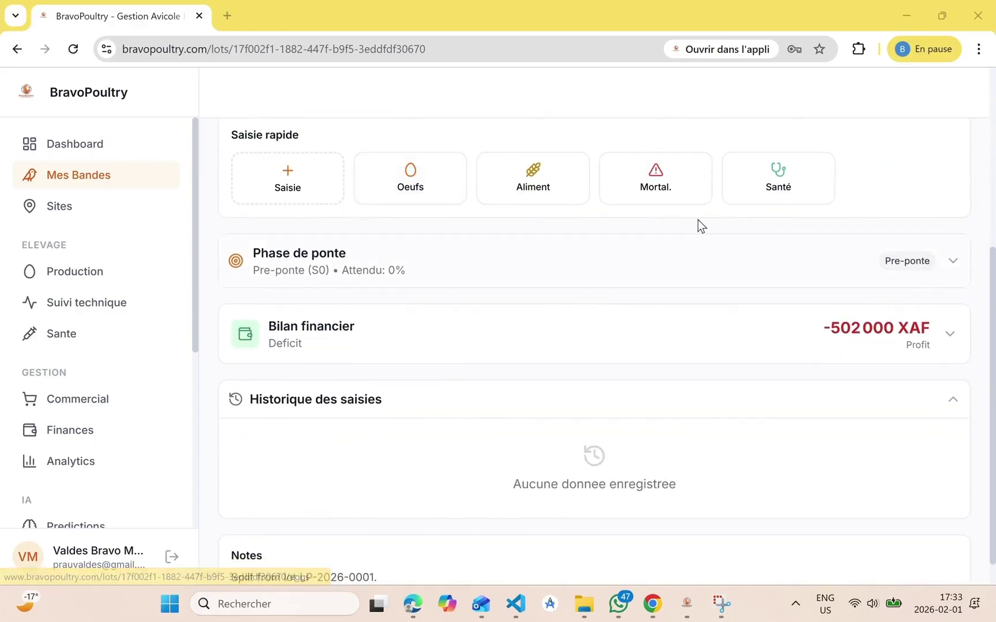
Open the batch's Santé records and browse the Vaccinations, Traitements and Observations tabs
{"action": "left_click", "coordinate": [770, 188]}
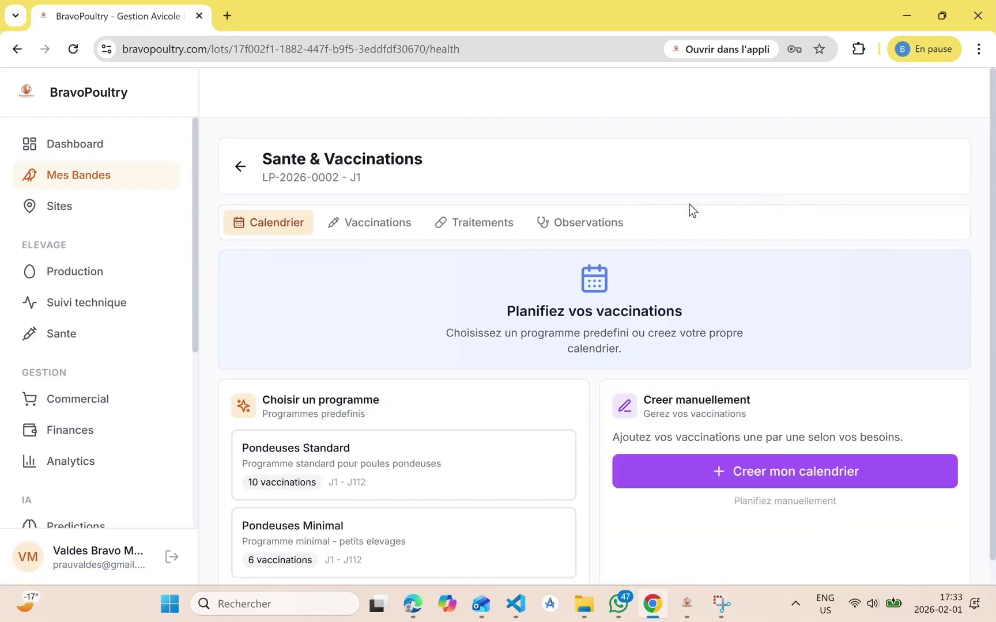
{"action": "left_click", "coordinate": [382, 226]}
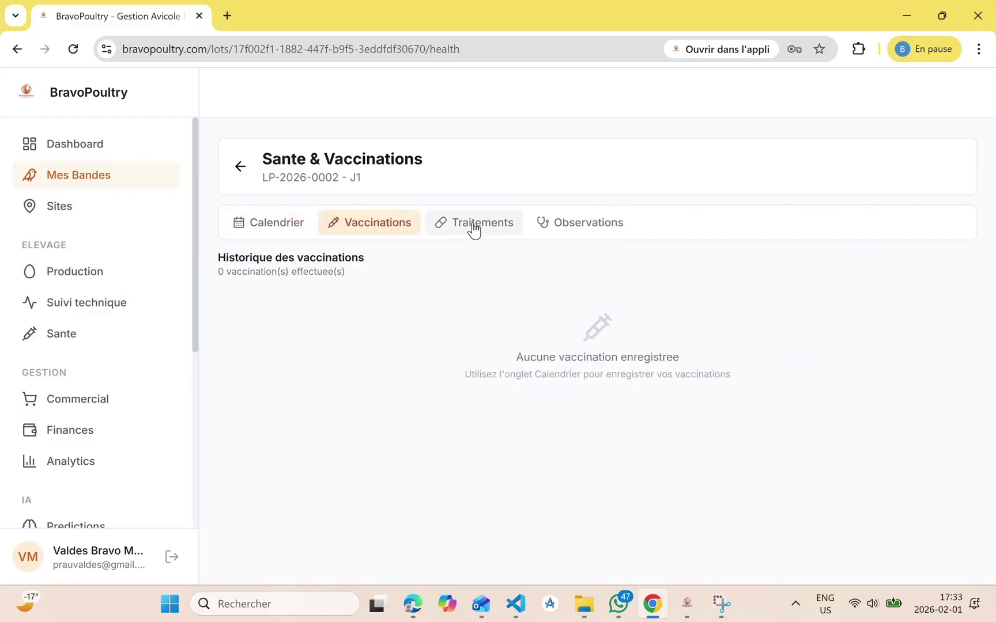
{"action": "left_click", "coordinate": [473, 229]}
{"action": "left_click", "coordinate": [576, 219]}
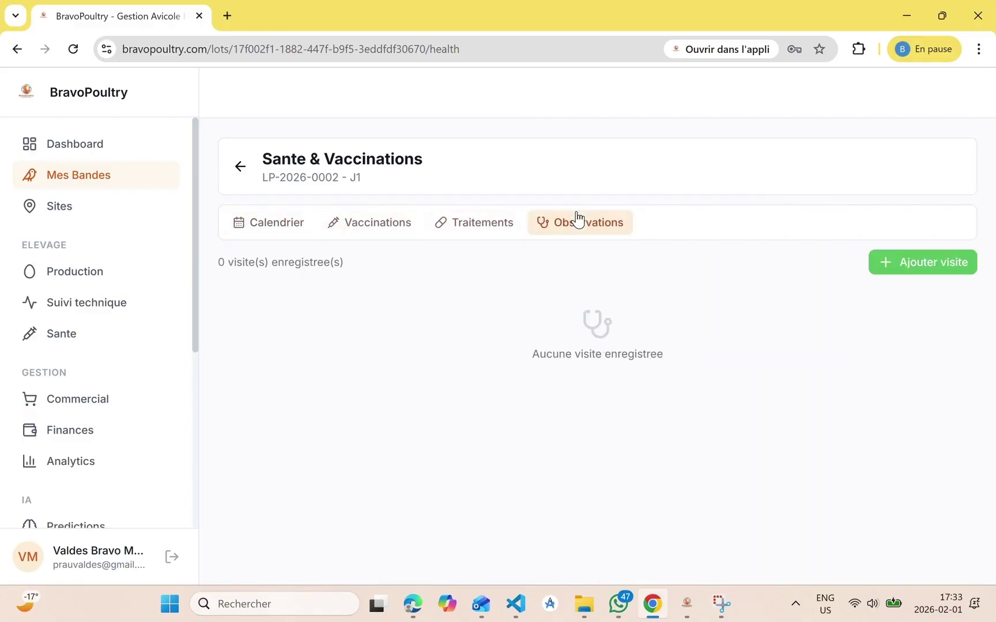
Apply the Pondeuses Standard programme from the Calendrier, scheduling 10 vaccinations starting with Marek
{"action": "left_click", "coordinate": [266, 231]}
{"action": "scroll", "coordinate": [423, 452], "scroll_direction": "down", "scroll_amount": 1}
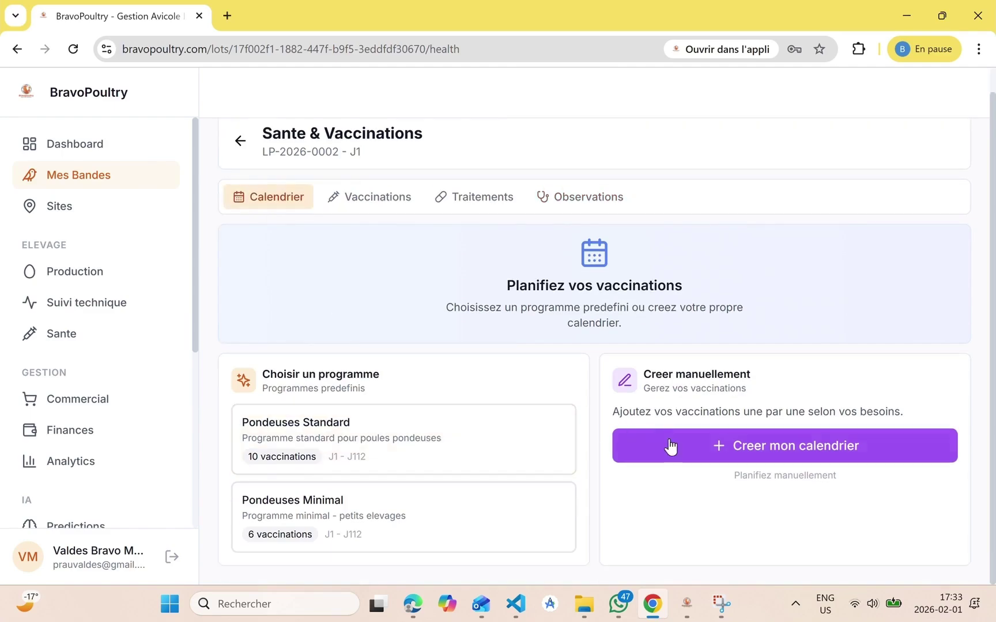
{"action": "left_click", "coordinate": [369, 439]}
{"action": "scroll", "coordinate": [430, 520], "scroll_direction": "down", "scroll_amount": 8}
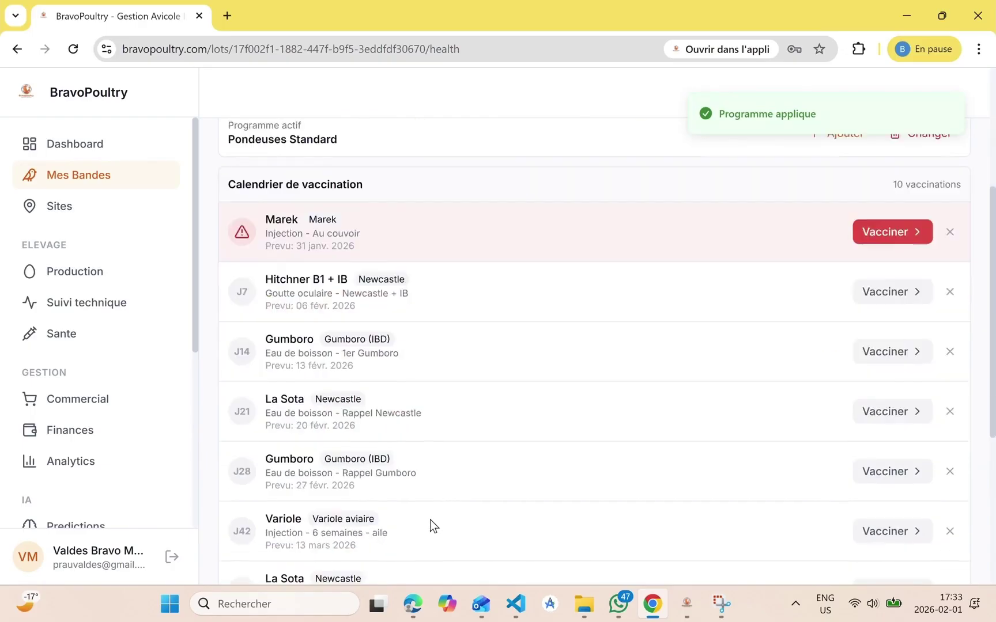
{"action": "scroll", "coordinate": [431, 519], "scroll_direction": "up", "scroll_amount": 8}
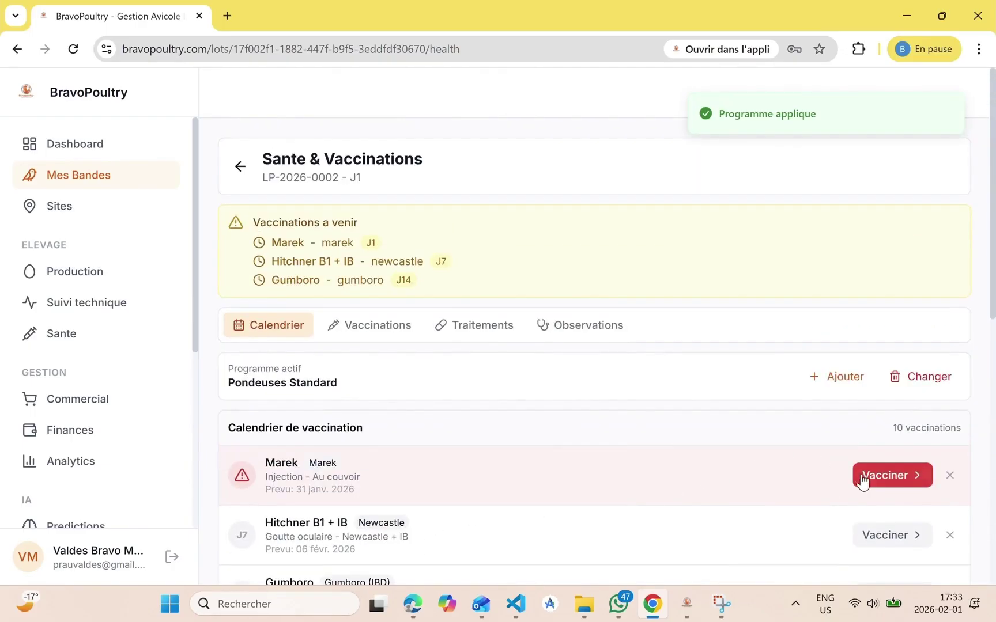
Record the overdue Marek vaccination with dose 0,5ml, lot VAC and cost 10000
{"action": "left_click", "coordinate": [883, 476]}
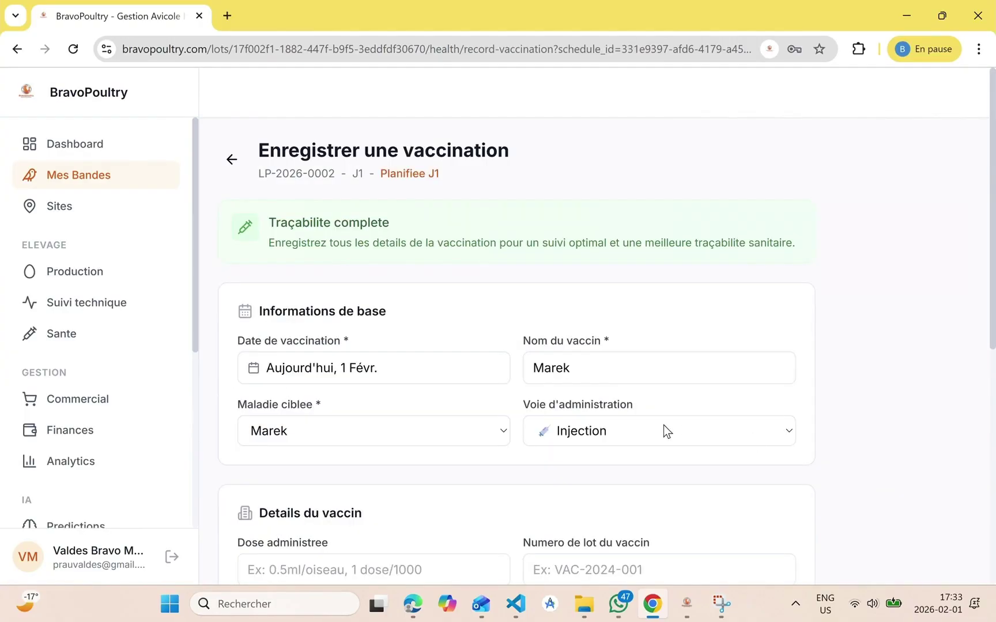
{"action": "scroll", "coordinate": [557, 447], "scroll_direction": "down", "scroll_amount": 4}
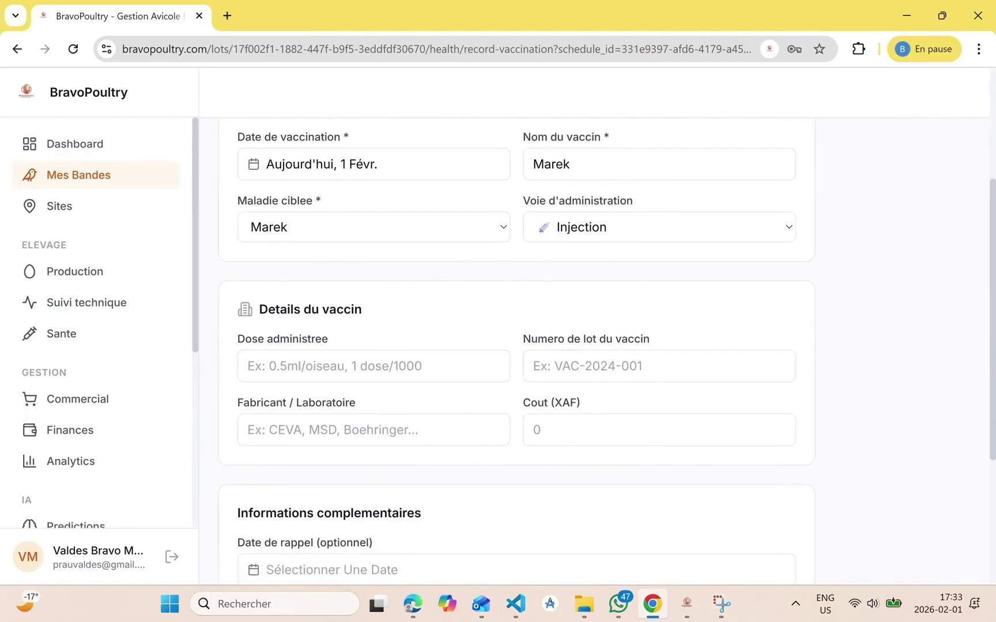
{"action": "left_click", "coordinate": [374, 367]}
{"action": "type", "text": "0"}
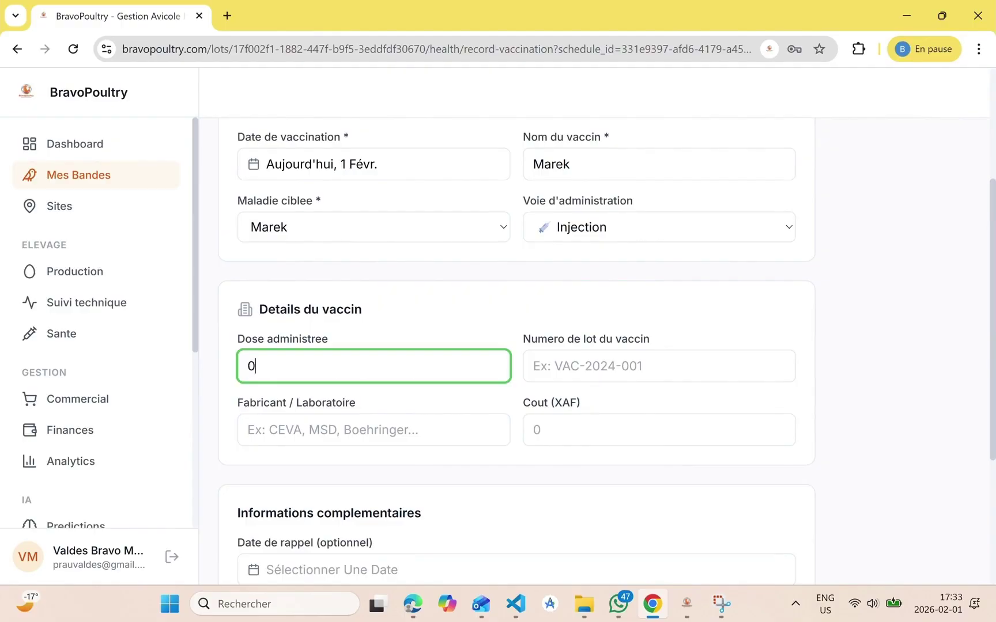
{"action": "type", "text": ",5ml"}
{"action": "scroll", "coordinate": [604, 290], "scroll_direction": "down", "scroll_amount": 1}
{"action": "key", "text": "Tab"}
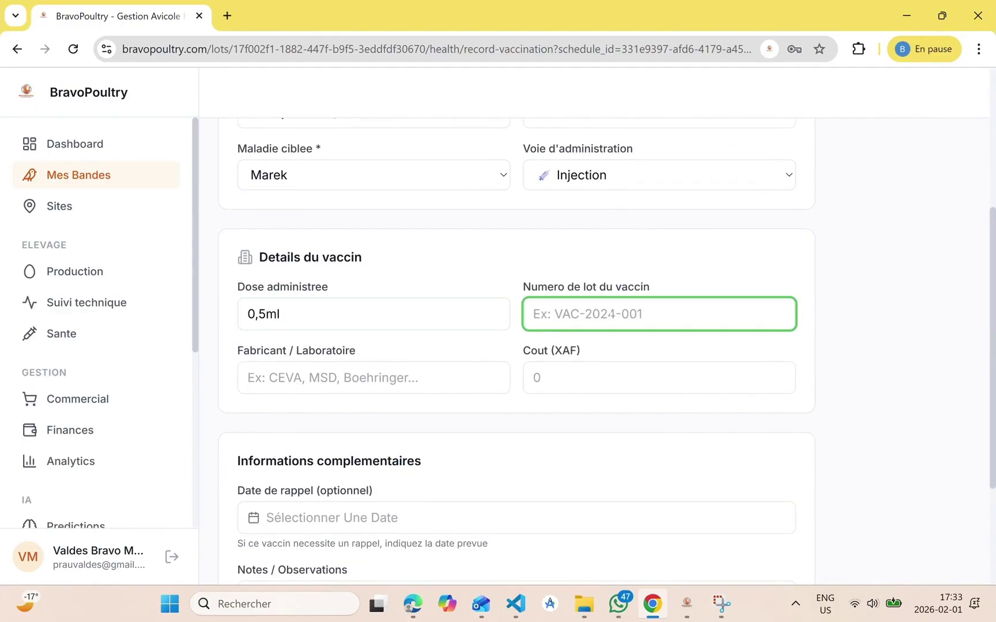
{"action": "type", "text": "VAC"}
{"action": "scroll", "coordinate": [606, 349], "scroll_direction": "down", "scroll_amount": 1}
{"action": "key", "text": "Tab"}
{"action": "type", "text": "10000"}
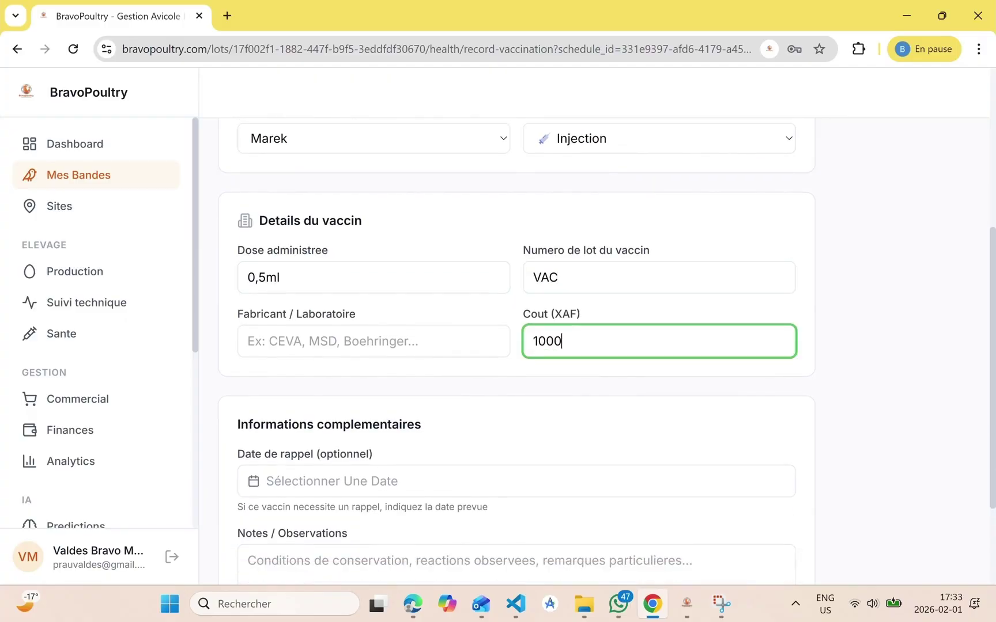
Set the manufacturer to CEVA, add the note 'reaction positive', and save the vaccination
{"action": "left_click", "coordinate": [353, 341]}
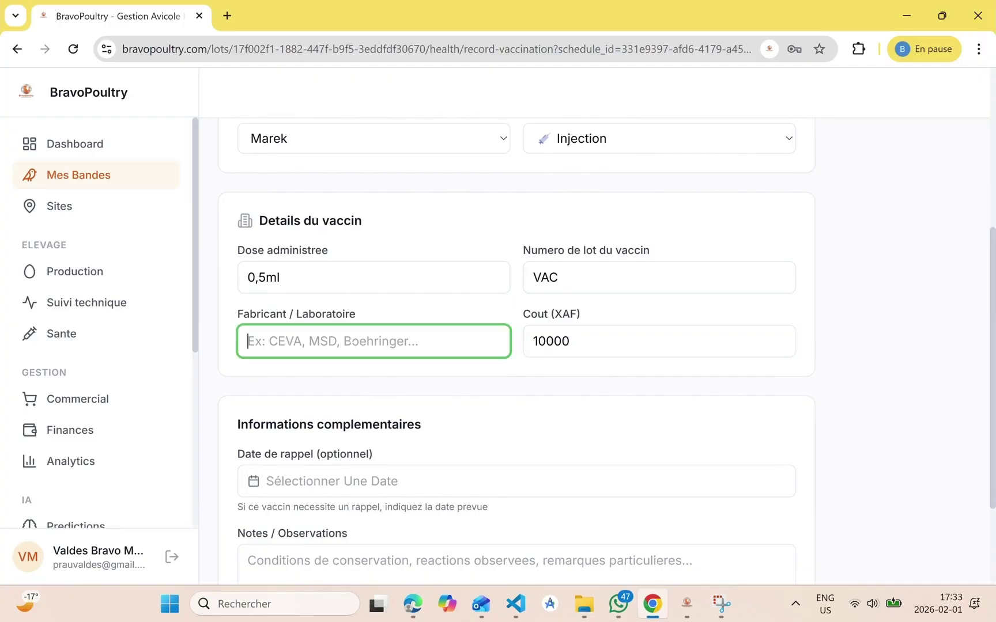
{"action": "type", "text": "CEVA"}
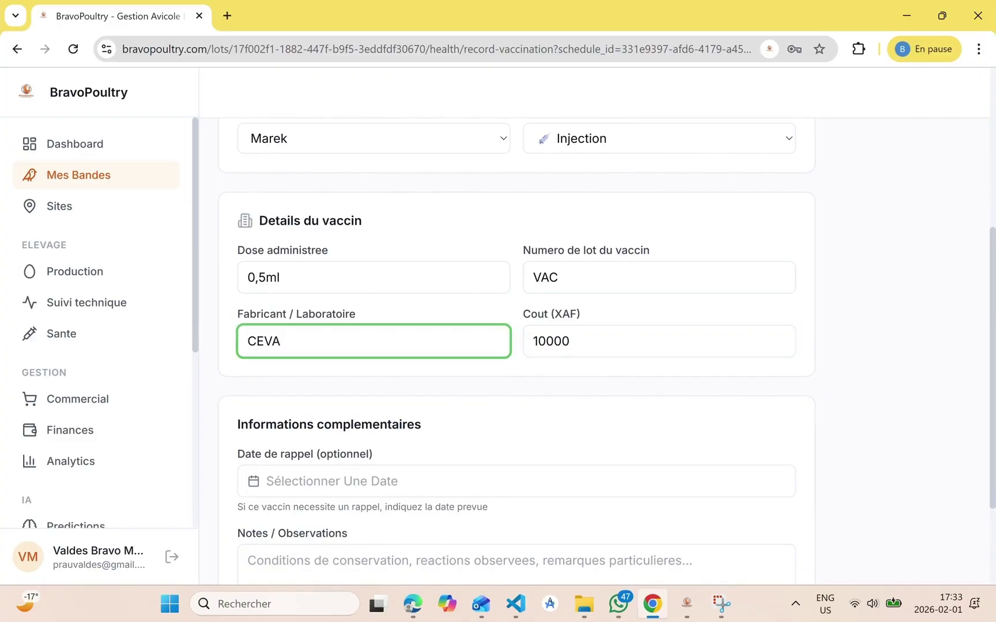
{"action": "scroll", "coordinate": [389, 427], "scroll_direction": "down", "scroll_amount": 2}
{"action": "scroll", "coordinate": [418, 487], "scroll_direction": "up", "scroll_amount": 5}
{"action": "scroll", "coordinate": [419, 487], "scroll_direction": "up", "scroll_amount": 2}
{"action": "scroll", "coordinate": [418, 487], "scroll_direction": "down", "scroll_amount": 7}
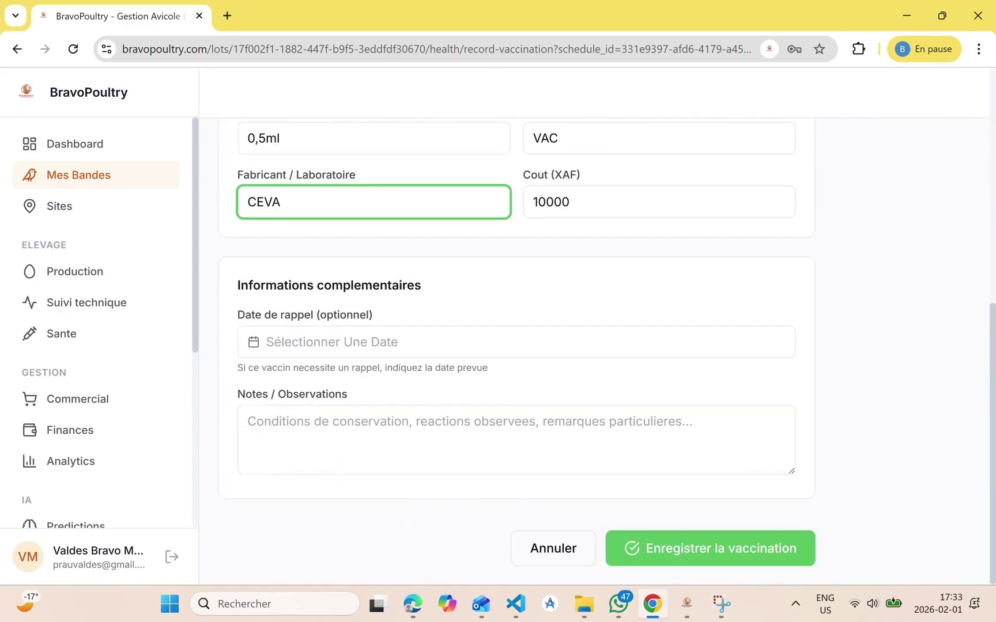
{"action": "left_click", "coordinate": [249, 421]}
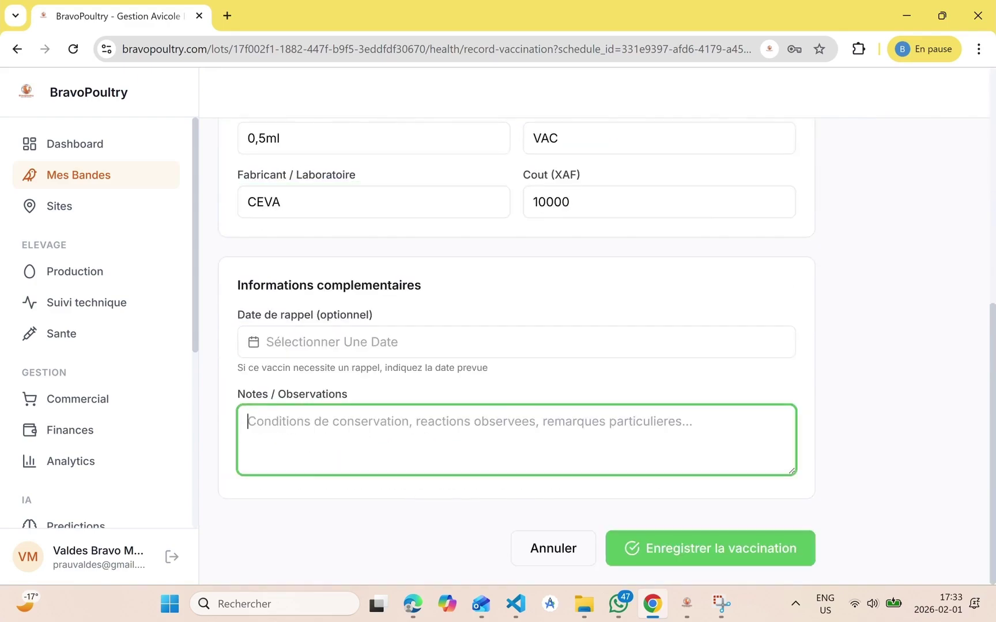
{"action": "type", "text": "C"}
{"action": "key", "text": "BackSpace"}
{"action": "type", "text": "re"}
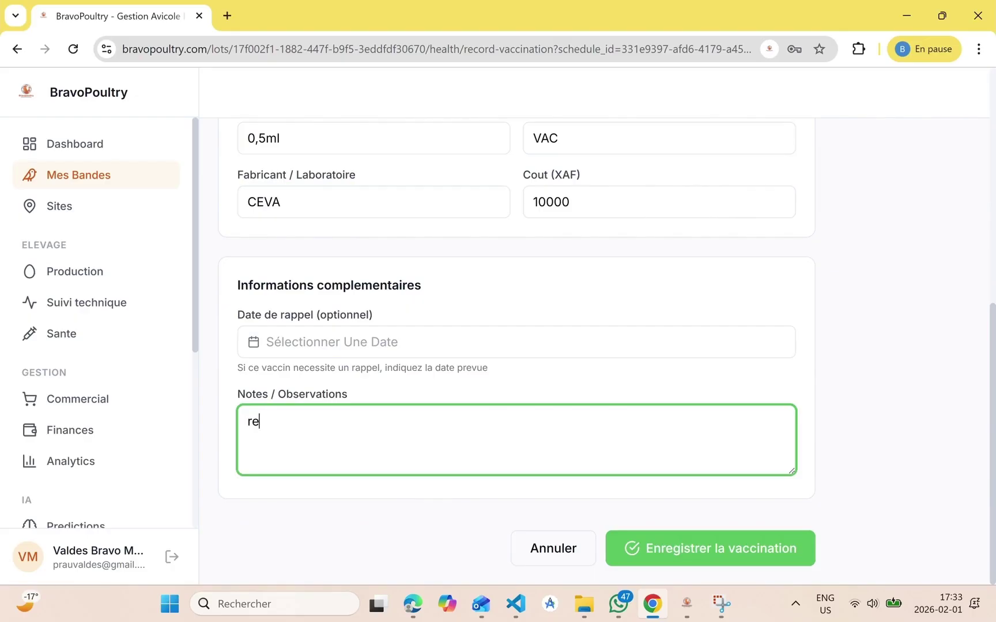
{"action": "type", "text": "action "}
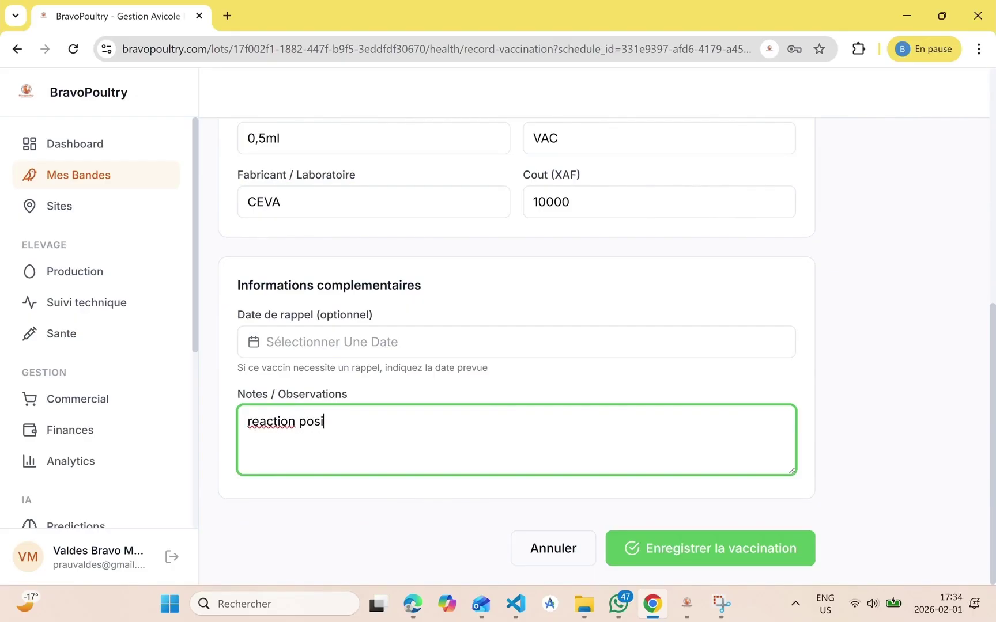
{"action": "type", "text": "positive"}
{"action": "left_click", "coordinate": [656, 544]}
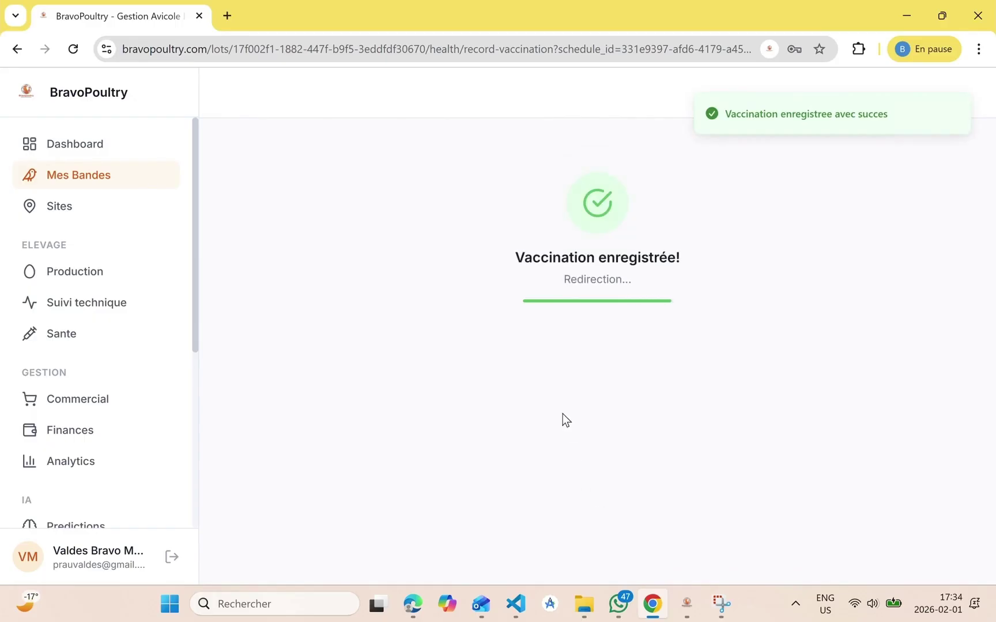
Review the Santé vaccination calendar and the LP-2026-0002 overview, then go to Commercial
{"action": "scroll", "coordinate": [484, 427], "scroll_direction": "down", "scroll_amount": 2}
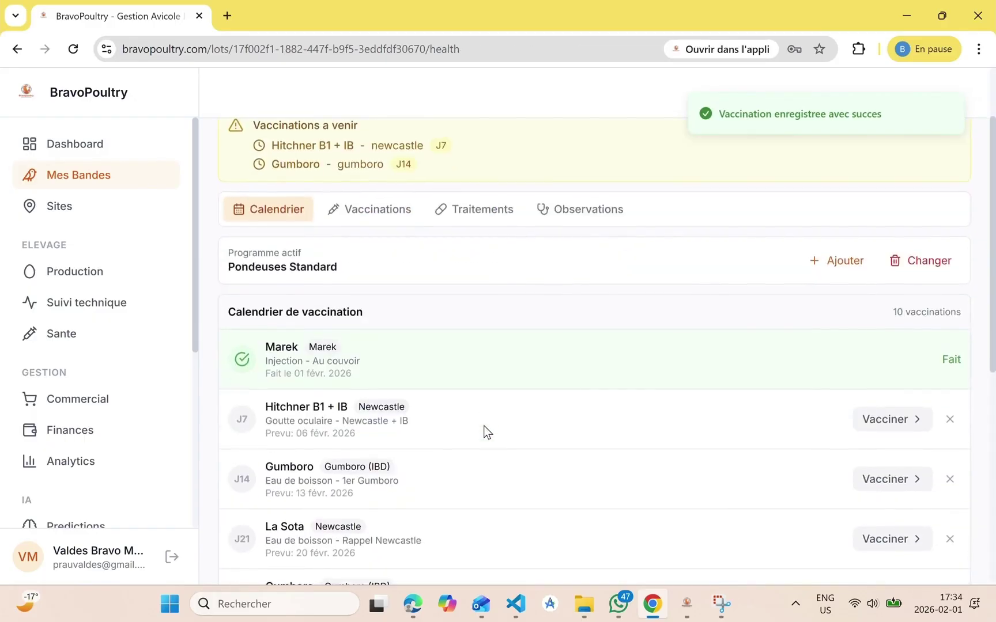
{"action": "scroll", "coordinate": [483, 431], "scroll_direction": "down", "scroll_amount": 7}
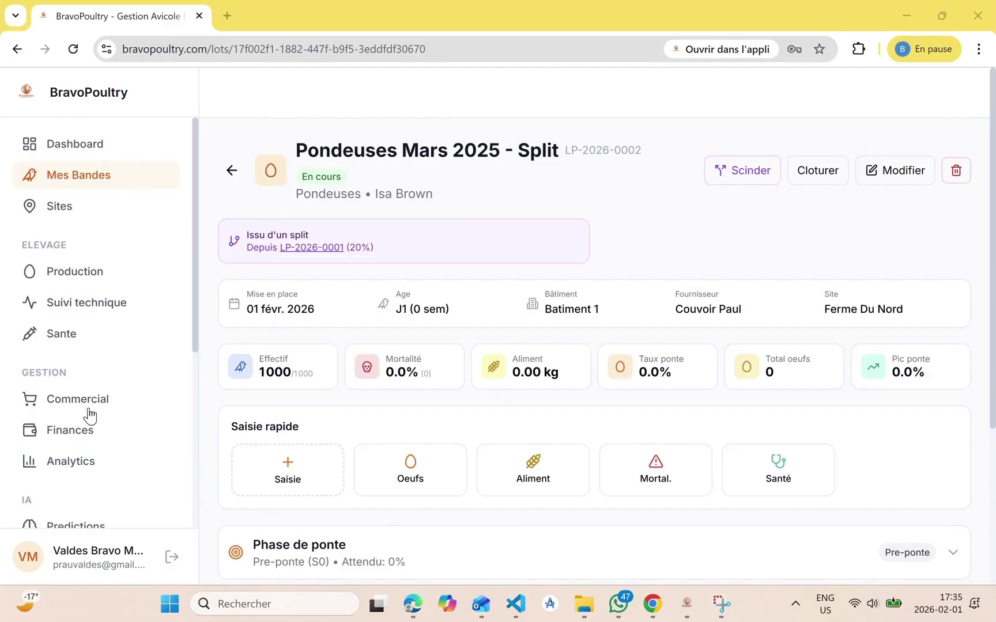
{"action": "left_click", "coordinate": [94, 444]}
{"action": "scroll", "coordinate": [108, 489], "scroll_direction": "down", "scroll_amount": 2}
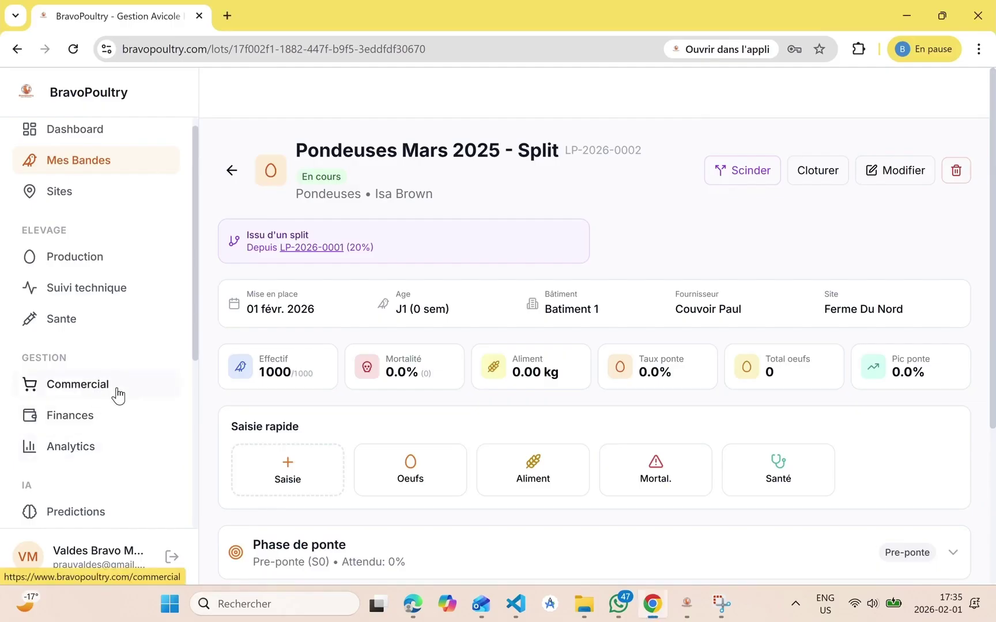
{"action": "left_click", "coordinate": [116, 397]}
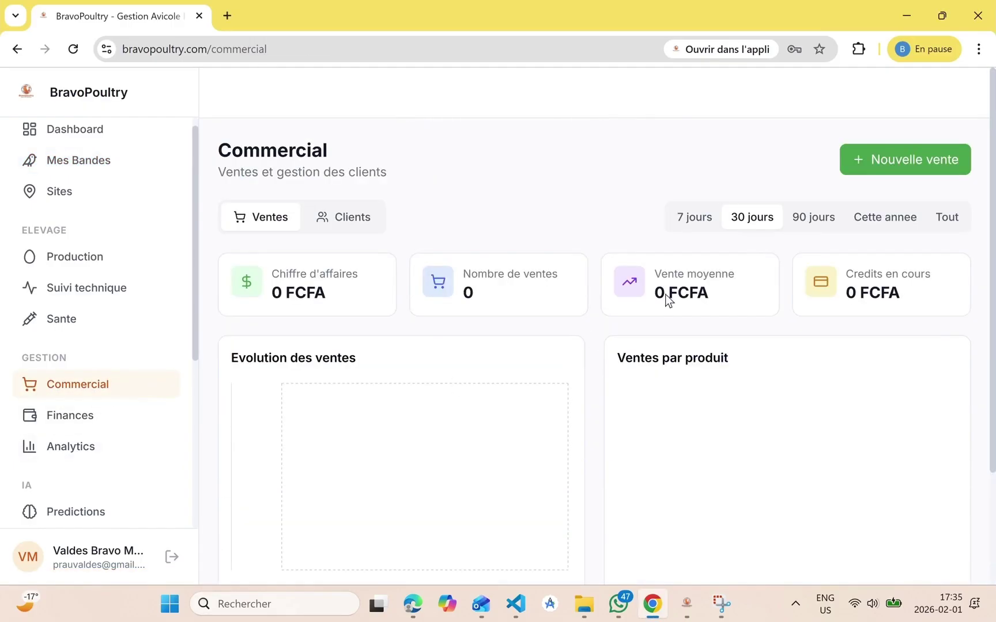
Start a new sale and add a new Grossiste client, entering the client's name
{"action": "left_click", "coordinate": [903, 160]}
{"action": "left_click", "coordinate": [473, 211]}
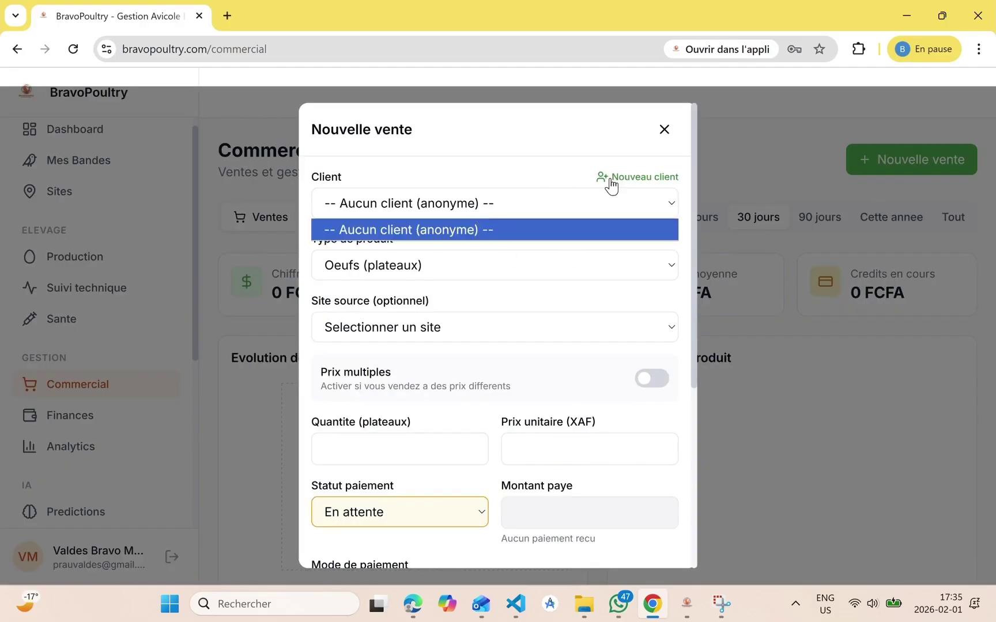
{"action": "left_click", "coordinate": [603, 179]}
{"action": "type", "text": "Mamam"}
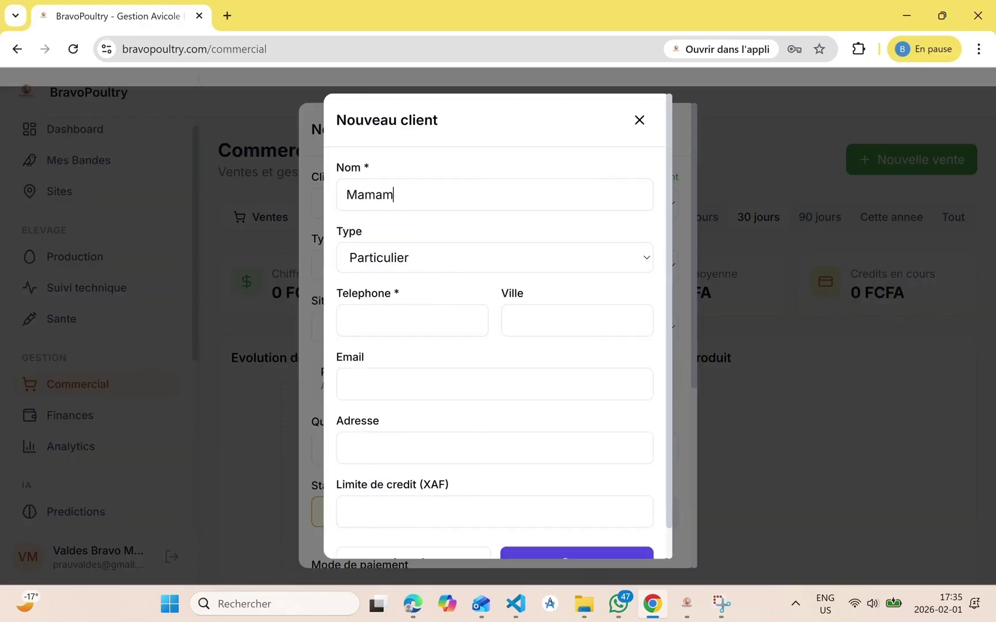
{"action": "key", "text": "BackSpace"}
{"action": "type", "text": "dou"}
{"action": "left_click", "coordinate": [456, 265]}
{"action": "left_click", "coordinate": [412, 328]}
Enter the client's phone, city Douala, e-mail and address, plus a 1000000 XAF credit limit
{"action": "type", "text": "69999999"}
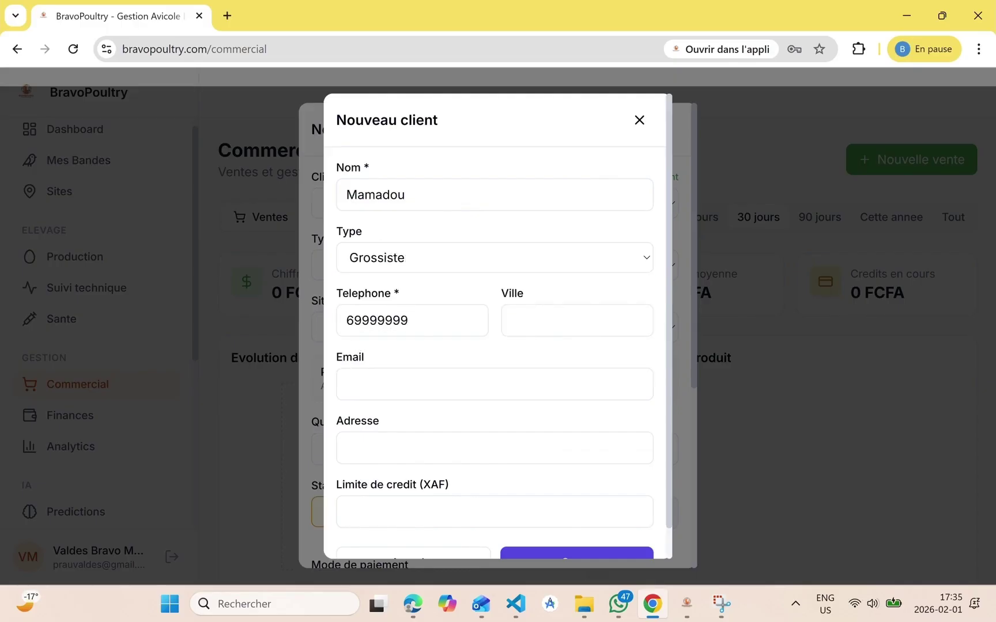
{"action": "type", "text": "Doual"}
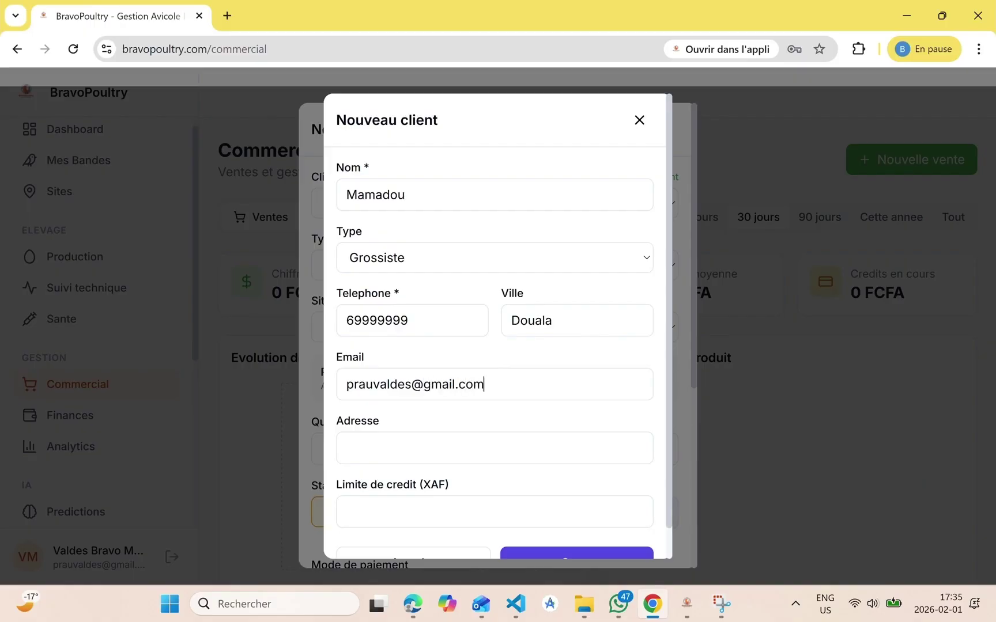
{"action": "type", "text": "123 Rue Jalong"}
{"action": "key", "text": "Tab"}
{"action": "type", "text": "1000000"}
{"action": "scroll", "coordinate": [558, 562], "scroll_direction": "down", "scroll_amount": 1}
Create the client, select it for the sale, and choose Oeufs (cartons) with no source site
{"action": "left_click", "coordinate": [579, 527]}
{"action": "left_click", "coordinate": [486, 205]}
{"action": "left_click", "coordinate": [446, 254]}
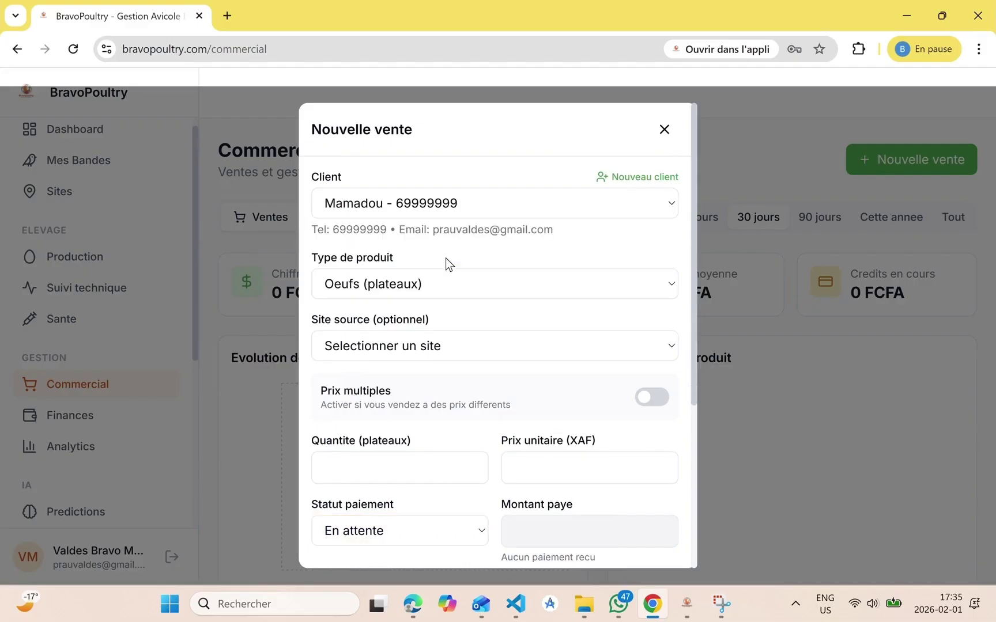
{"action": "scroll", "coordinate": [416, 353], "scroll_direction": "down", "scroll_amount": 1}
{"action": "left_click", "coordinate": [467, 242]}
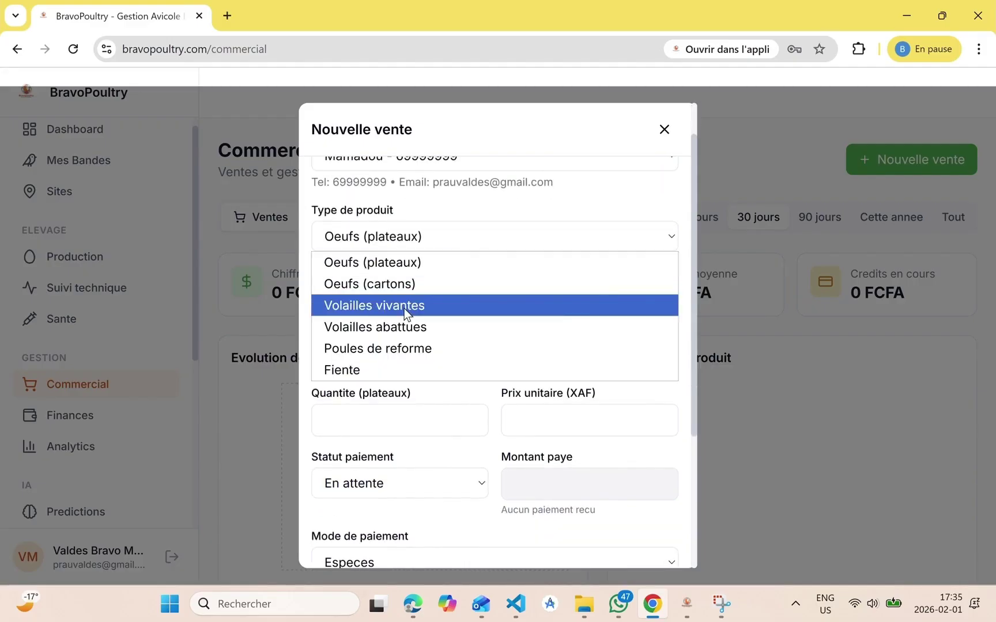
{"action": "left_click", "coordinate": [407, 284]}
{"action": "scroll", "coordinate": [422, 271], "scroll_direction": "down", "scroll_amount": 1}
{"action": "left_click", "coordinate": [450, 205]}
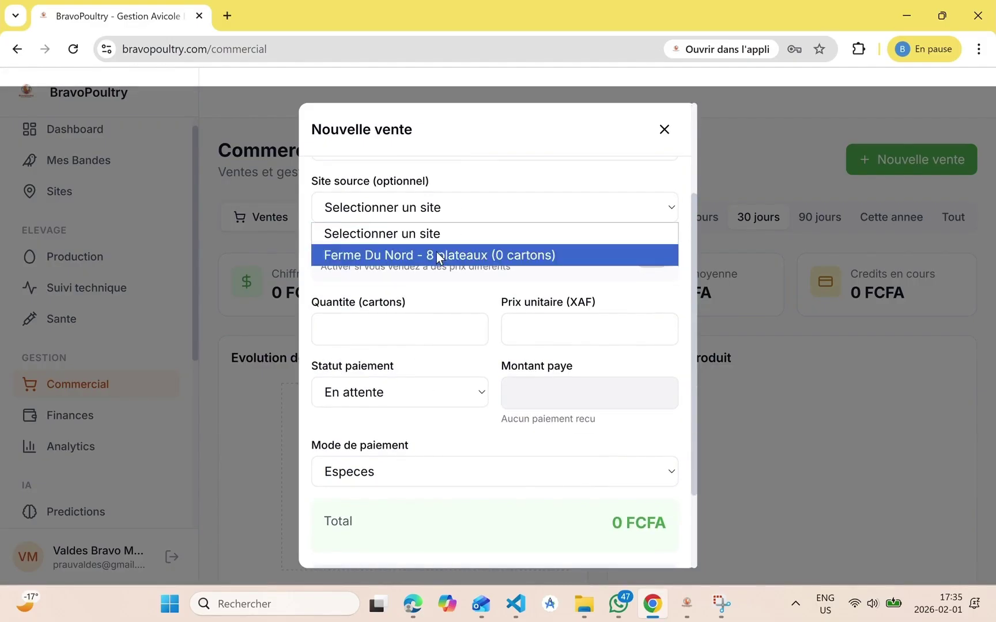
{"action": "left_click", "coordinate": [437, 255]}
{"action": "left_click", "coordinate": [454, 218]}
{"action": "left_click", "coordinate": [444, 233]}
{"action": "scroll", "coordinate": [439, 253], "scroll_direction": "down", "scroll_amount": 1}
Enable multiple prices and enter lines of 10 cartons at 12500 and 8 at 5500
{"action": "left_click", "coordinate": [404, 275]}
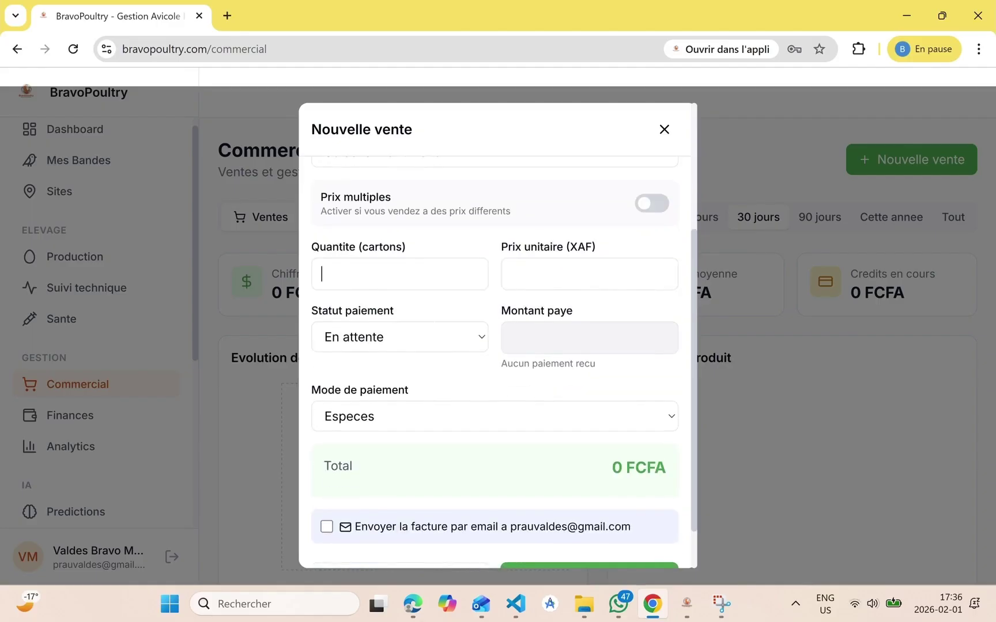
{"action": "type", "text": "1012500"}
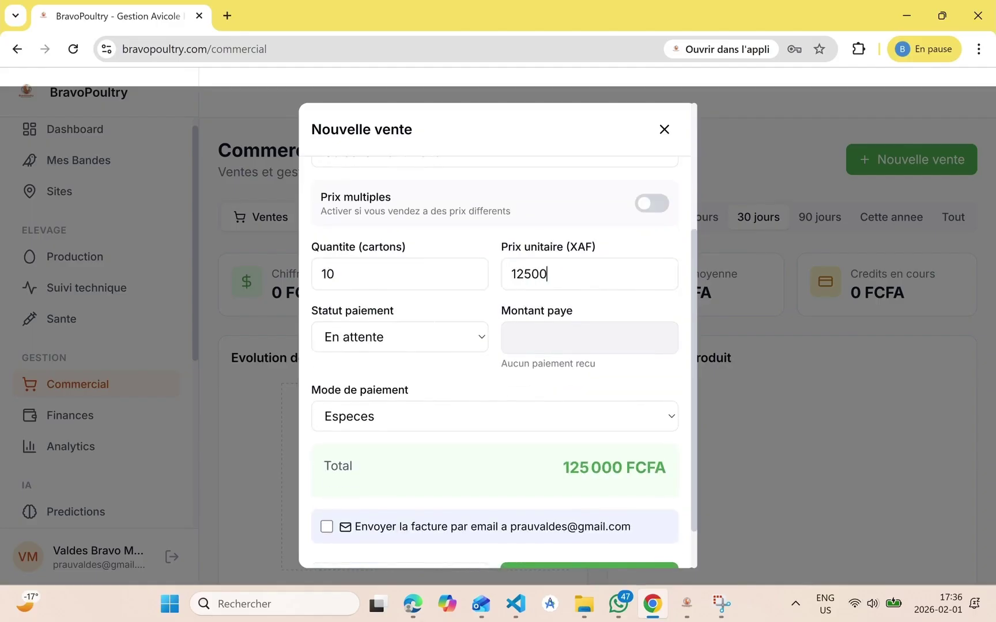
{"action": "scroll", "coordinate": [649, 267], "scroll_direction": "up", "scroll_amount": 1}
{"action": "left_click", "coordinate": [650, 267]}
{"action": "type", "text": "10"}
{"action": "type", "text": "12500"}
{"action": "scroll", "coordinate": [389, 398], "scroll_direction": "down", "scroll_amount": 1}
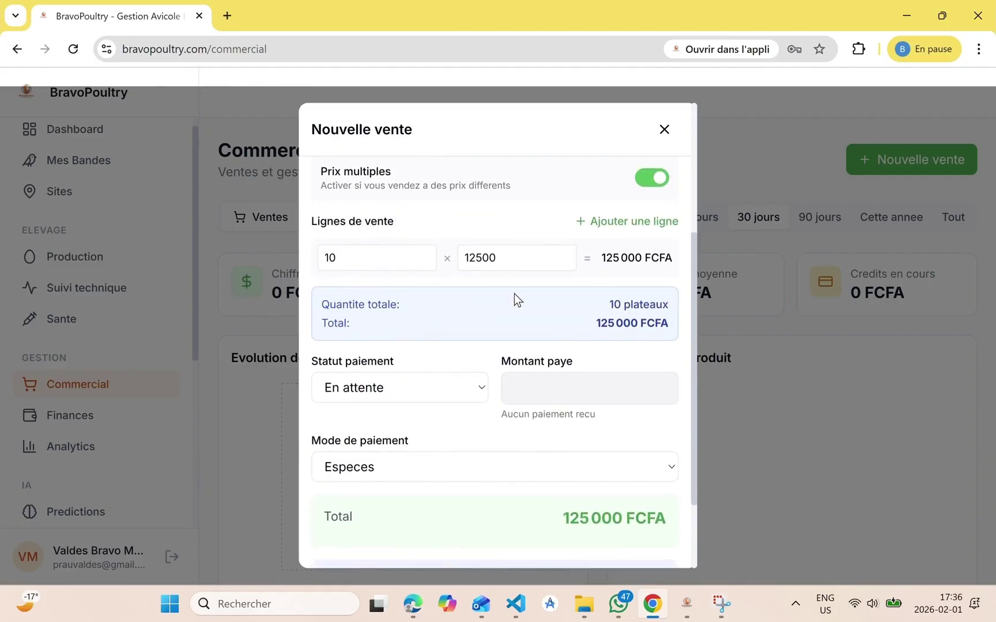
{"action": "scroll", "coordinate": [571, 270], "scroll_direction": "up", "scroll_amount": 1}
{"action": "left_click", "coordinate": [634, 245]}
{"action": "type", "text": "8"}
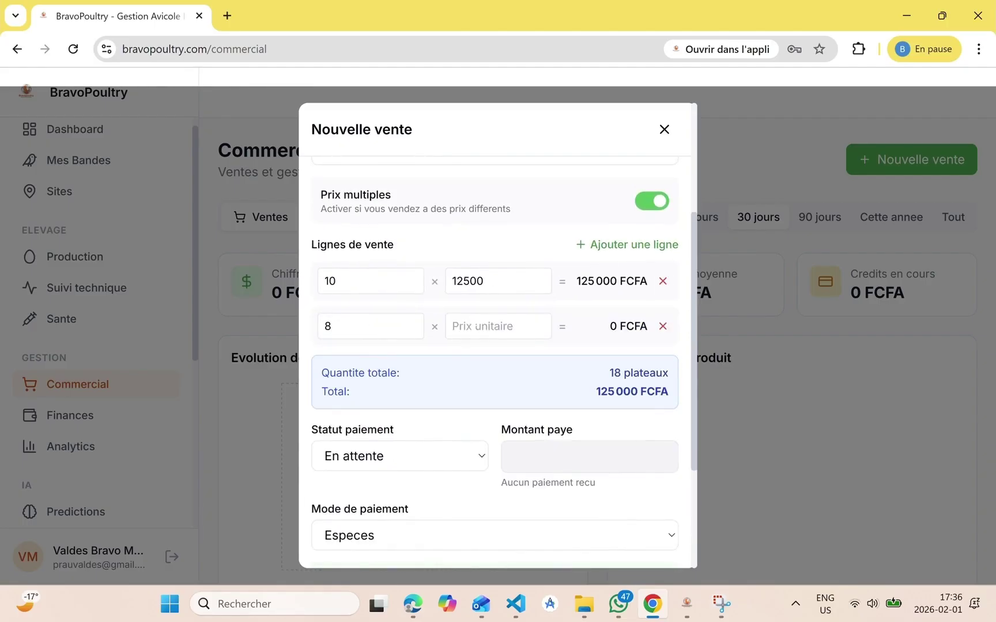
{"action": "left_click", "coordinate": [453, 326]}
{"action": "type", "text": "5500"}
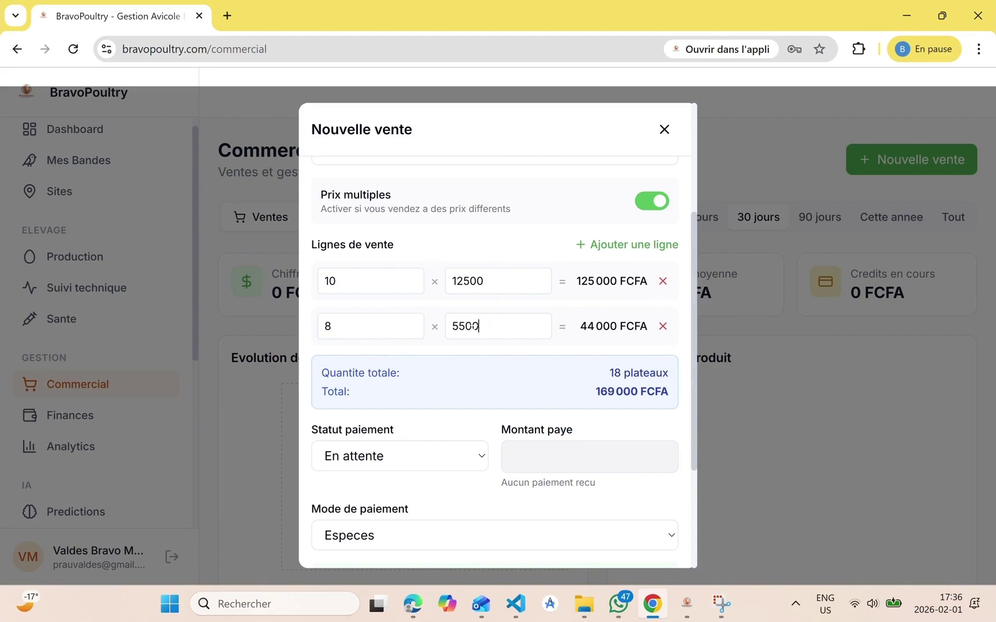
{"action": "scroll", "coordinate": [438, 362], "scroll_direction": "down", "scroll_amount": 2}
Mark the sale partially paid, 50000 by Mobile Money, and save it with an invoice
{"action": "left_click", "coordinate": [406, 385]}
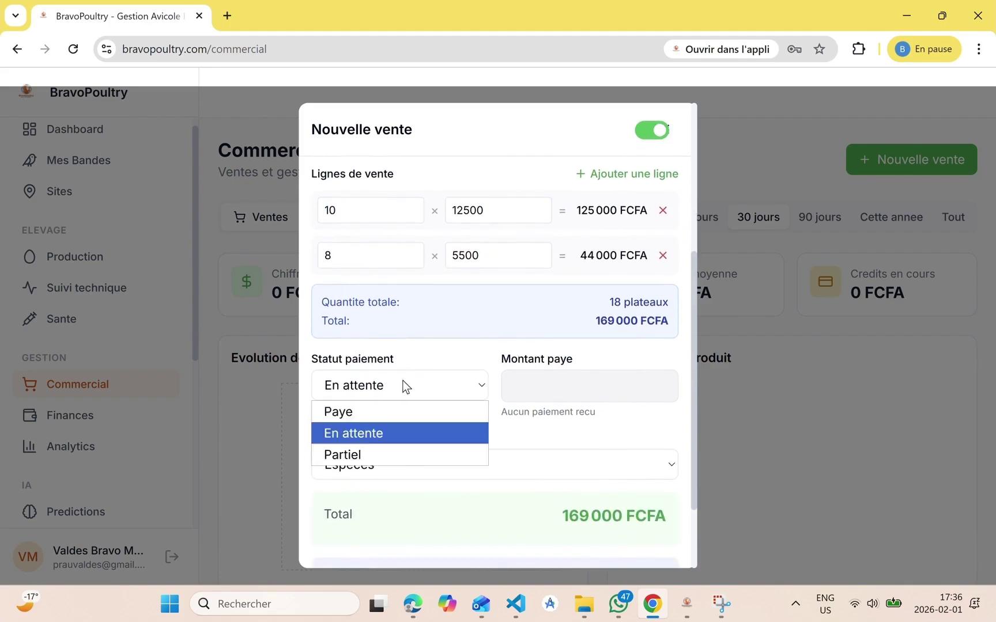
{"action": "left_click", "coordinate": [361, 455]}
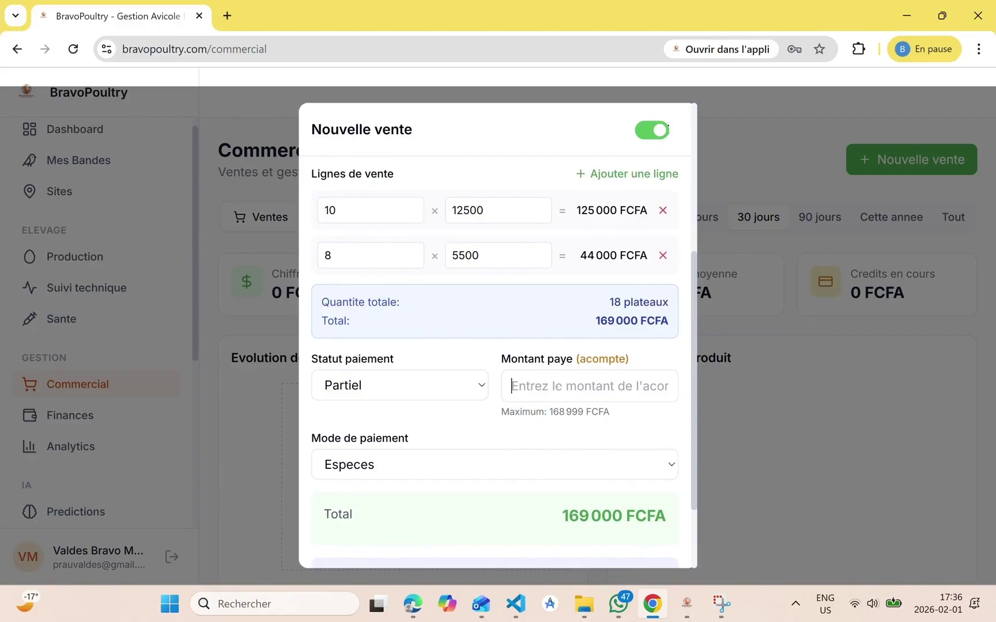
{"action": "type", "text": "50000"}
{"action": "scroll", "coordinate": [493, 370], "scroll_direction": "down", "scroll_amount": 2}
{"action": "left_click", "coordinate": [489, 359]}
{"action": "left_click", "coordinate": [395, 417]}
{"action": "scroll", "coordinate": [394, 417], "scroll_direction": "up", "scroll_amount": 3}
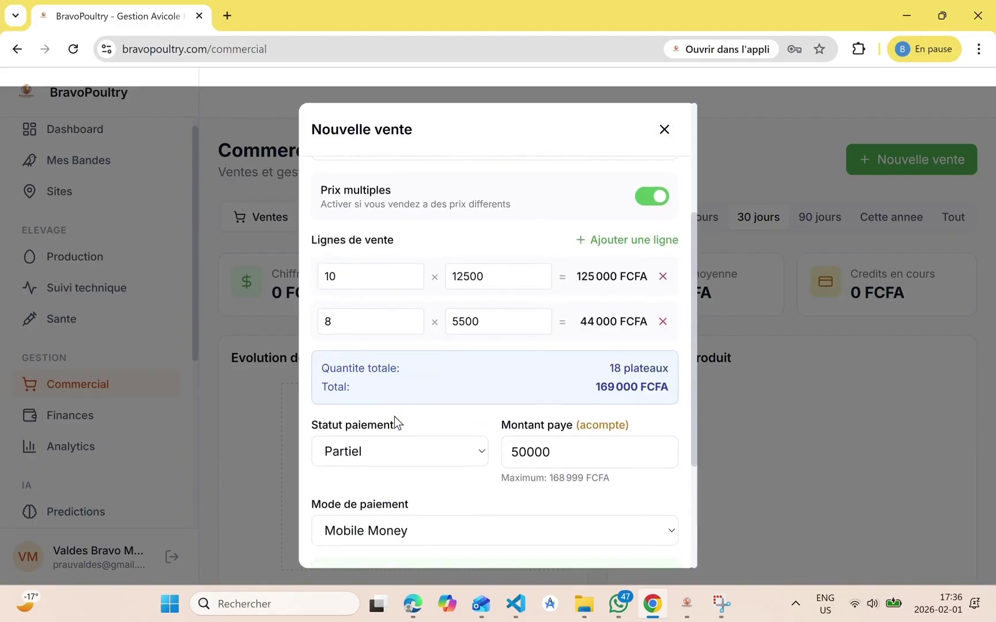
{"action": "scroll", "coordinate": [394, 417], "scroll_direction": "down", "scroll_amount": 3}
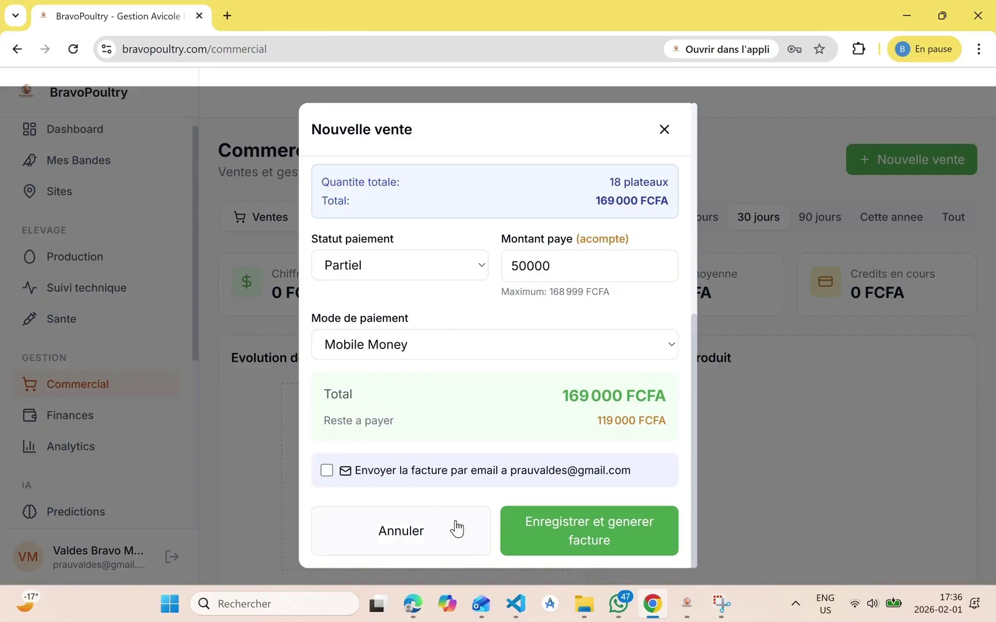
{"action": "left_click", "coordinate": [561, 530]}
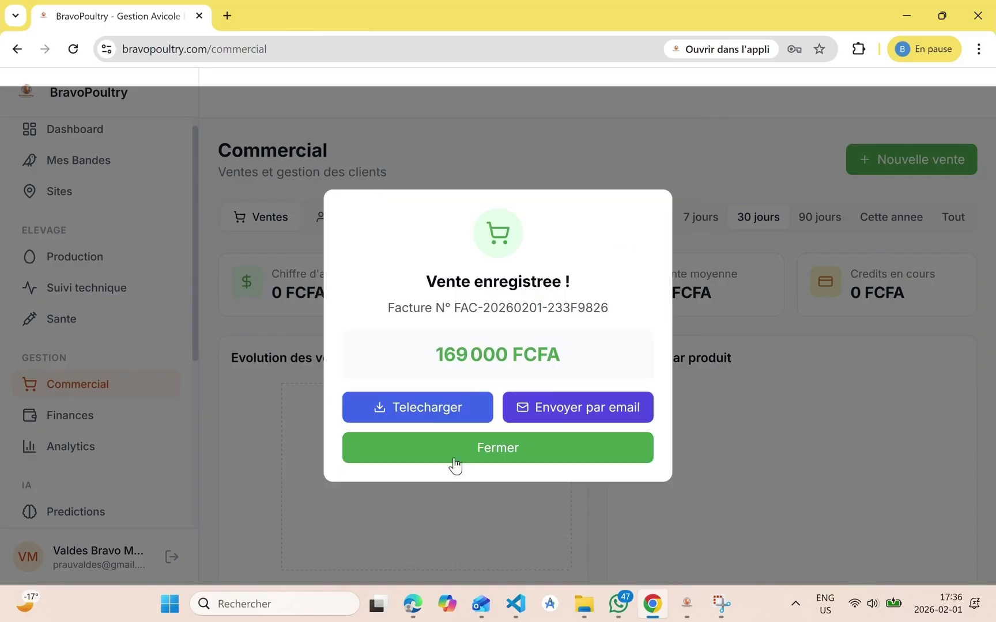
{"action": "left_click", "coordinate": [427, 413]}
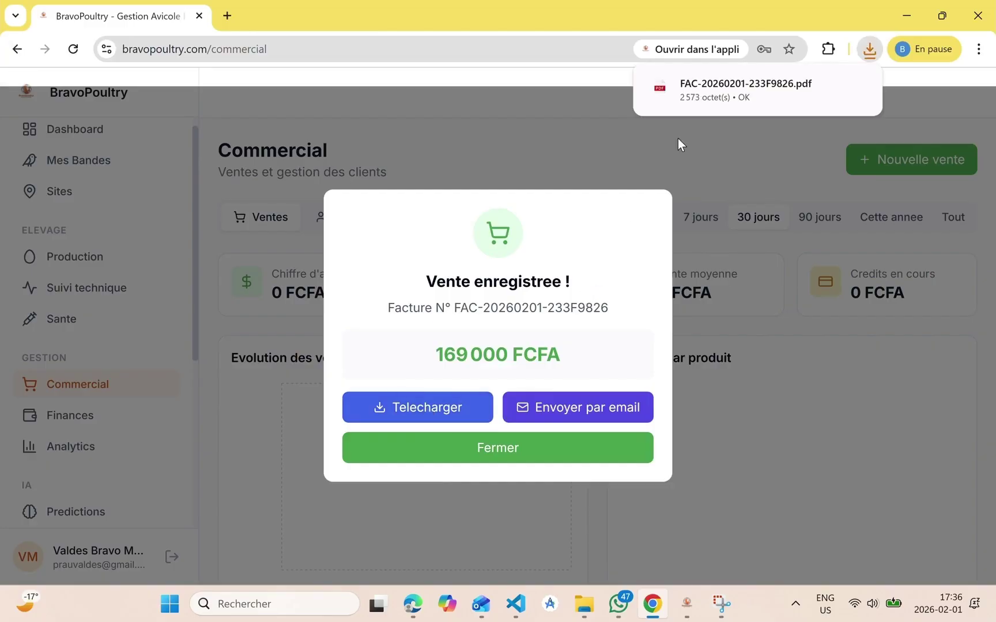
{"action": "left_click", "coordinate": [722, 90]}
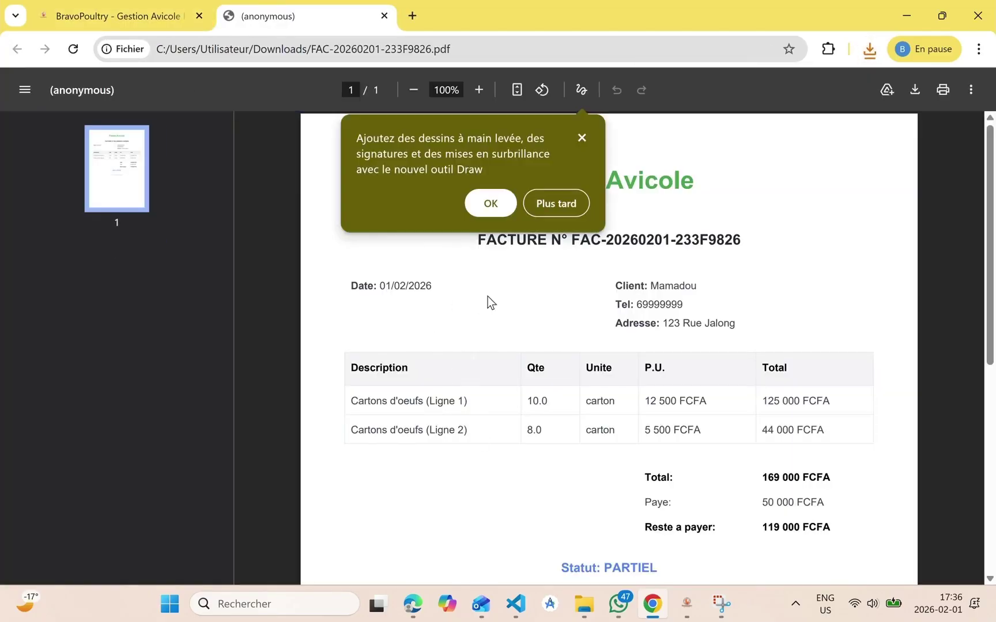
{"action": "left_click", "coordinate": [566, 203]}
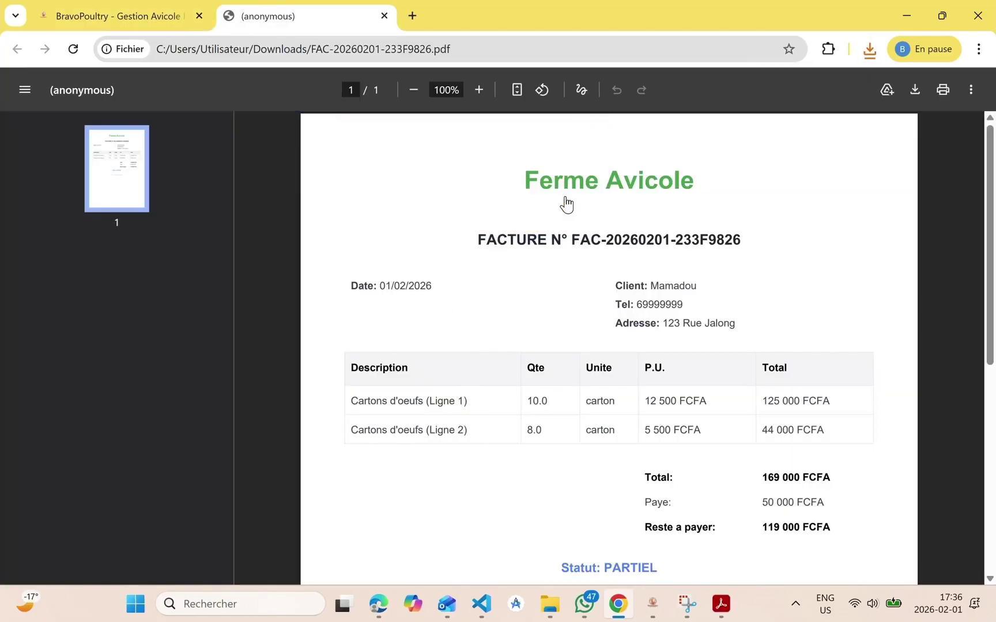
{"action": "scroll", "coordinate": [578, 354], "scroll_direction": "down", "scroll_amount": 2}
{"action": "scroll", "coordinate": [578, 353], "scroll_direction": "up", "scroll_amount": 3}
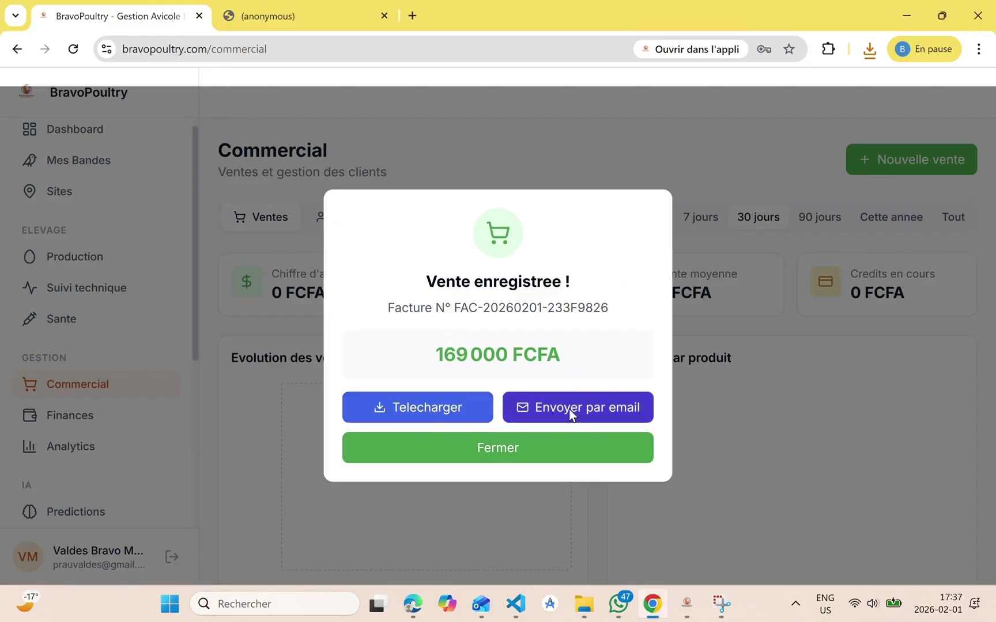
Email the sale's invoice to the client and dismiss the finished sale dialog
{"action": "left_click", "coordinate": [568, 410]}
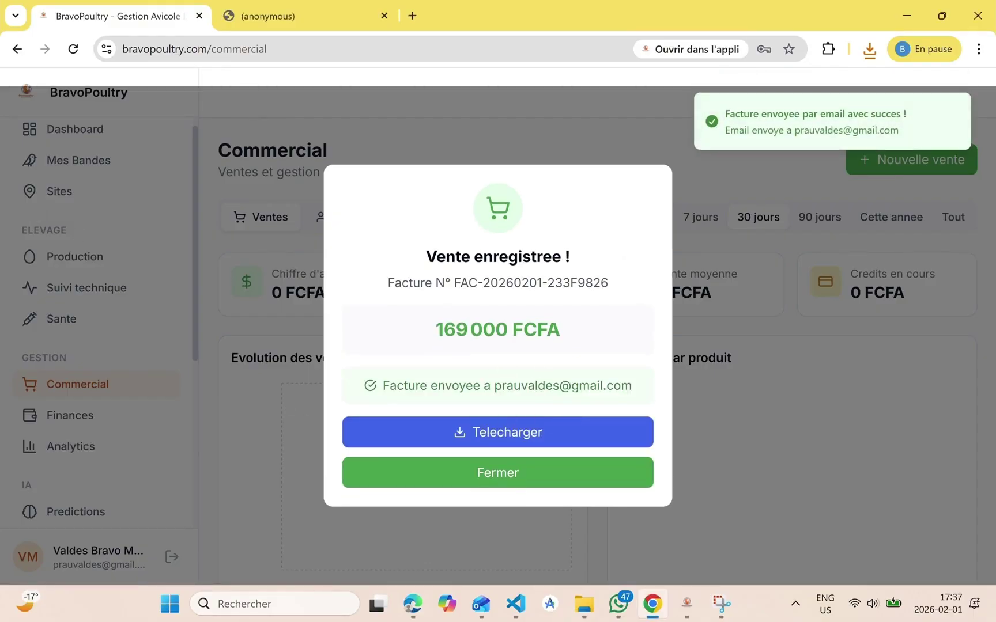
{"action": "left_click", "coordinate": [482, 486]}
{"action": "scroll", "coordinate": [464, 494], "scroll_direction": "down", "scroll_amount": 3}
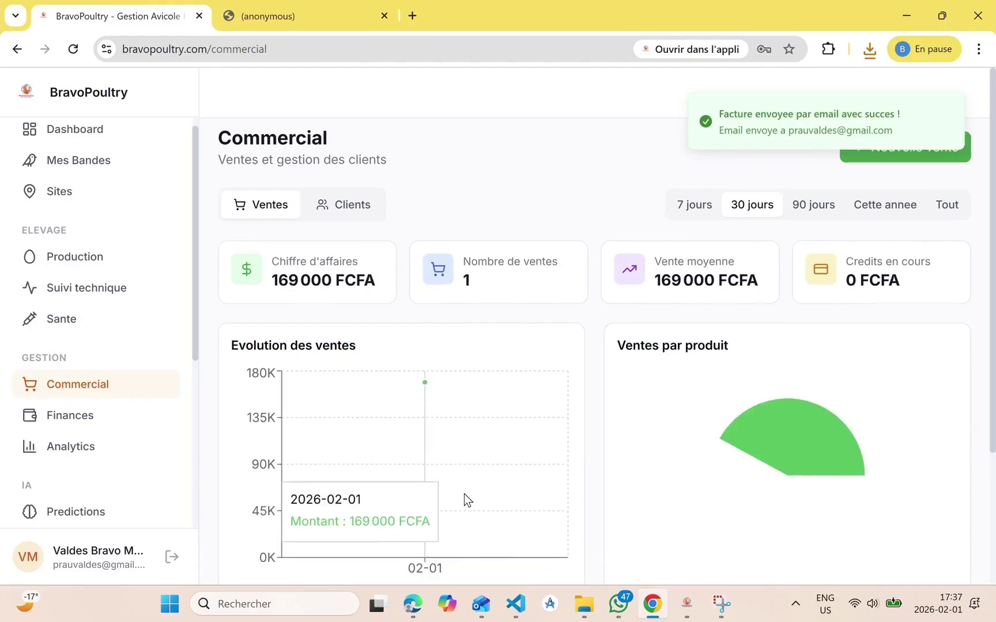
{"action": "scroll", "coordinate": [464, 494], "scroll_direction": "up", "scroll_amount": 3}
{"action": "scroll", "coordinate": [463, 494], "scroll_direction": "down", "scroll_amount": 3}
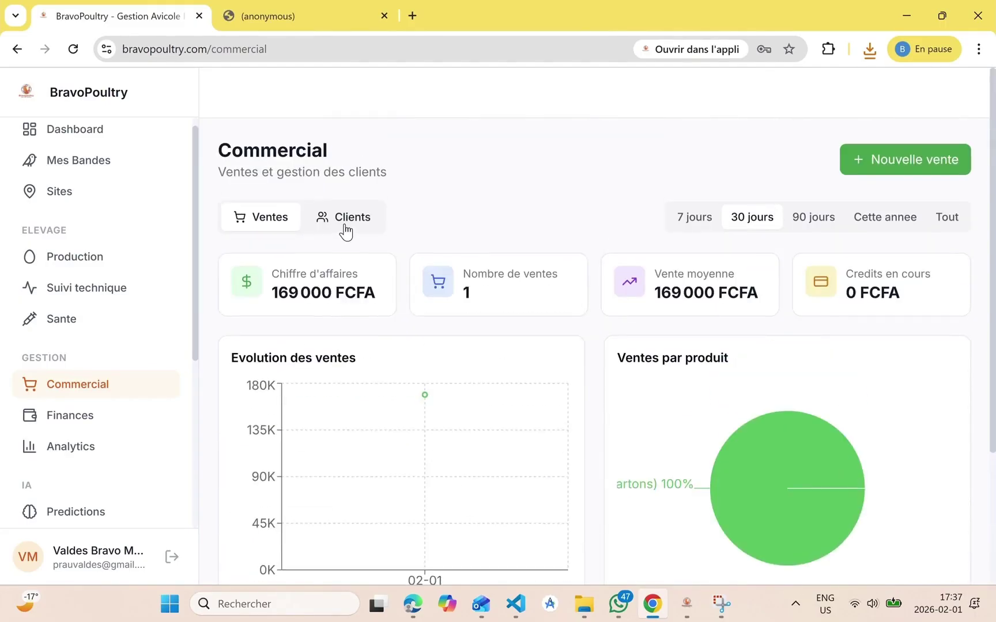
Open the only client's details from the Clients overview and pay the 119 000 FCFA invoice in full
{"action": "left_click", "coordinate": [344, 225]}
{"action": "scroll", "coordinate": [449, 426], "scroll_direction": "down", "scroll_amount": 3}
{"action": "scroll", "coordinate": [449, 426], "scroll_direction": "down", "scroll_amount": 1}
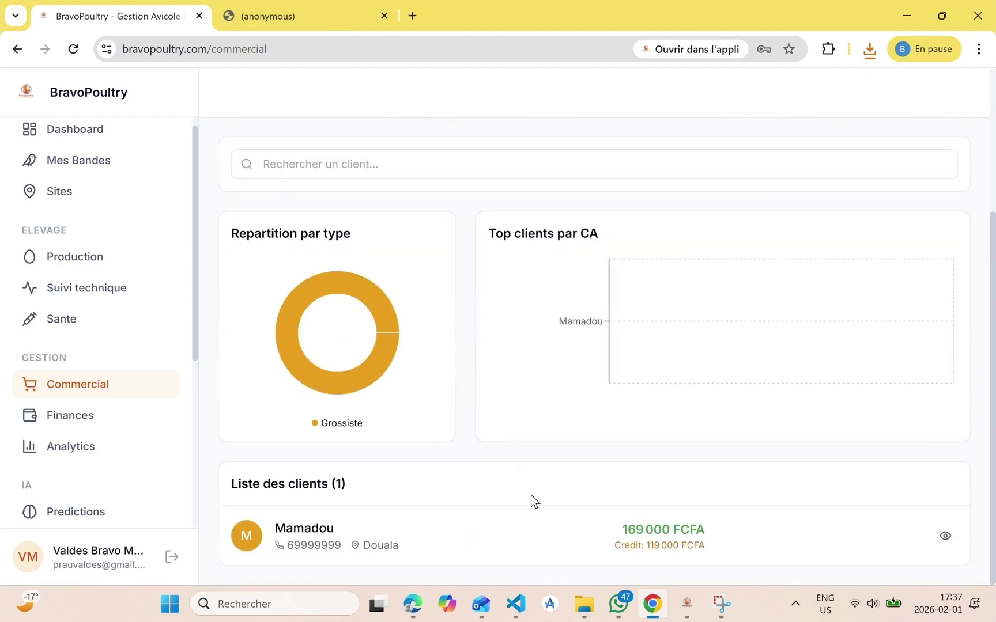
{"action": "scroll", "coordinate": [895, 542], "scroll_direction": "up", "scroll_amount": 4}
{"action": "scroll", "coordinate": [895, 541], "scroll_direction": "down", "scroll_amount": 4}
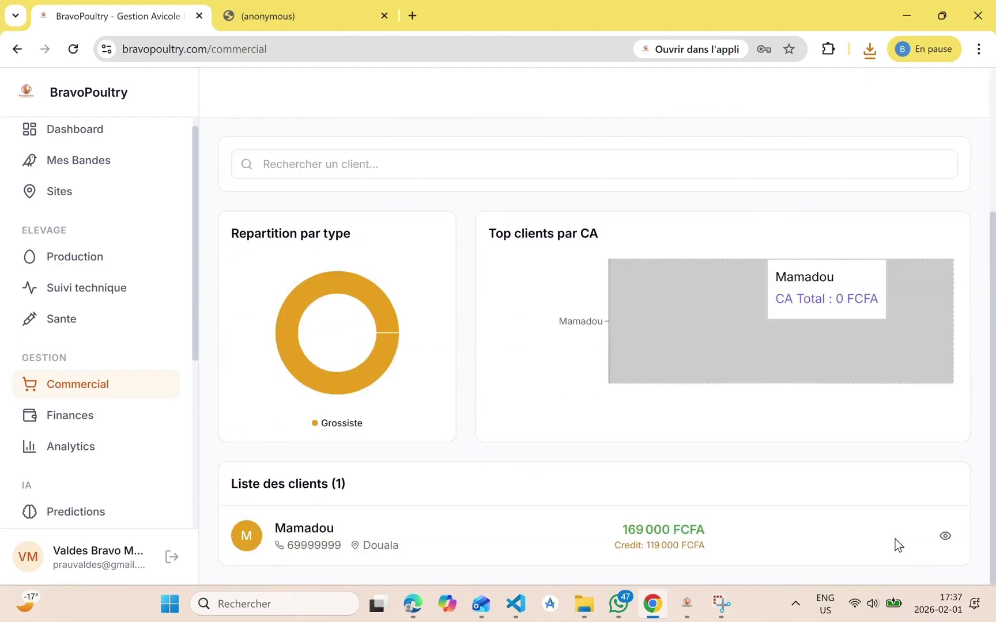
{"action": "left_click", "coordinate": [945, 536]}
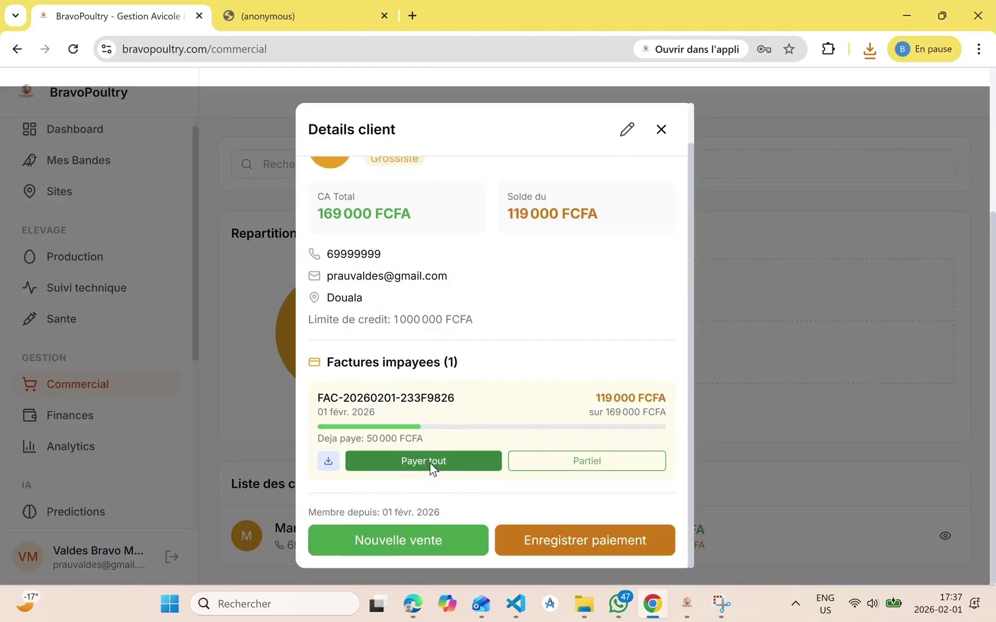
{"action": "left_click", "coordinate": [430, 464]}
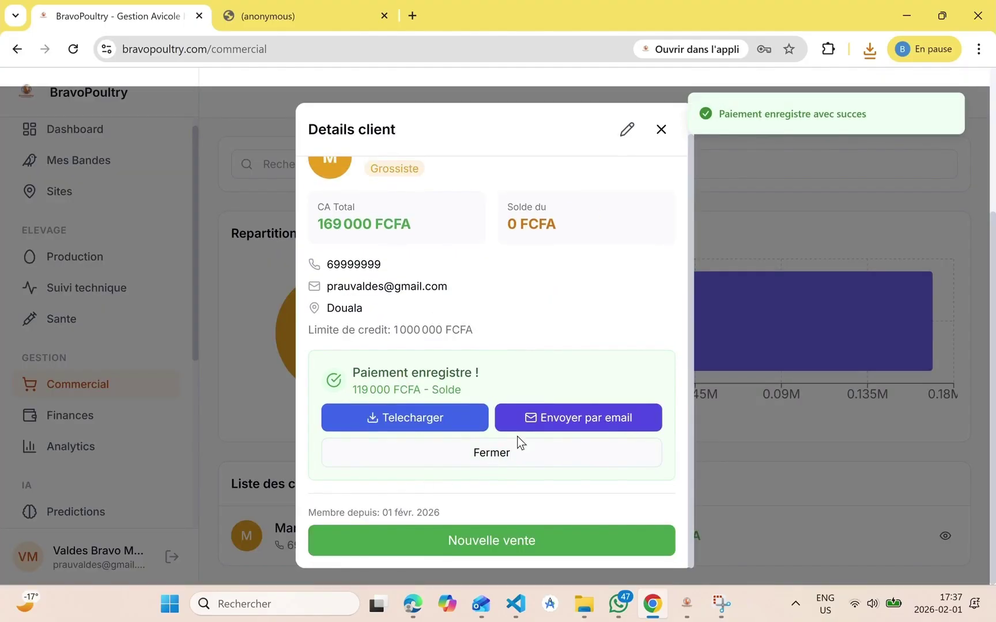
Email the paid invoice to the client and close the payment and client panels
{"action": "left_click", "coordinate": [558, 417]}
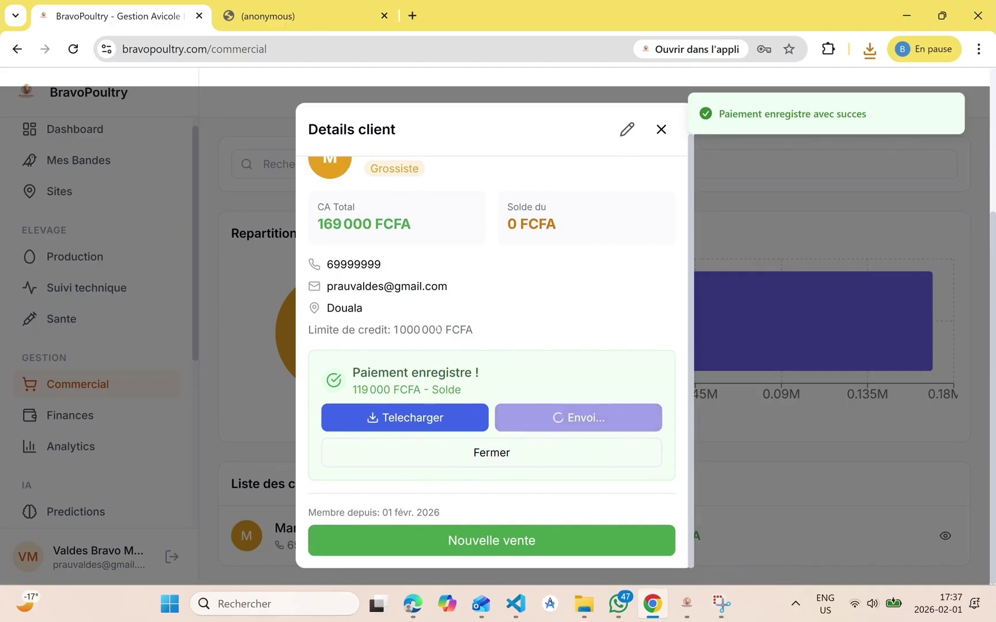
{"action": "scroll", "coordinate": [439, 331], "scroll_direction": "up", "scroll_amount": 1}
{"action": "scroll", "coordinate": [439, 331], "scroll_direction": "down", "scroll_amount": 2}
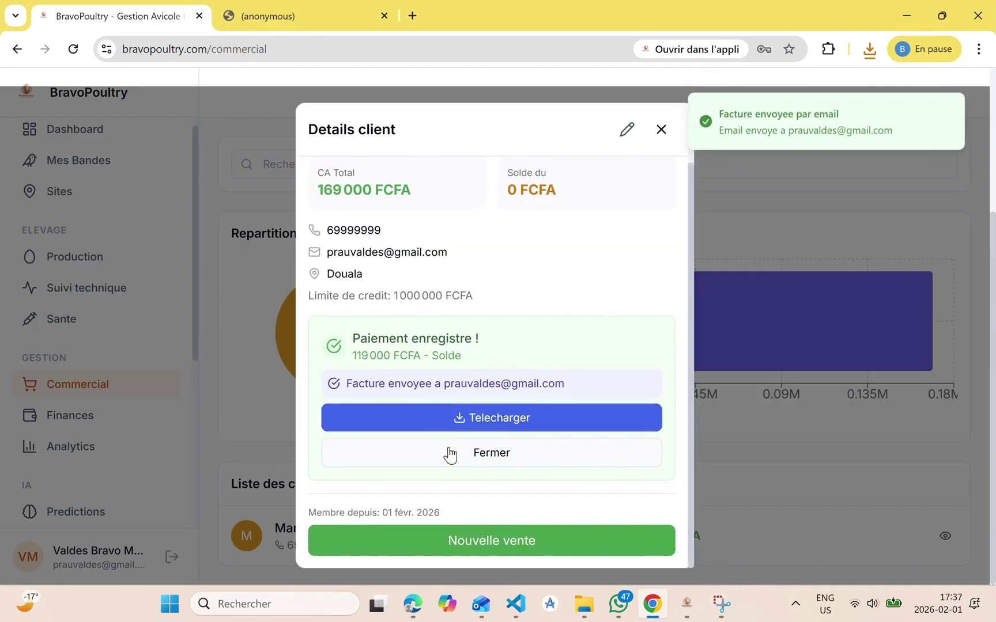
{"action": "left_click", "coordinate": [467, 458]}
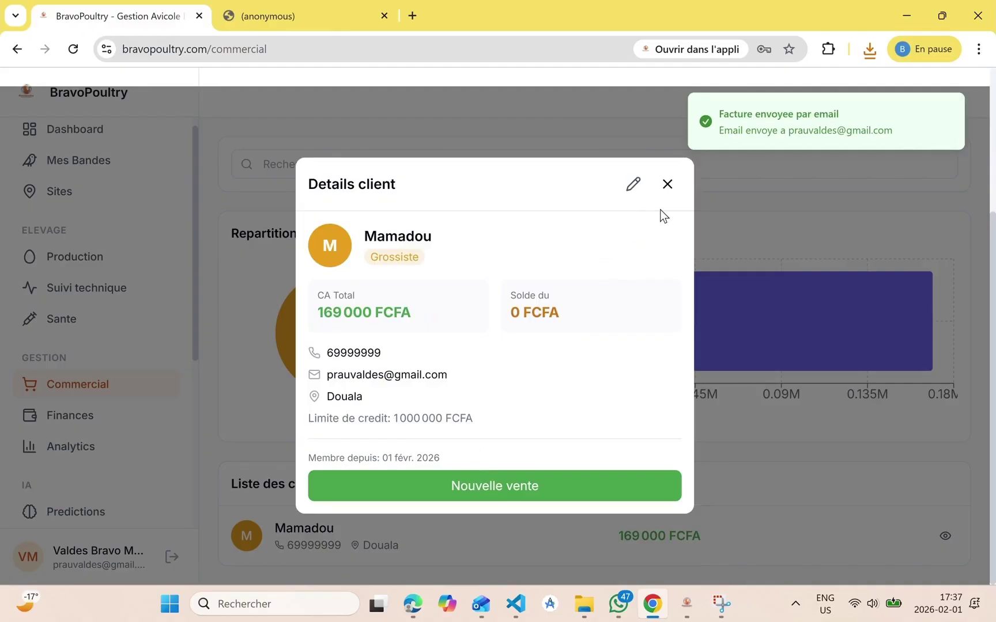
{"action": "left_click", "coordinate": [671, 191]}
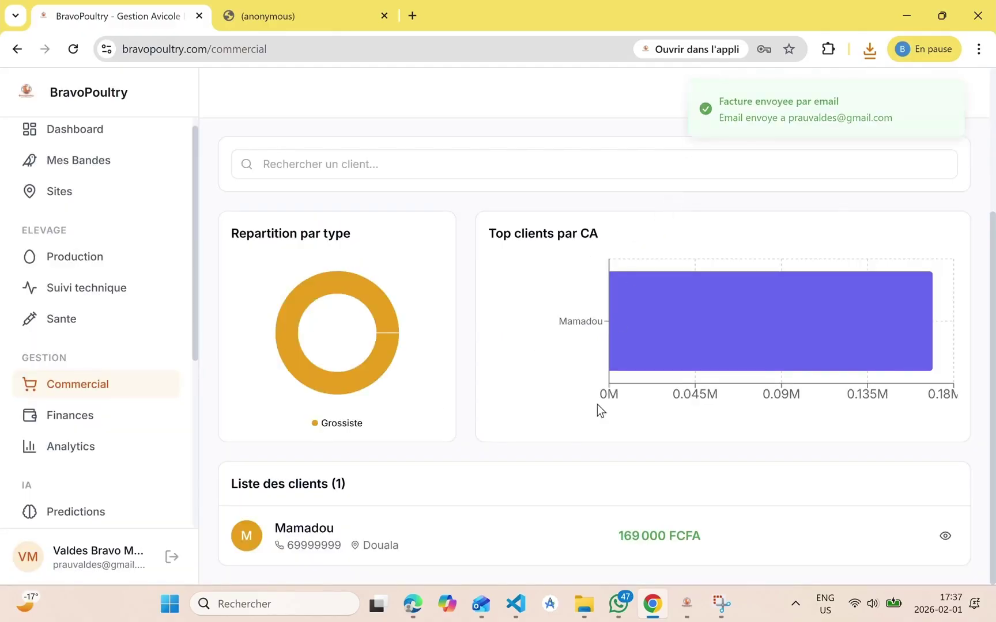
{"action": "scroll", "coordinate": [597, 404], "scroll_direction": "up", "scroll_amount": 3}
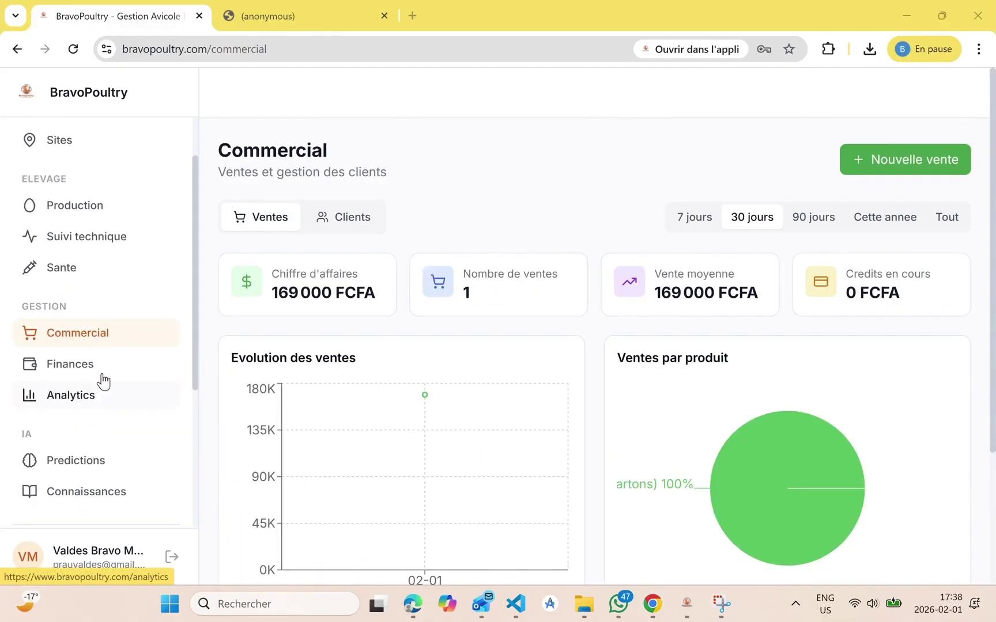
Start a new expense on the Finances page with category Transport and no supplier
{"action": "left_click", "coordinate": [102, 375]}
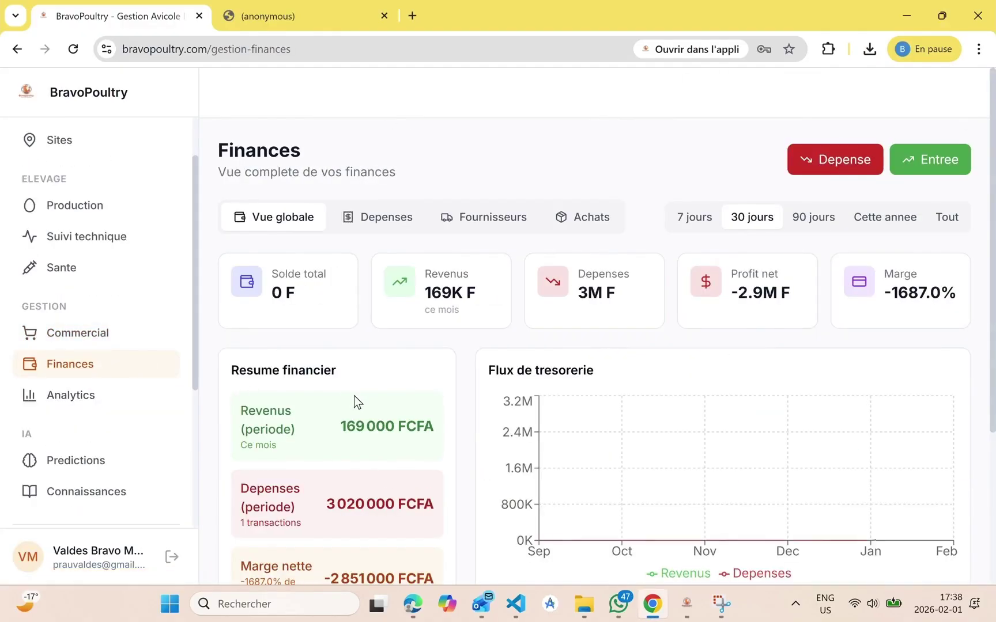
{"action": "scroll", "coordinate": [354, 398], "scroll_direction": "down", "scroll_amount": 3}
{"action": "scroll", "coordinate": [536, 327], "scroll_direction": "up", "scroll_amount": 3}
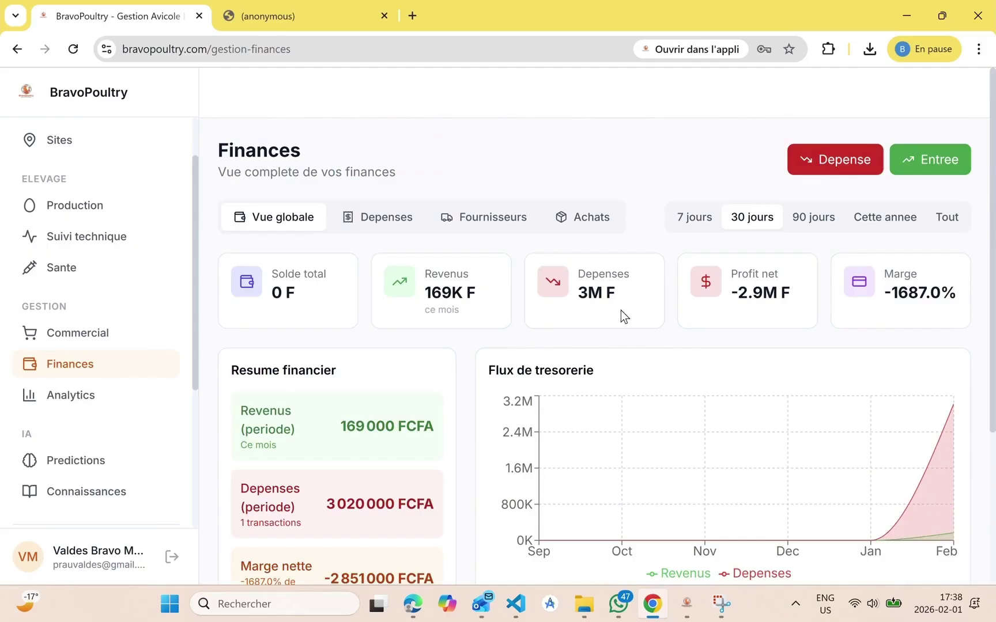
{"action": "left_click", "coordinate": [825, 171]}
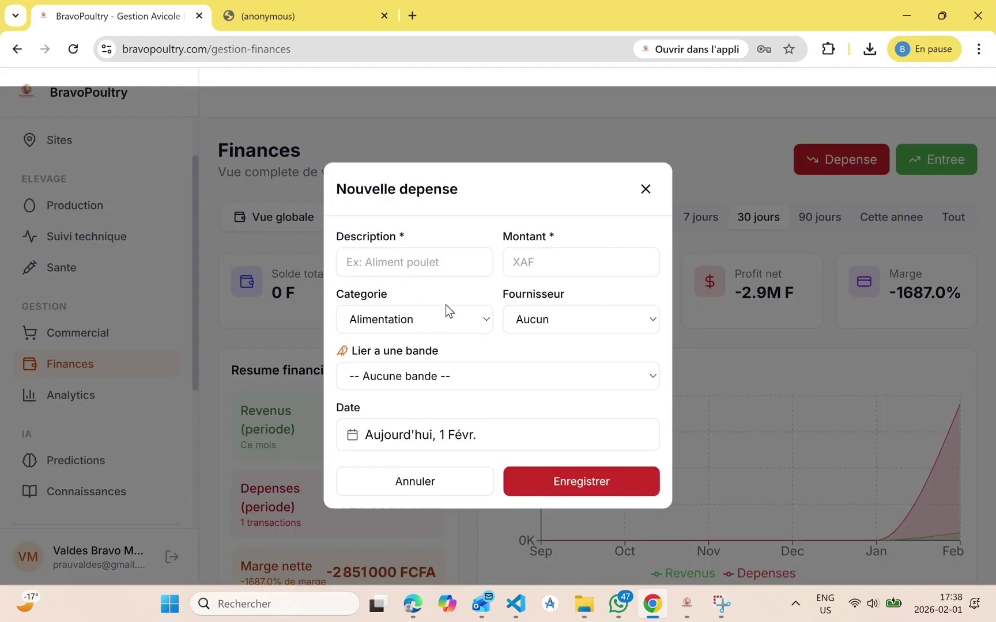
{"action": "left_click", "coordinate": [452, 319]}
{"action": "left_click", "coordinate": [389, 459]}
{"action": "left_click", "coordinate": [557, 318]}
{"action": "left_click", "coordinate": [516, 319]}
Describe it as 'Aliment Poulet de chair', link it to LP-2026-0001, and save the expense
{"action": "type", "text": "Aliment Poulet de chair"}
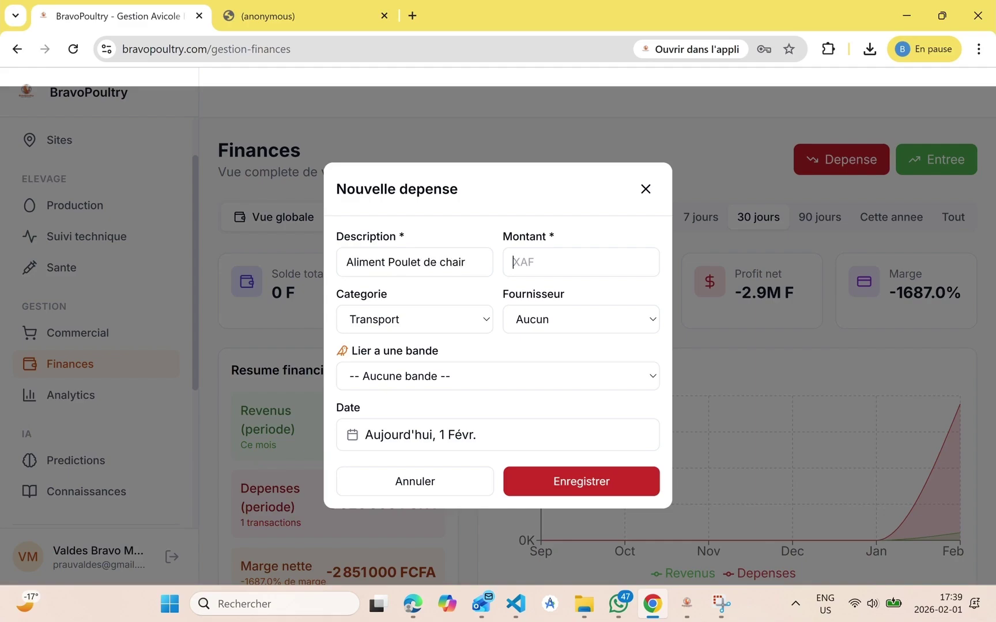
{"action": "left_click", "coordinate": [469, 376]}
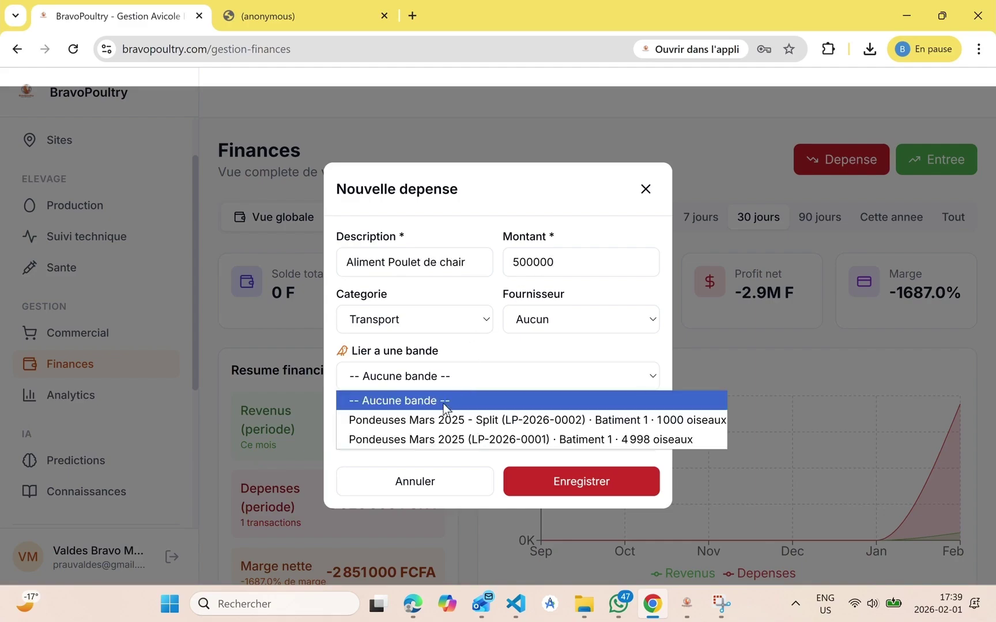
{"action": "left_click", "coordinate": [413, 439]}
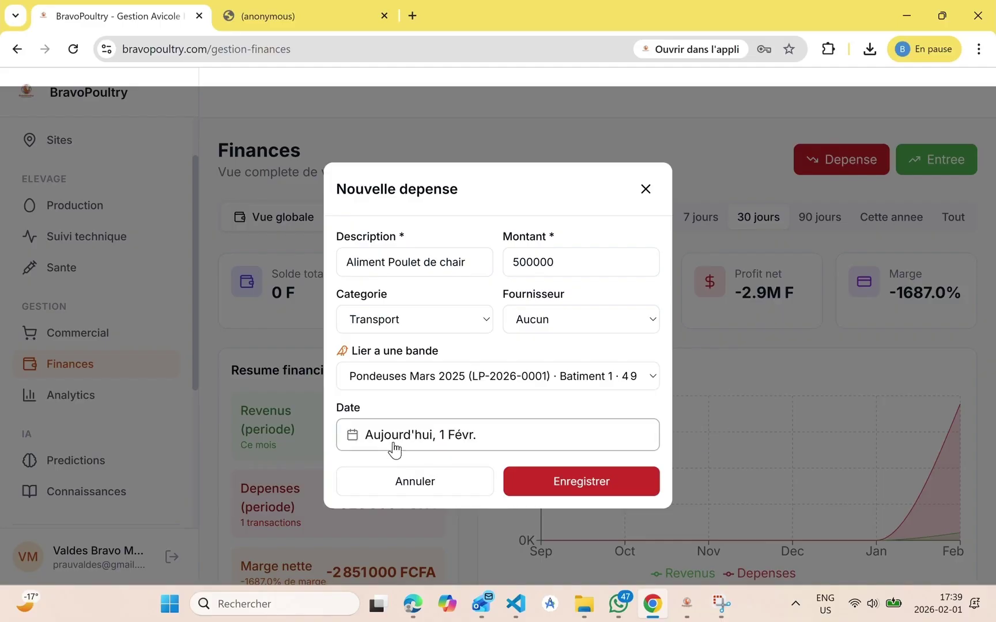
{"action": "left_click", "coordinate": [556, 482]}
{"action": "scroll", "coordinate": [511, 429], "scroll_direction": "down", "scroll_amount": 2}
{"action": "scroll", "coordinate": [509, 424], "scroll_direction": "down", "scroll_amount": 3}
{"action": "scroll", "coordinate": [407, 449], "scroll_direction": "up", "scroll_amount": 5}
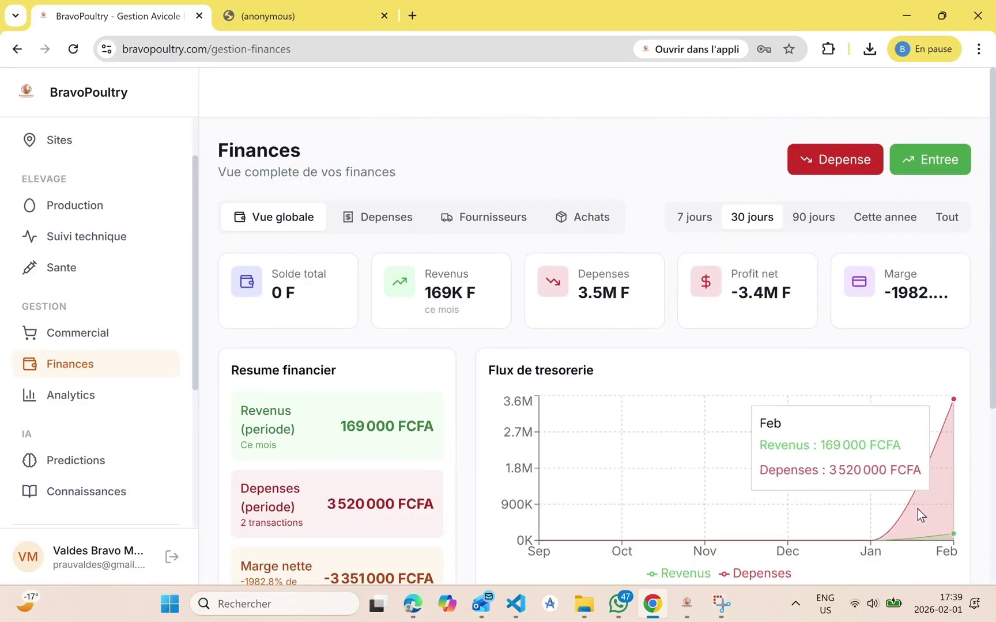
Go to the Fournisseurs list, start a new supplier and enter the supplier's name
{"action": "left_click", "coordinate": [369, 217]}
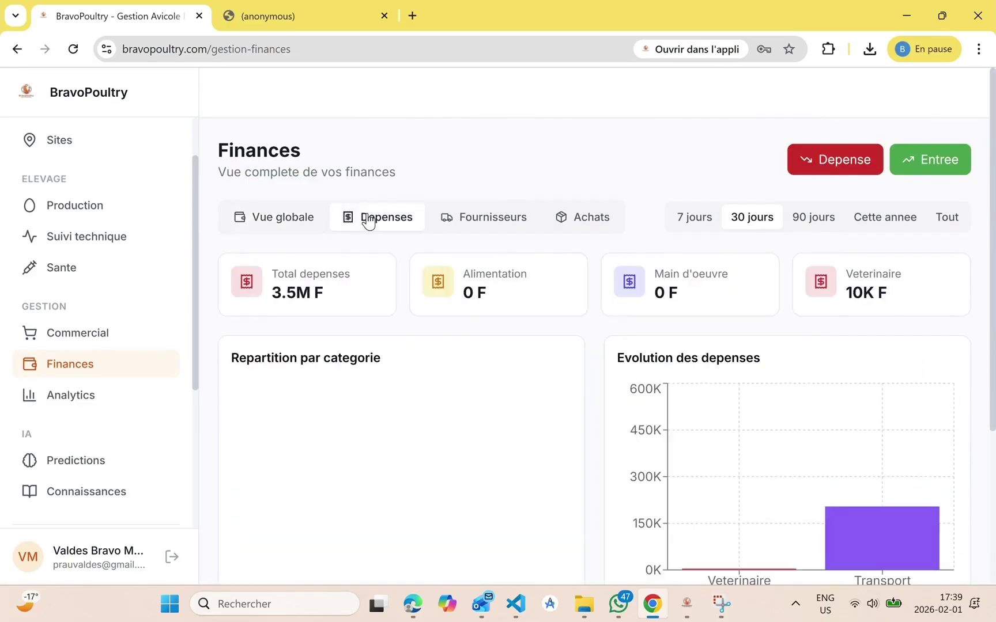
{"action": "scroll", "coordinate": [467, 342], "scroll_direction": "down", "scroll_amount": 4}
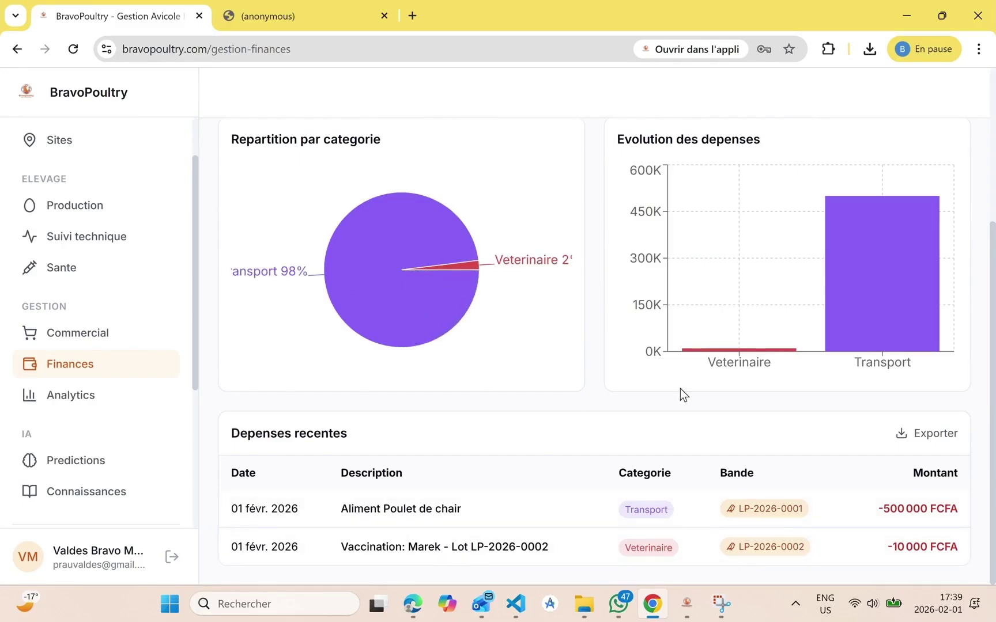
{"action": "scroll", "coordinate": [681, 390], "scroll_direction": "up", "scroll_amount": 4}
{"action": "left_click", "coordinate": [495, 226]}
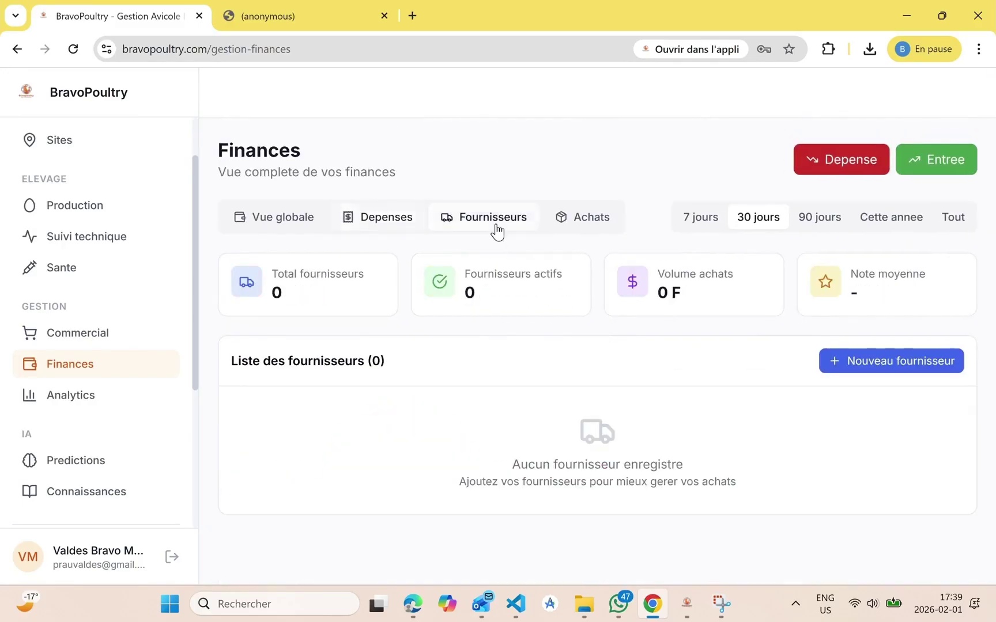
{"action": "left_click", "coordinate": [825, 363]}
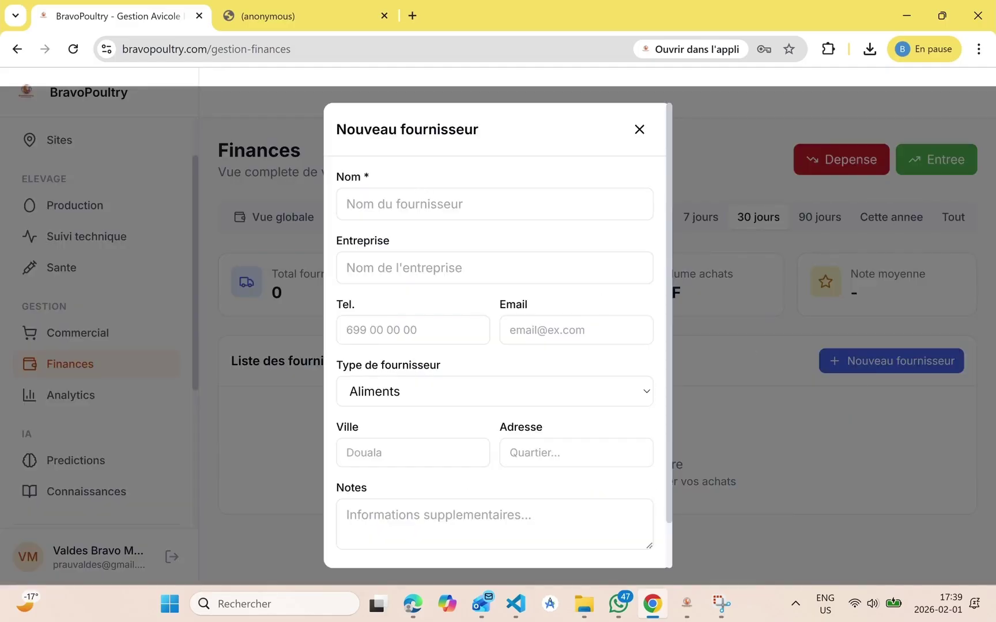
{"action": "type", "text": "Fourni"}
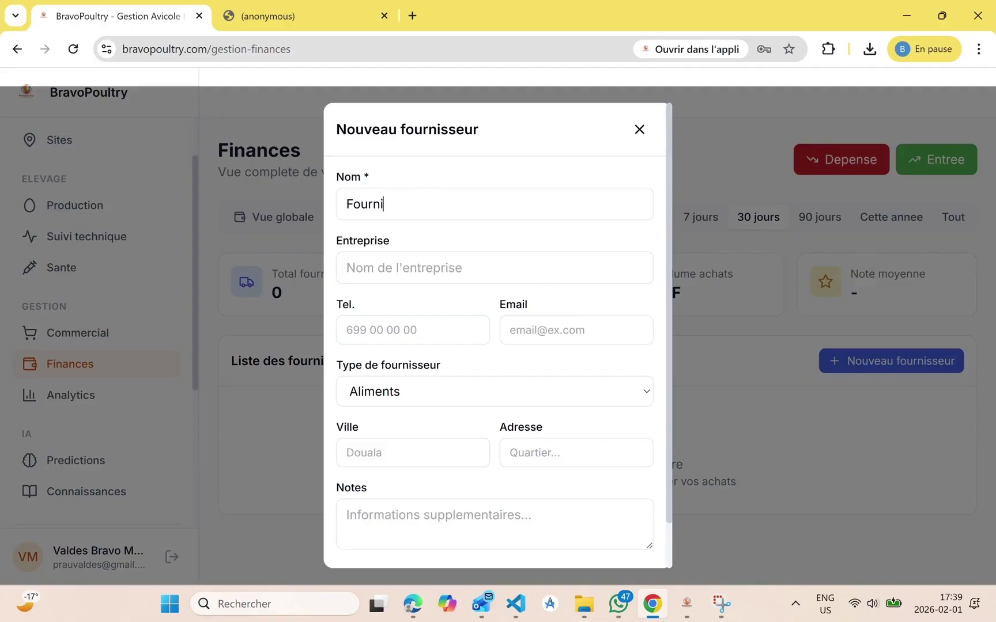
{"action": "type", "text": "sseur"}
{"action": "key", "text": "BackSpace"}
{"action": "key", "text": "BackSpace"}
Fill in company Entreprise Soja, the contact e-mail, type Poussins and city Douala, then save
{"action": "left_click", "coordinate": [428, 267]}
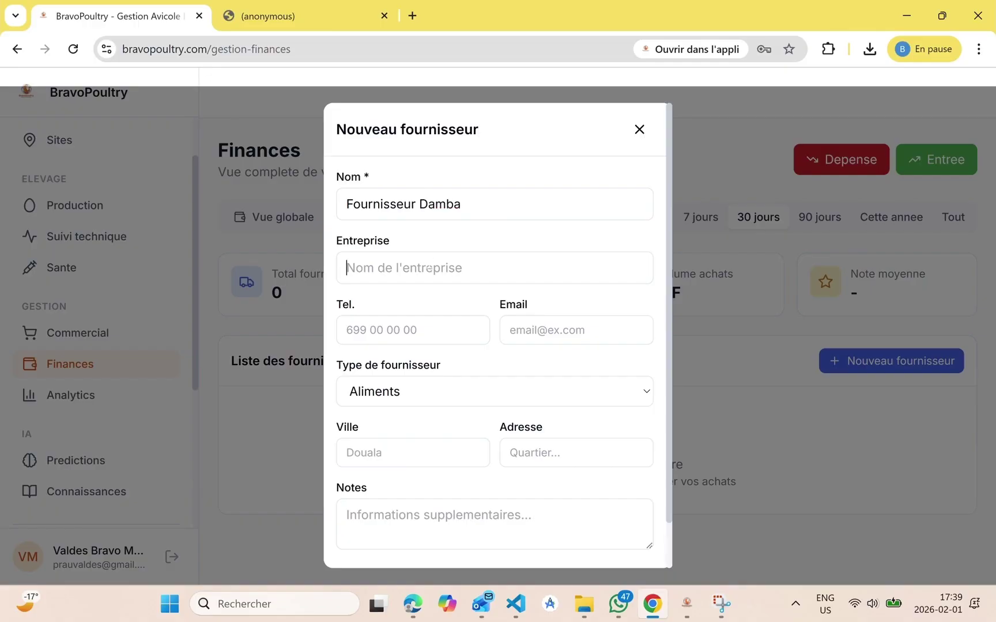
{"action": "type", "text": "Entre"}
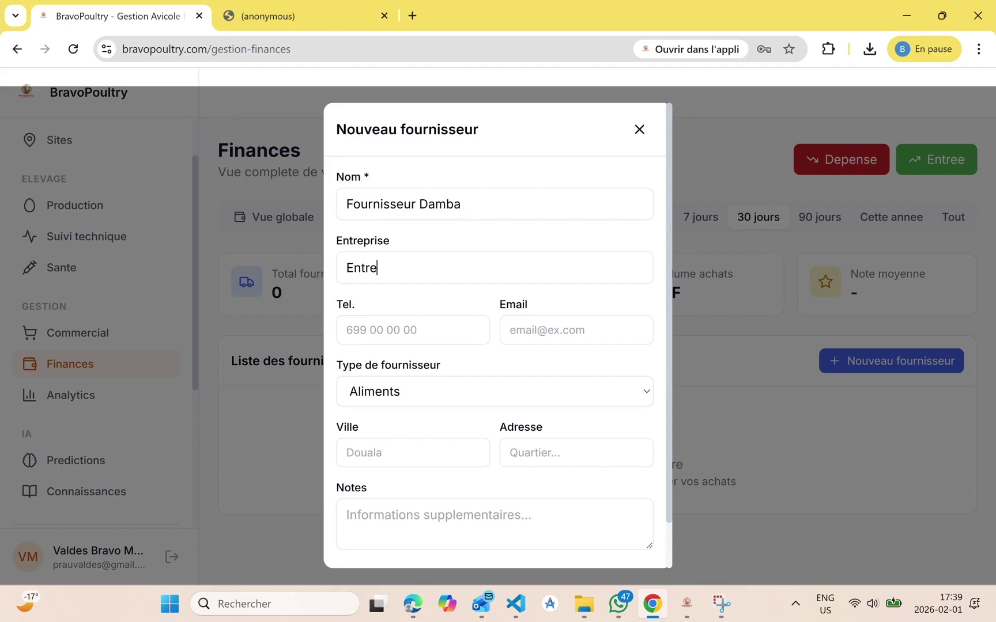
{"action": "type", "text": "pise"}
{"action": "key", "text": "BackSpace"}
{"action": "type", "text": "6099999"}
{"action": "type", "text": "email@gmail.com"}
{"action": "left_click", "coordinate": [429, 391]}
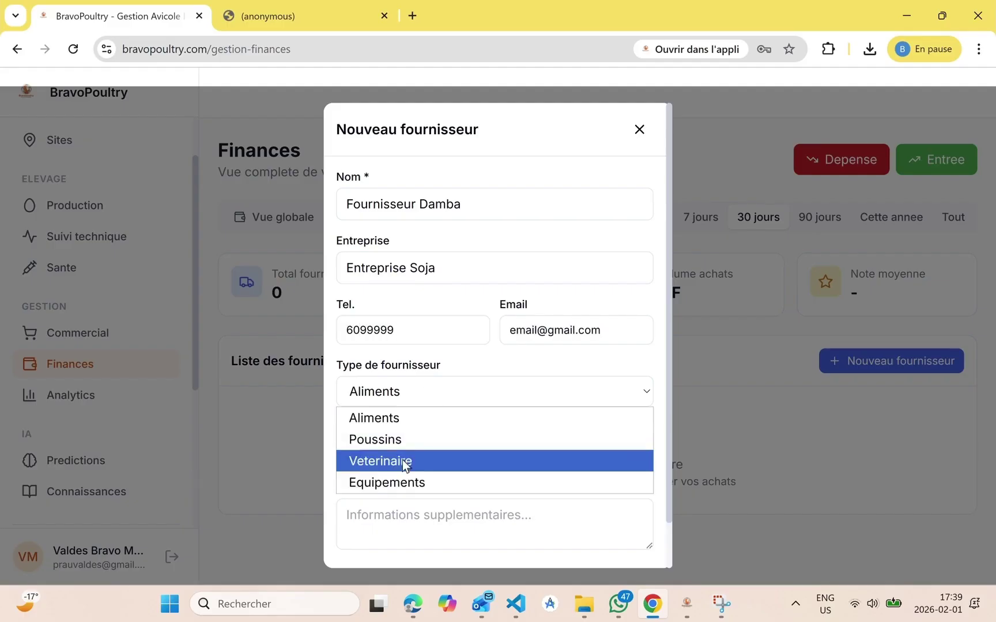
{"action": "left_click", "coordinate": [414, 439]}
{"action": "key", "text": "Tab"}
{"action": "type", "text": "Do"}
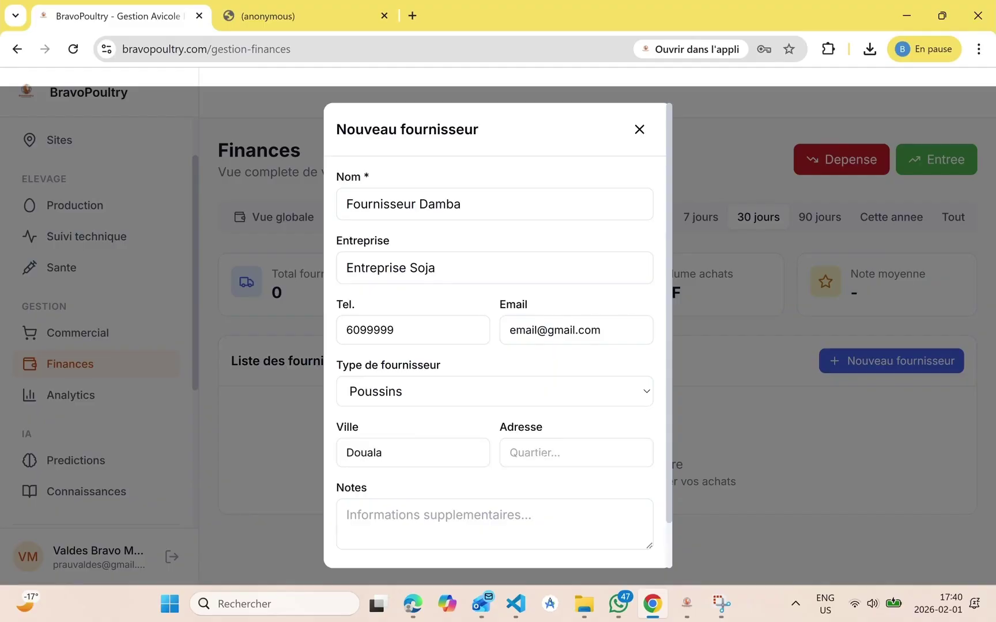
{"action": "type", "text": "B"}
{"action": "scroll", "coordinate": [495, 362], "scroll_direction": "down", "scroll_amount": 1}
{"action": "type", "text": "oston"}
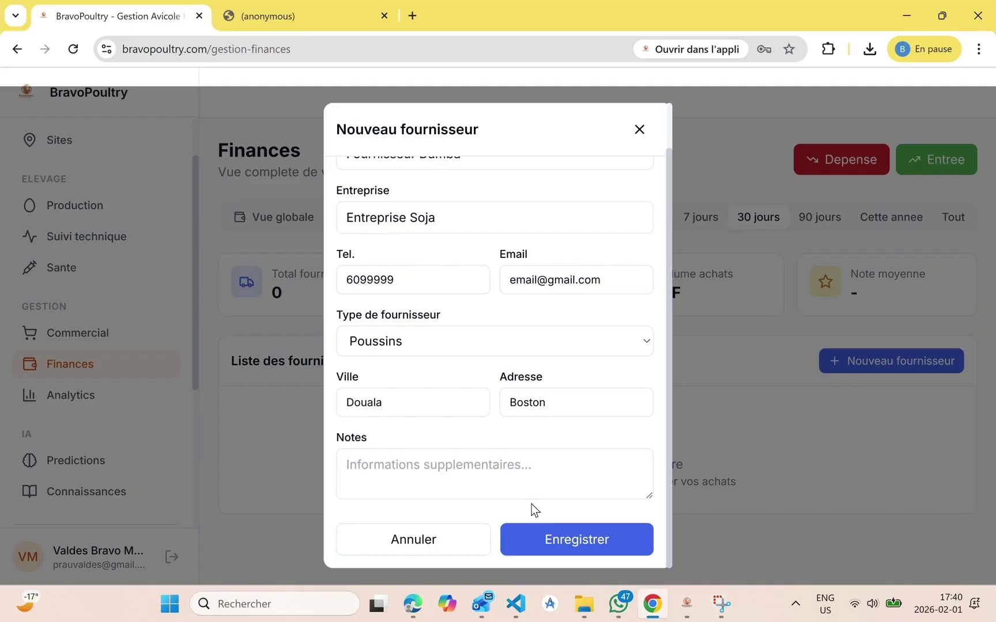
{"action": "left_click", "coordinate": [560, 538]}
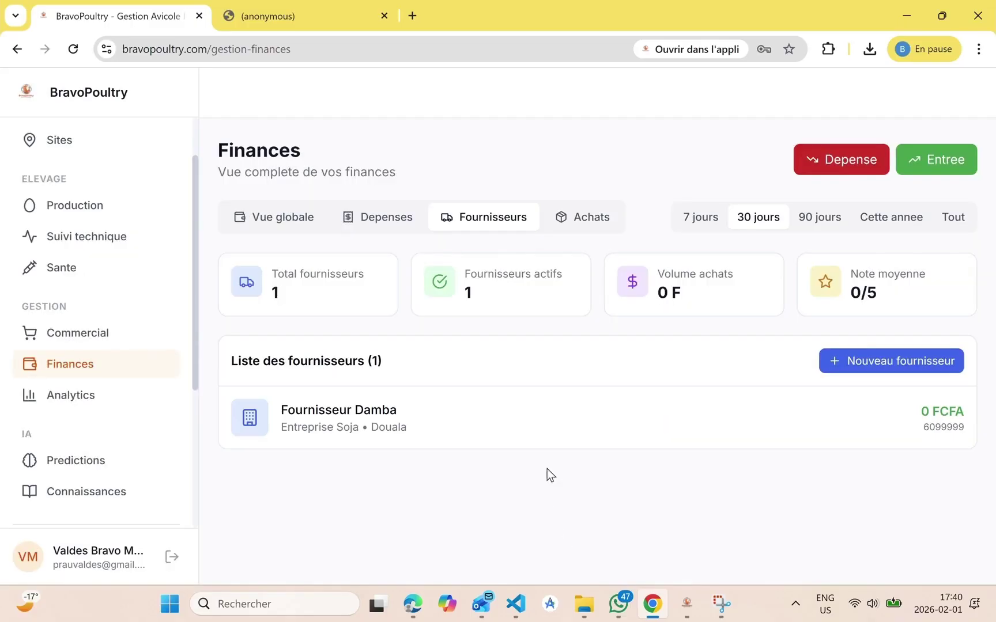
Filter the Analytics page to the Pondeuses Mars 2025 - Split batch and review its figures
{"action": "left_click", "coordinate": [92, 396]}
{"action": "scroll", "coordinate": [374, 449], "scroll_direction": "down", "scroll_amount": 6}
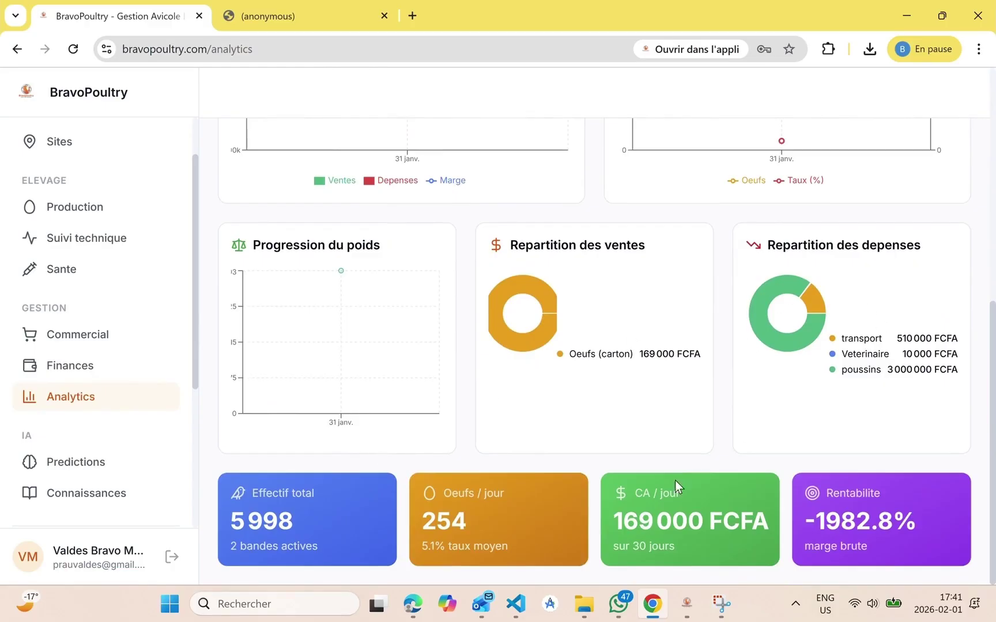
{"action": "scroll", "coordinate": [669, 489], "scroll_direction": "up", "scroll_amount": 6}
{"action": "left_click", "coordinate": [430, 213]}
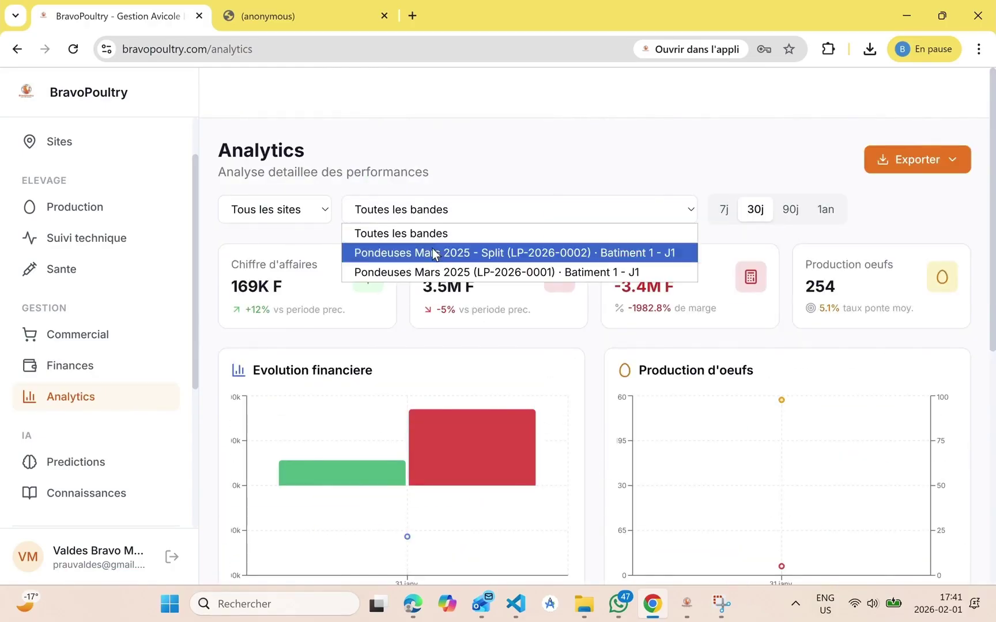
{"action": "left_click", "coordinate": [433, 254]}
{"action": "scroll", "coordinate": [482, 414], "scroll_direction": "down", "scroll_amount": 4}
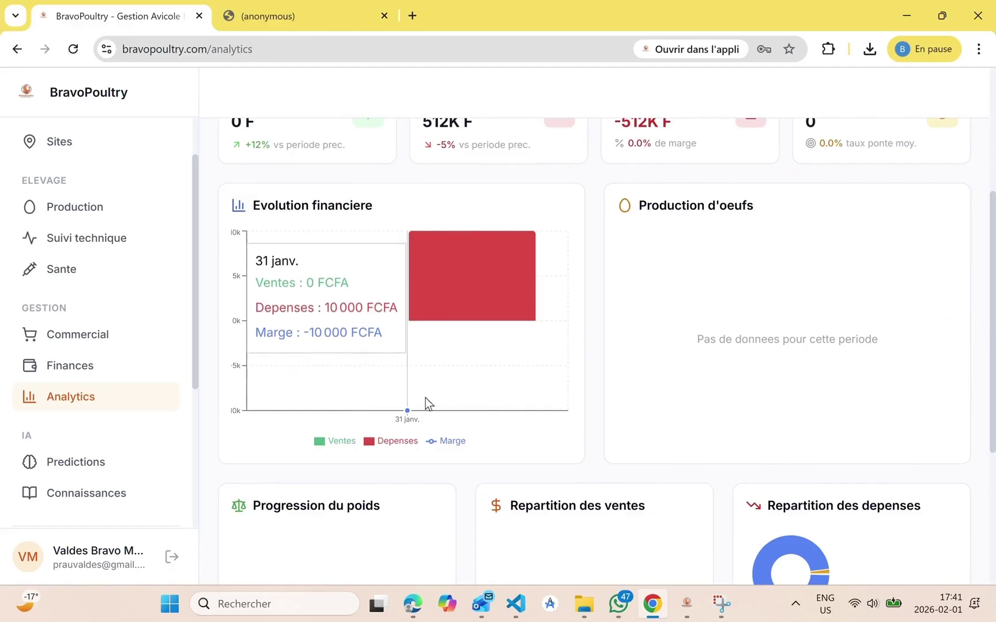
{"action": "scroll", "coordinate": [527, 478], "scroll_direction": "down", "scroll_amount": 4}
{"action": "scroll", "coordinate": [428, 374], "scroll_direction": "up", "scroll_amount": 5}
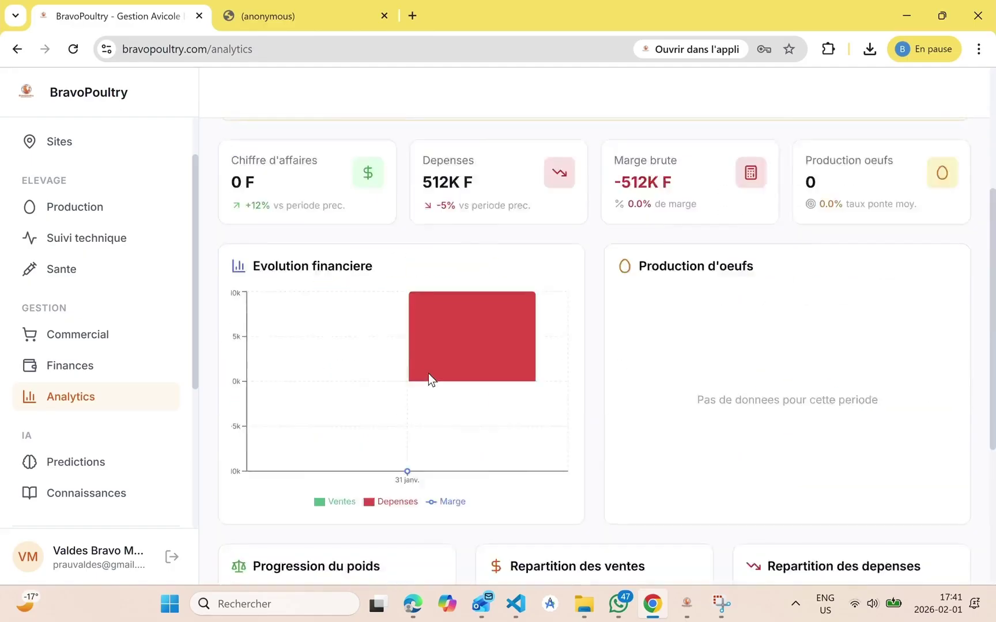
{"action": "scroll", "coordinate": [428, 374], "scroll_direction": "up", "scroll_amount": 3}
Change the band filter again and look over the Exporter options without exporting
{"action": "left_click", "coordinate": [478, 204]}
{"action": "left_click", "coordinate": [456, 271]}
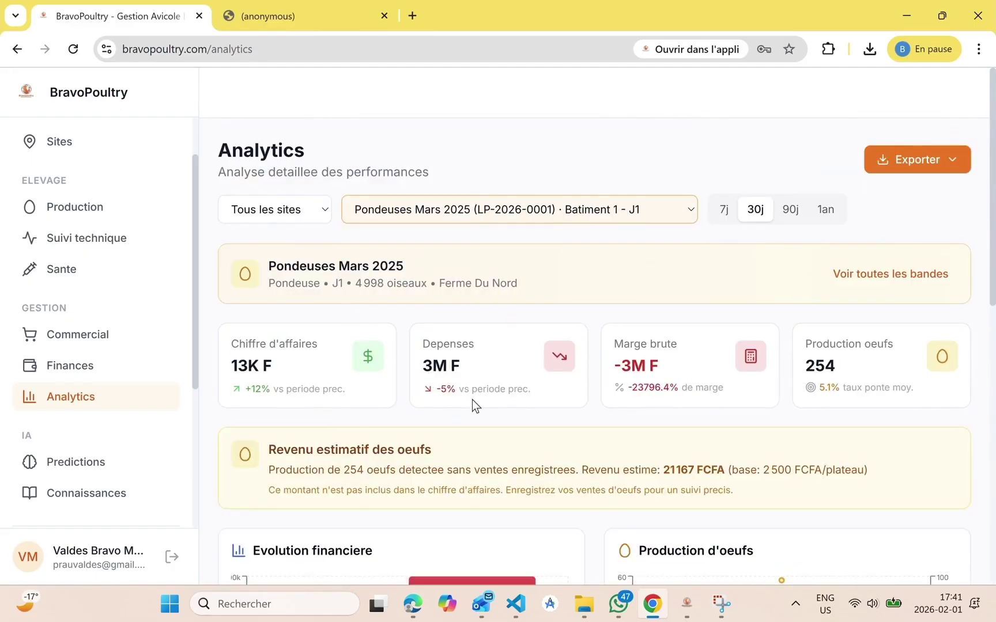
{"action": "scroll", "coordinate": [472, 400], "scroll_direction": "down", "scroll_amount": 9}
{"action": "scroll", "coordinate": [543, 538], "scroll_direction": "up", "scroll_amount": 10}
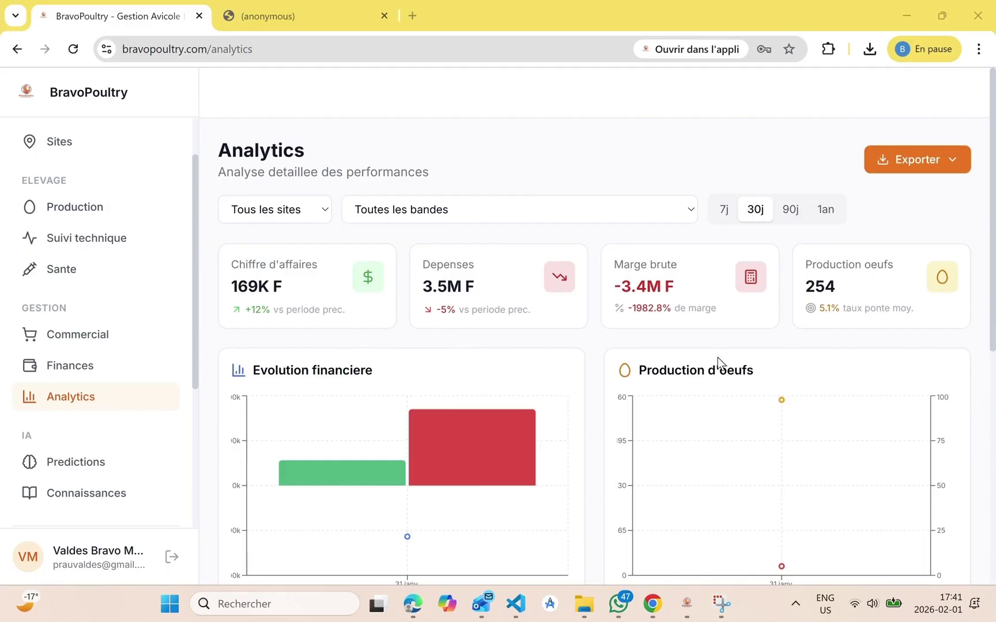
{"action": "left_click", "coordinate": [911, 167]}
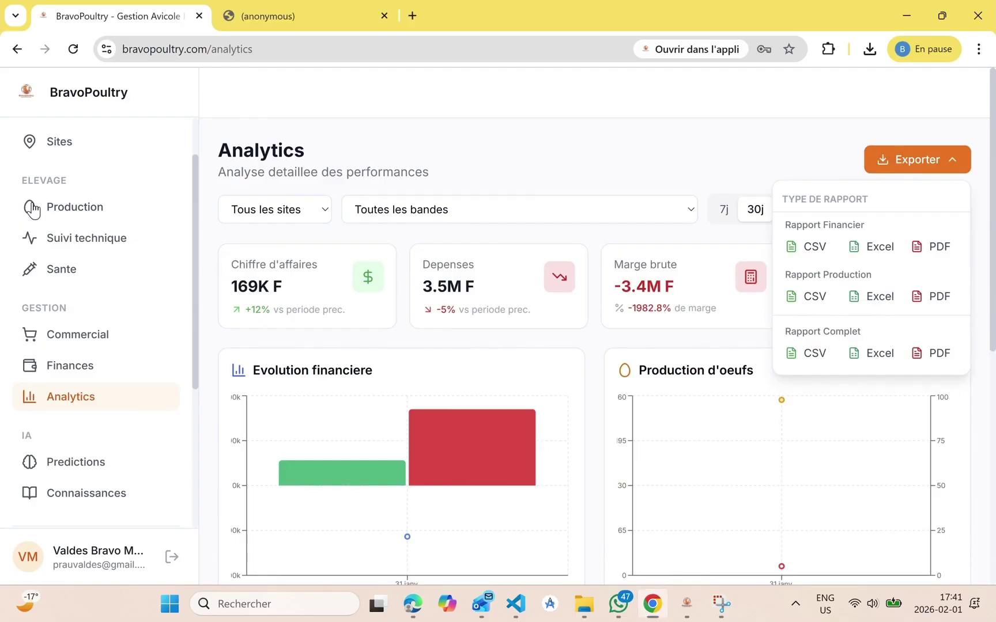
{"action": "left_click", "coordinate": [80, 294]}
{"action": "scroll", "coordinate": [124, 380], "scroll_direction": "down", "scroll_amount": 2}
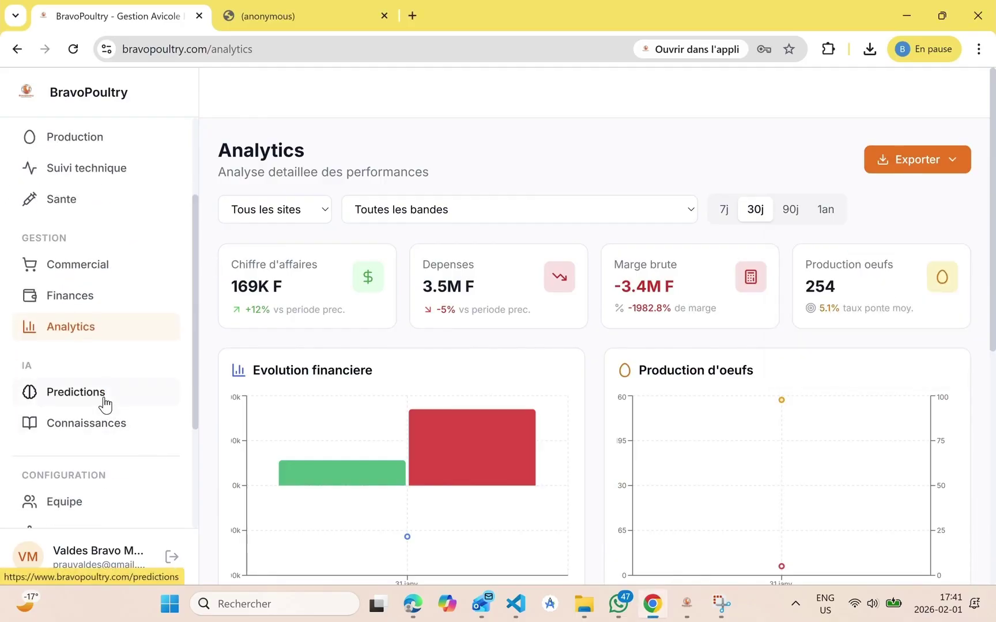
Browse the AI Predictions page and its 'Bientot disponible' features in development
{"action": "left_click", "coordinate": [104, 402]}
{"action": "scroll", "coordinate": [349, 477], "scroll_direction": "down", "scroll_amount": 8}
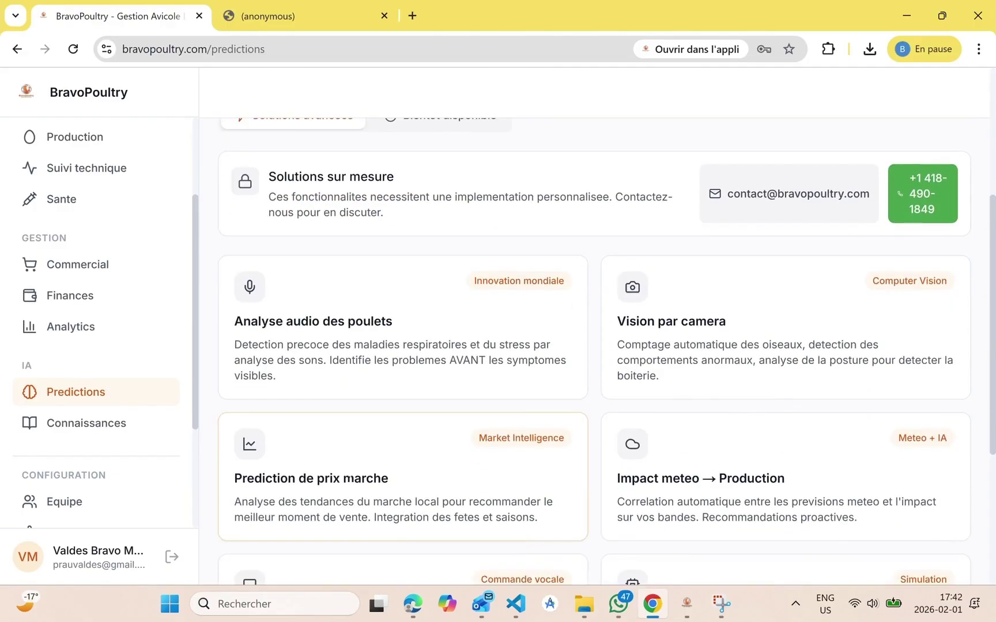
{"action": "scroll", "coordinate": [349, 479], "scroll_direction": "up", "scroll_amount": 10}
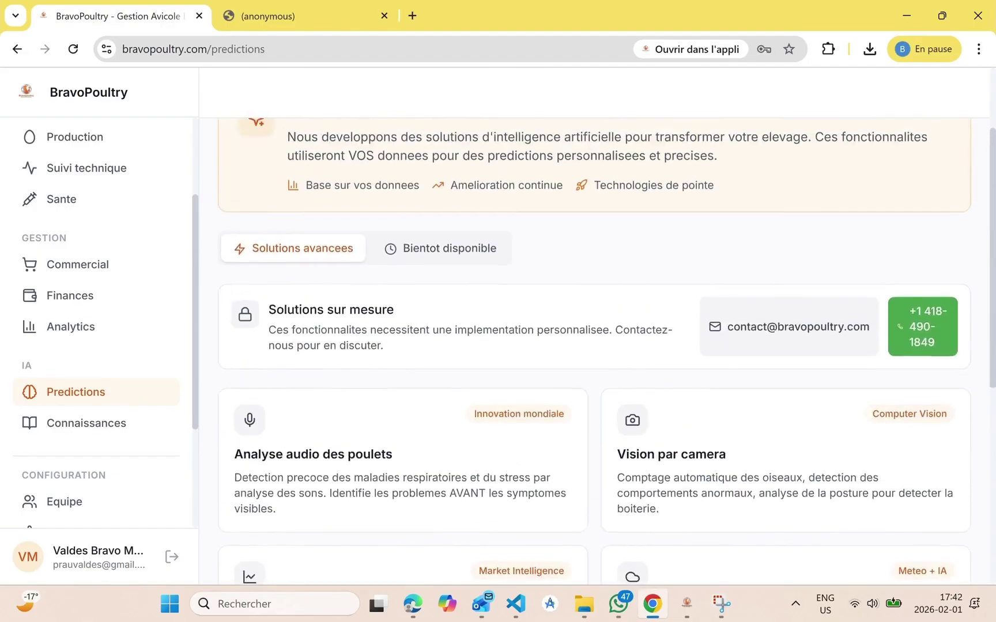
{"action": "left_click", "coordinate": [433, 372]}
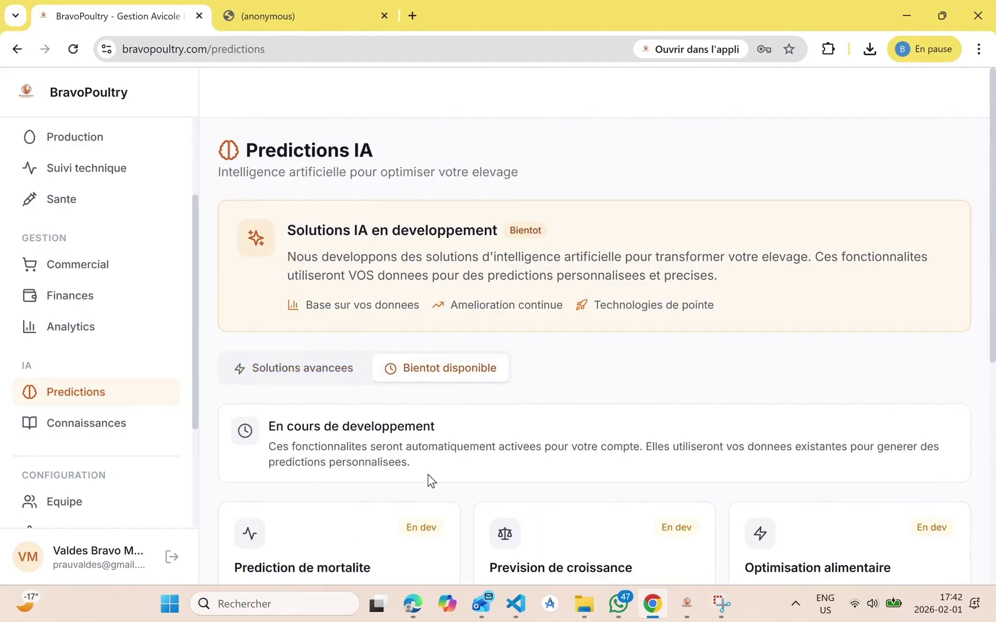
{"action": "scroll", "coordinate": [427, 474], "scroll_direction": "down", "scroll_amount": 4}
{"action": "scroll", "coordinate": [427, 475], "scroll_direction": "up", "scroll_amount": 4}
In the knowledge base, read the 'Ventes et commerce' and then 'Gerer vos bandes' tutorials
{"action": "left_click", "coordinate": [122, 426]}
{"action": "scroll", "coordinate": [391, 521], "scroll_direction": "down", "scroll_amount": 5}
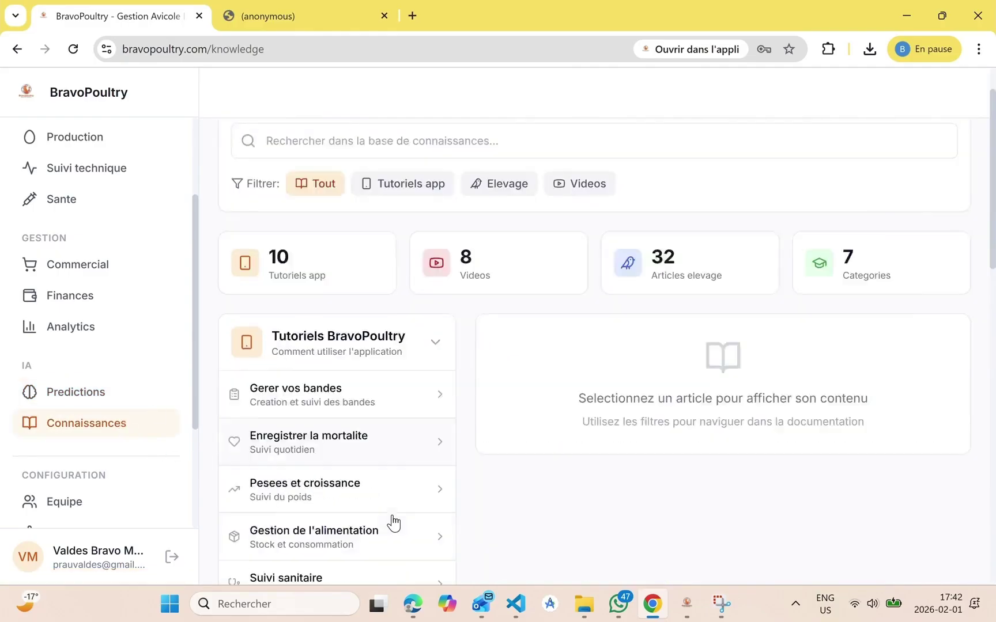
{"action": "left_click", "coordinate": [376, 391]}
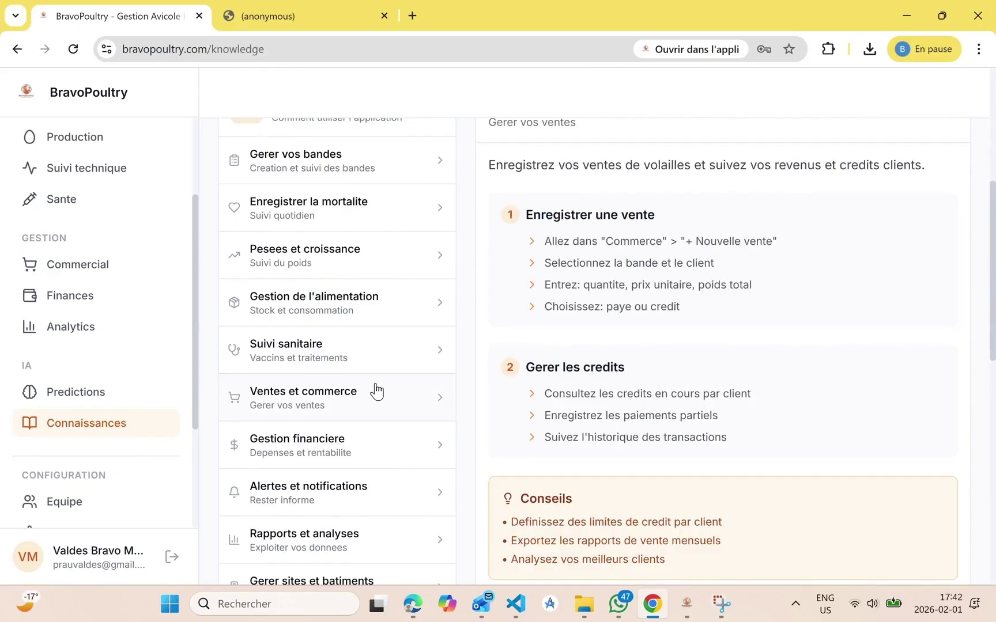
{"action": "scroll", "coordinate": [376, 392], "scroll_direction": "up", "scroll_amount": 3}
{"action": "scroll", "coordinate": [497, 424], "scroll_direction": "down", "scroll_amount": 6}
{"action": "scroll", "coordinate": [392, 400], "scroll_direction": "up", "scroll_amount": 8}
{"action": "left_click", "coordinate": [348, 400]}
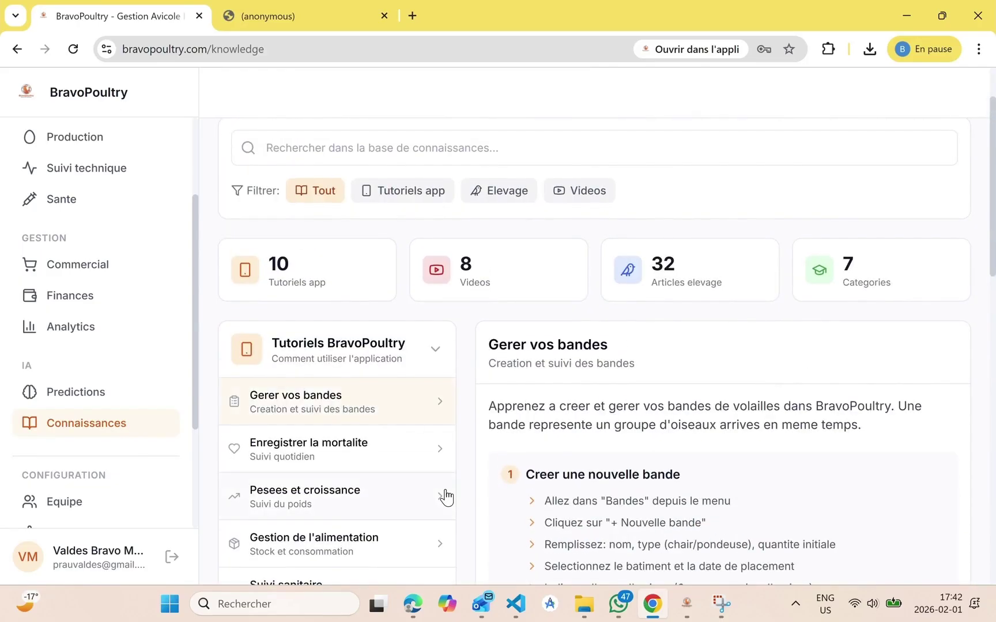
{"action": "scroll", "coordinate": [445, 497], "scroll_direction": "down", "scroll_amount": 3}
{"action": "scroll", "coordinate": [247, 400], "scroll_direction": "up", "scroll_amount": 5}
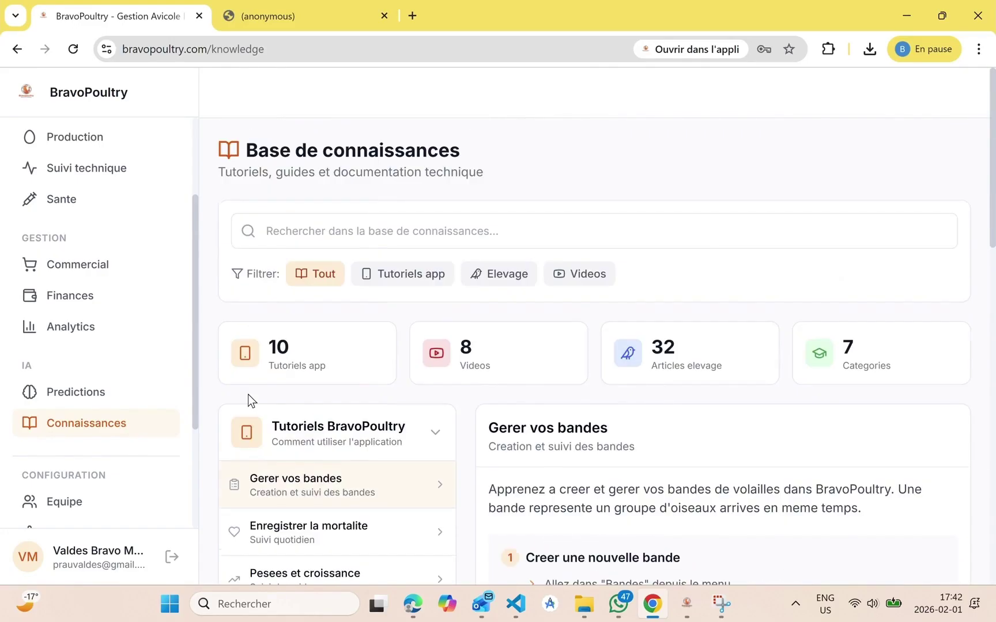
Review the Equipe page, opening and closing the 'Inviter un membre' form without sending
{"action": "left_click", "coordinate": [90, 507]}
{"action": "scroll", "coordinate": [484, 524], "scroll_direction": "down", "scroll_amount": 1}
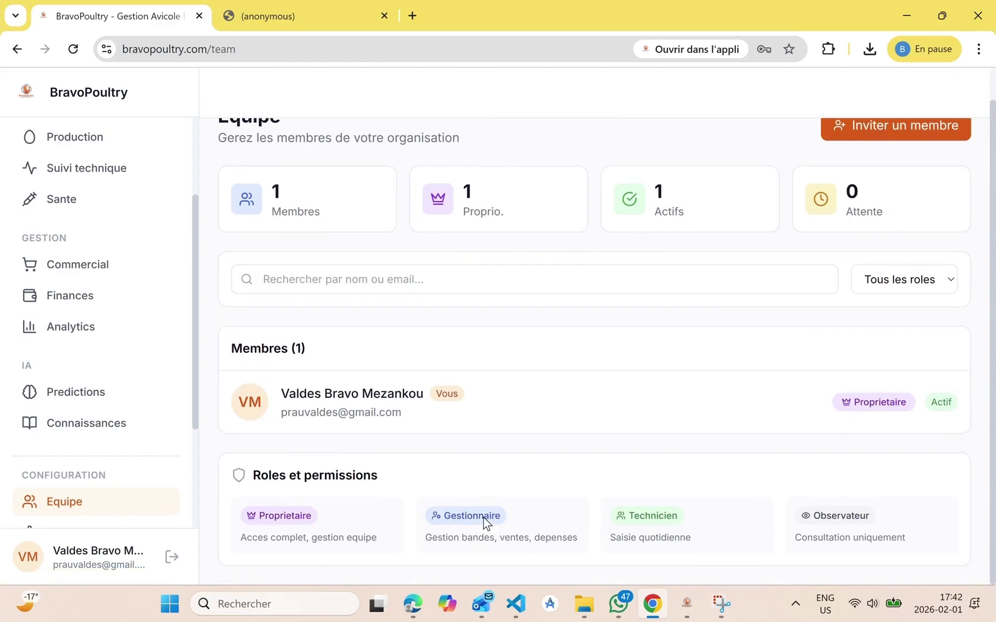
{"action": "scroll", "coordinate": [595, 343], "scroll_direction": "up", "scroll_amount": 1}
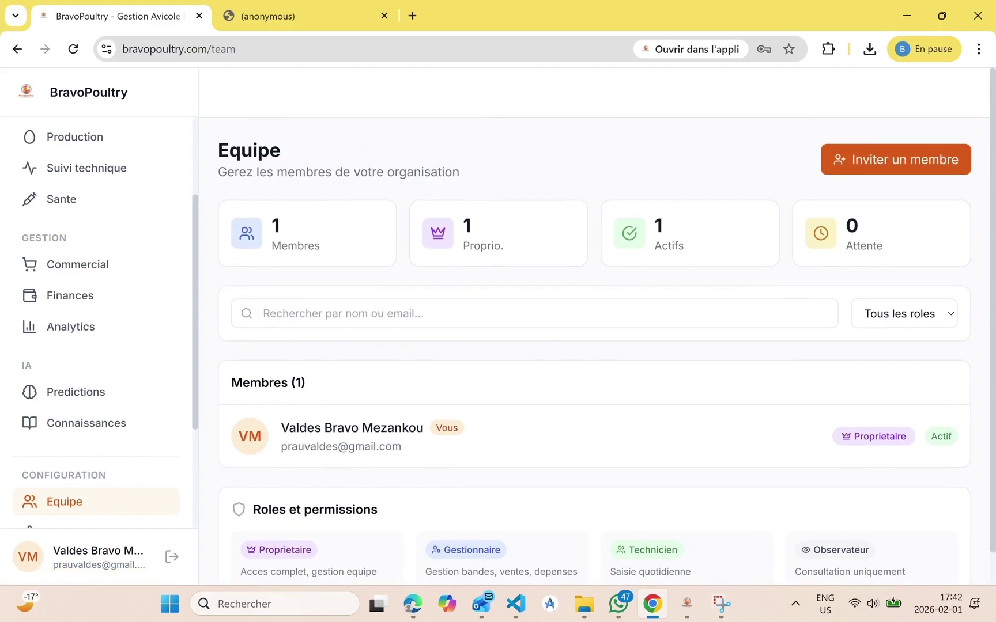
{"action": "left_click", "coordinate": [913, 166]}
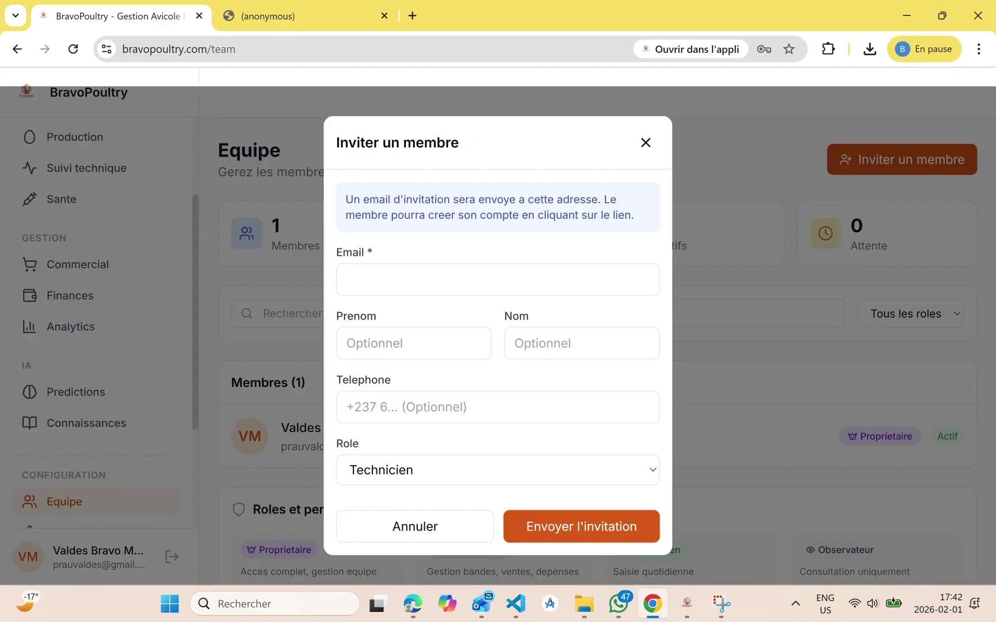
{"action": "left_click", "coordinate": [646, 143]}
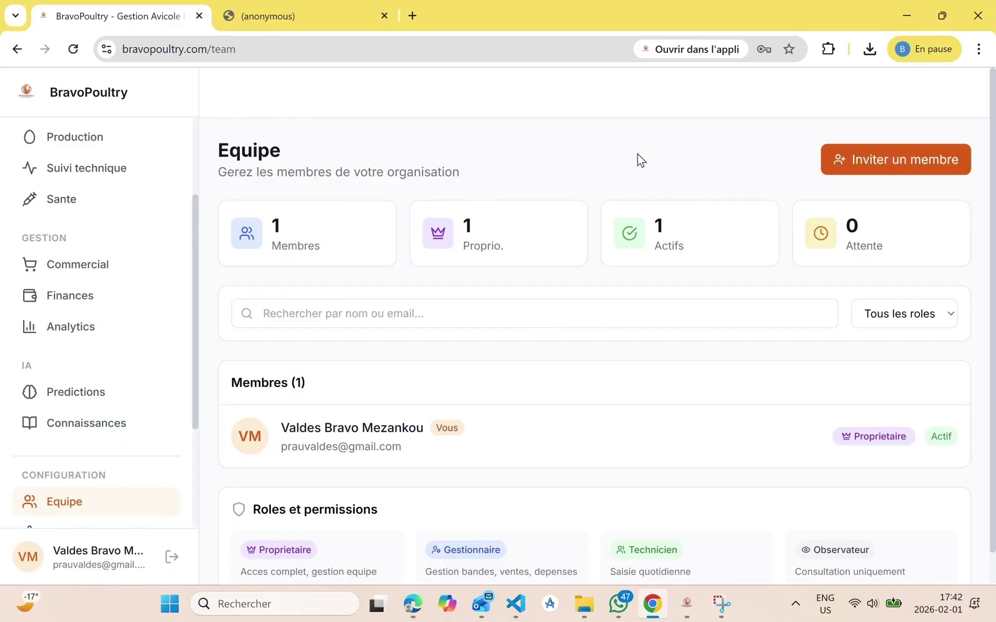
{"action": "scroll", "coordinate": [135, 451], "scroll_direction": "down", "scroll_amount": 3}
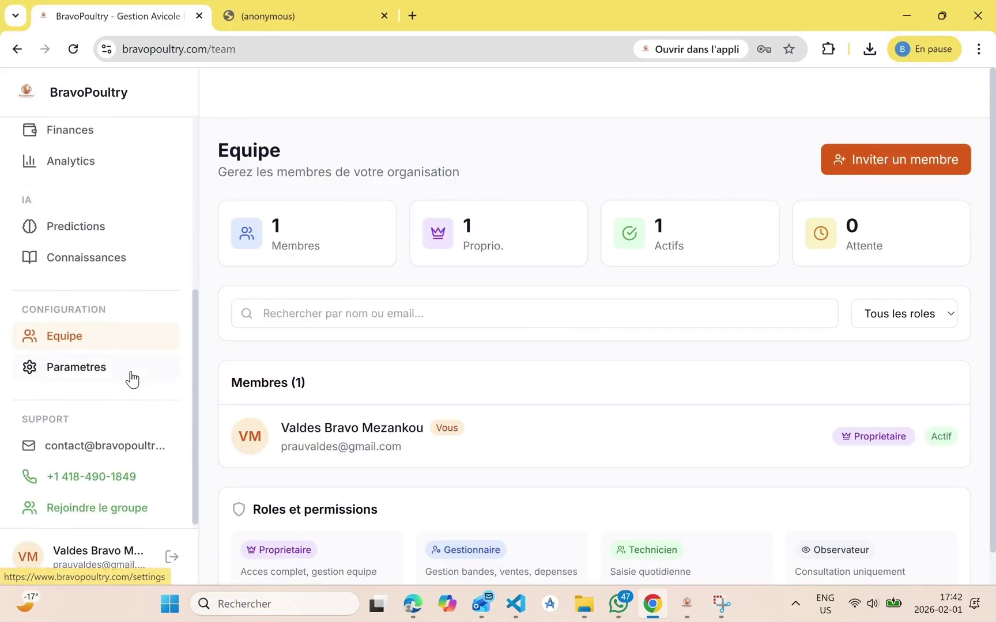
Look over the Parametres account settings page without changes
{"action": "left_click", "coordinate": [132, 380]}
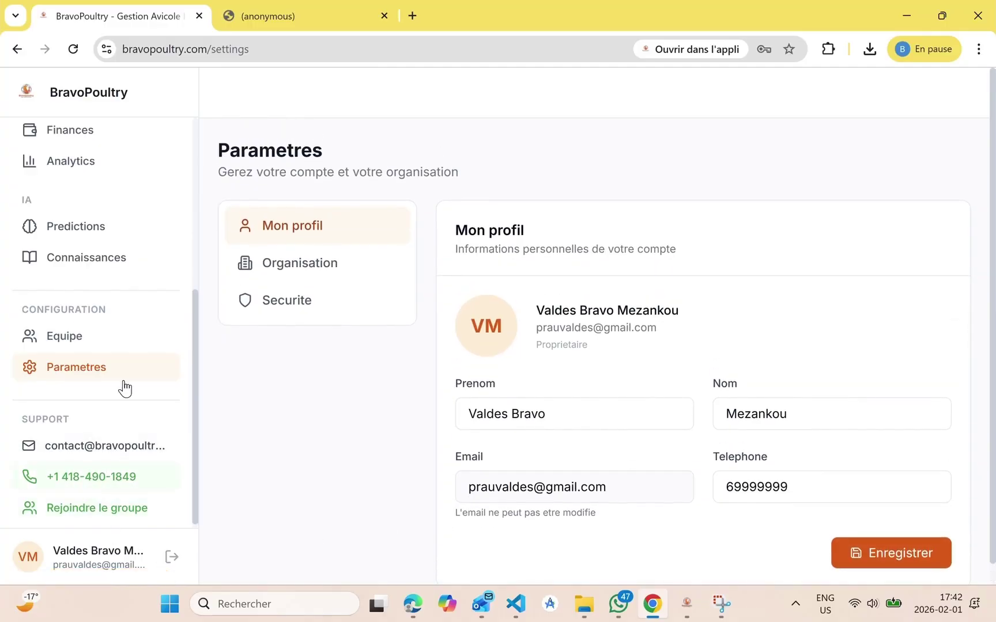
{"action": "scroll", "coordinate": [124, 388], "scroll_direction": "up", "scroll_amount": 3}
{"action": "scroll", "coordinate": [123, 381], "scroll_direction": "up", "scroll_amount": 1}
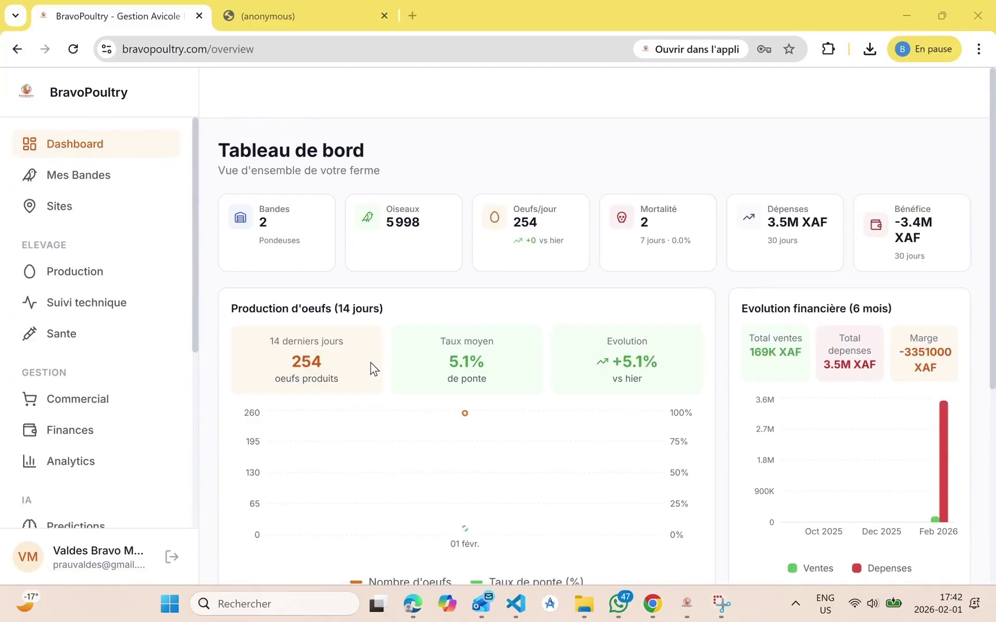
Drill down from Ferme Du Nord through Batiment 1 to the 'Pondeuses Mars 2025 - Split' band
{"action": "scroll", "coordinate": [371, 362], "scroll_direction": "down", "scroll_amount": 5}
{"action": "scroll", "coordinate": [430, 386], "scroll_direction": "up", "scroll_amount": 5}
{"action": "scroll", "coordinate": [430, 386], "scroll_direction": "down", "scroll_amount": 5}
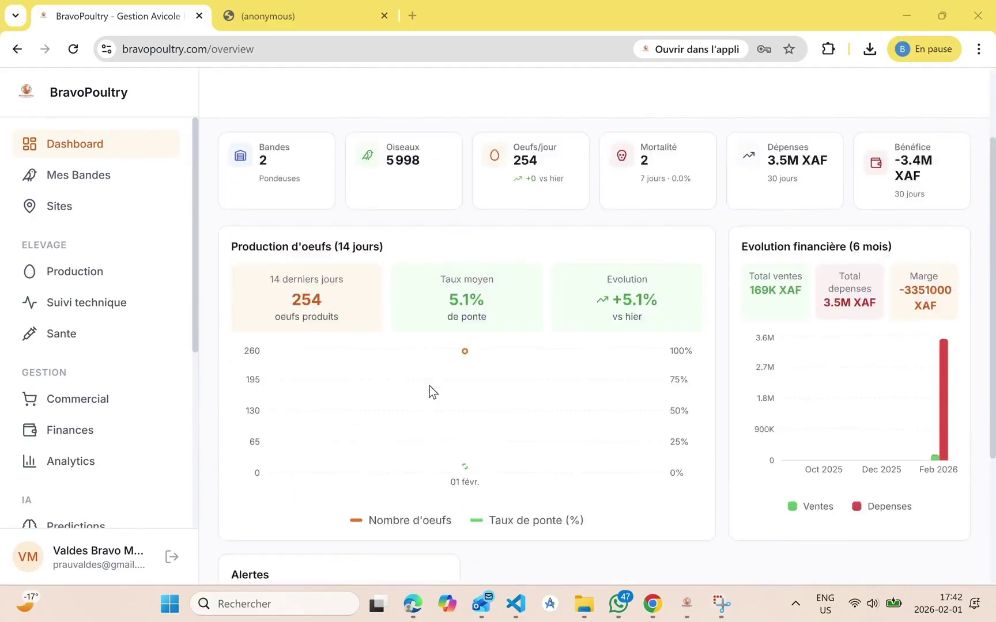
{"action": "left_click", "coordinate": [330, 495]}
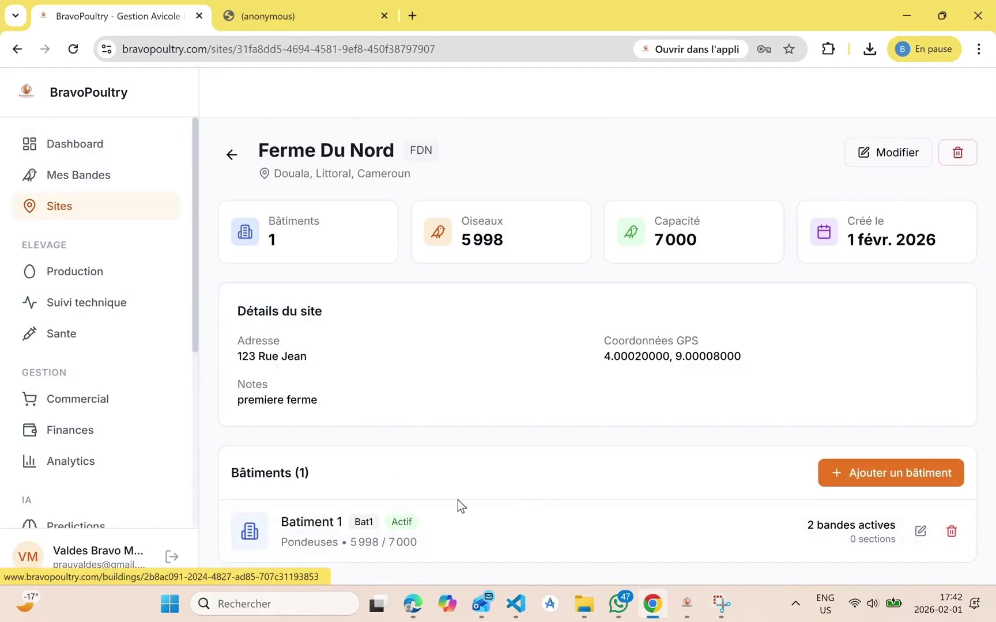
{"action": "left_click", "coordinate": [536, 527]}
{"action": "scroll", "coordinate": [490, 384], "scroll_direction": "down", "scroll_amount": 2}
{"action": "scroll", "coordinate": [469, 467], "scroll_direction": "down", "scroll_amount": 2}
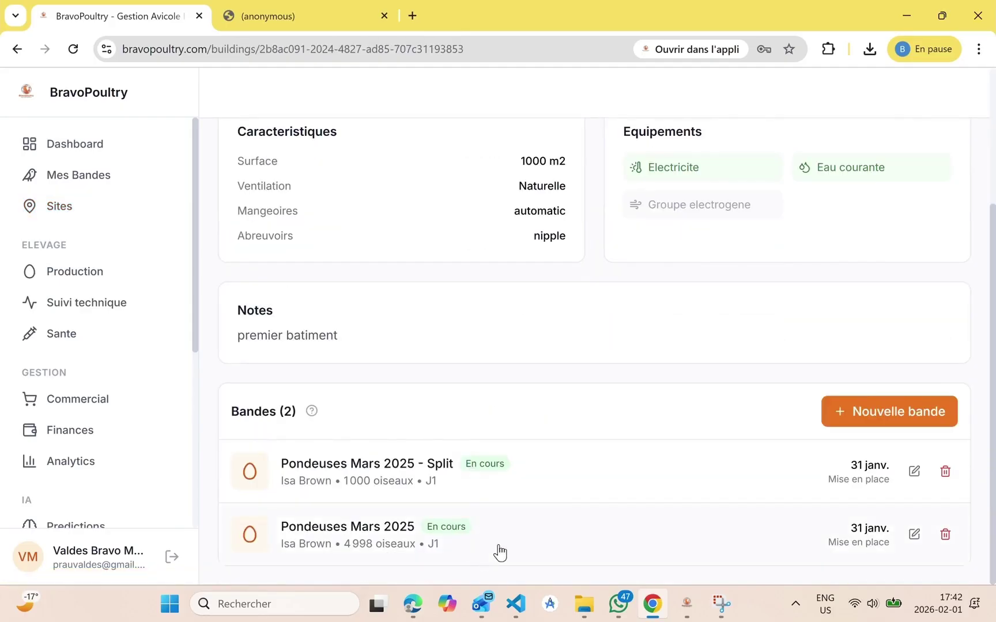
{"action": "left_click", "coordinate": [524, 474]}
Expand the band's Bilan financier, review it, and go back to the bands list
{"action": "scroll", "coordinate": [530, 508], "scroll_direction": "down", "scroll_amount": 4}
{"action": "scroll", "coordinate": [480, 382], "scroll_direction": "up", "scroll_amount": 4}
{"action": "scroll", "coordinate": [546, 383], "scroll_direction": "down", "scroll_amount": 4}
{"action": "left_click", "coordinate": [950, 414]}
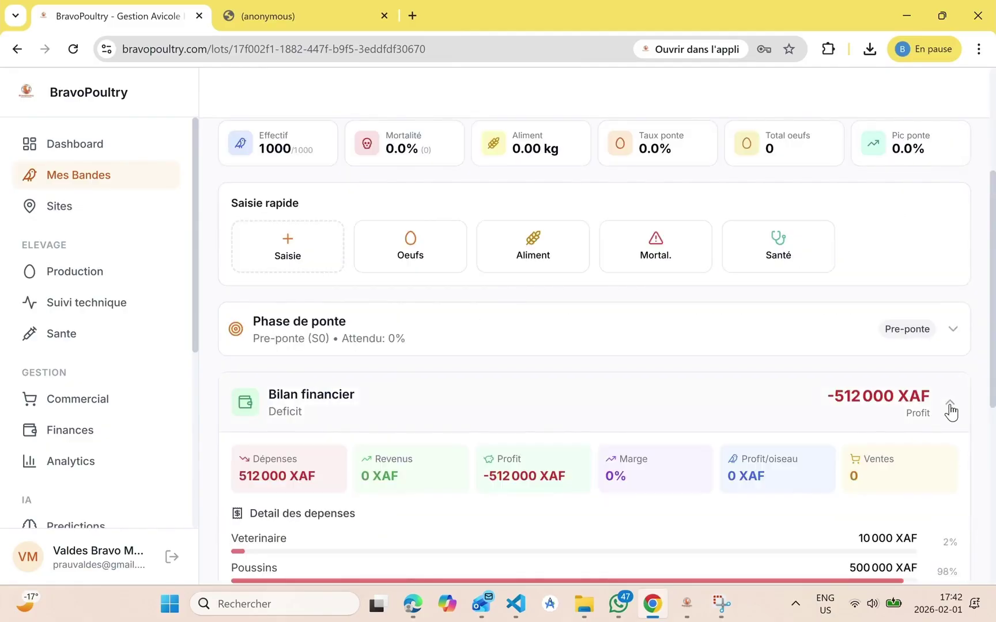
{"action": "scroll", "coordinate": [796, 502], "scroll_direction": "down", "scroll_amount": 6}
{"action": "scroll", "coordinate": [479, 388], "scroll_direction": "up", "scroll_amount": 2}
{"action": "scroll", "coordinate": [368, 392], "scroll_direction": "down", "scroll_amount": 3}
{"action": "scroll", "coordinate": [504, 516], "scroll_direction": "up", "scroll_amount": 10}
{"action": "left_click", "coordinate": [230, 173]}
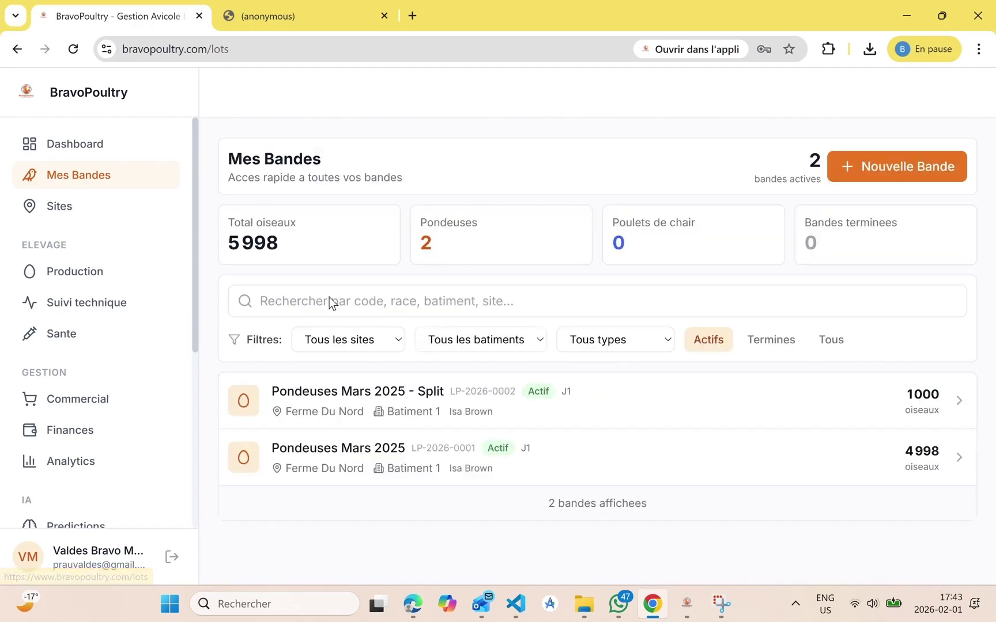
Open the Pondeuses Mars 2025 band and expand its Historique des saisies and Bilan financier
{"action": "left_click", "coordinate": [553, 463]}
{"action": "scroll", "coordinate": [551, 510], "scroll_direction": "down", "scroll_amount": 4}
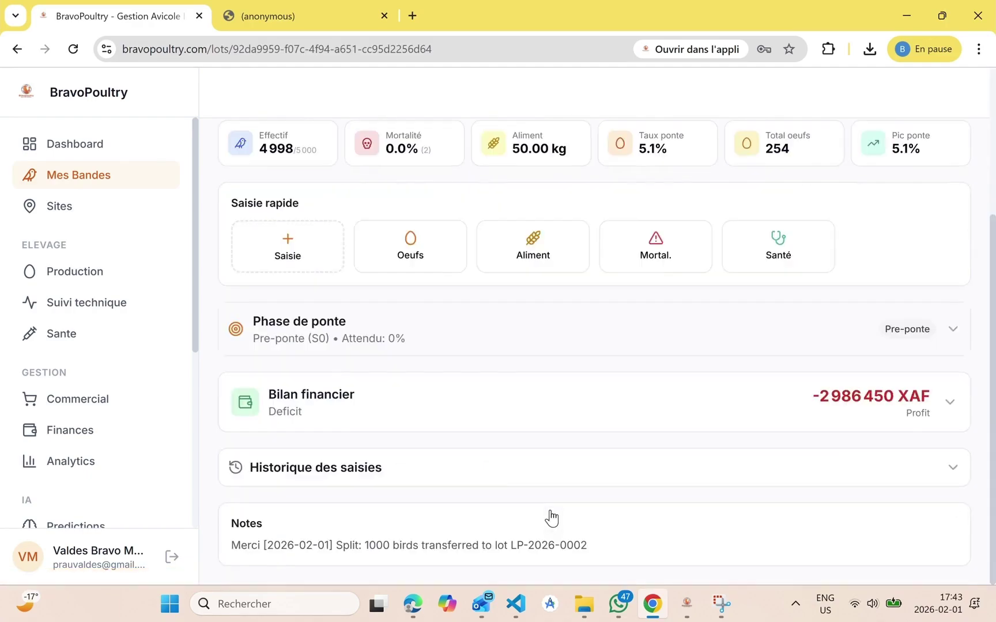
{"action": "left_click", "coordinate": [519, 467]}
{"action": "scroll", "coordinate": [519, 465], "scroll_direction": "up", "scroll_amount": 3}
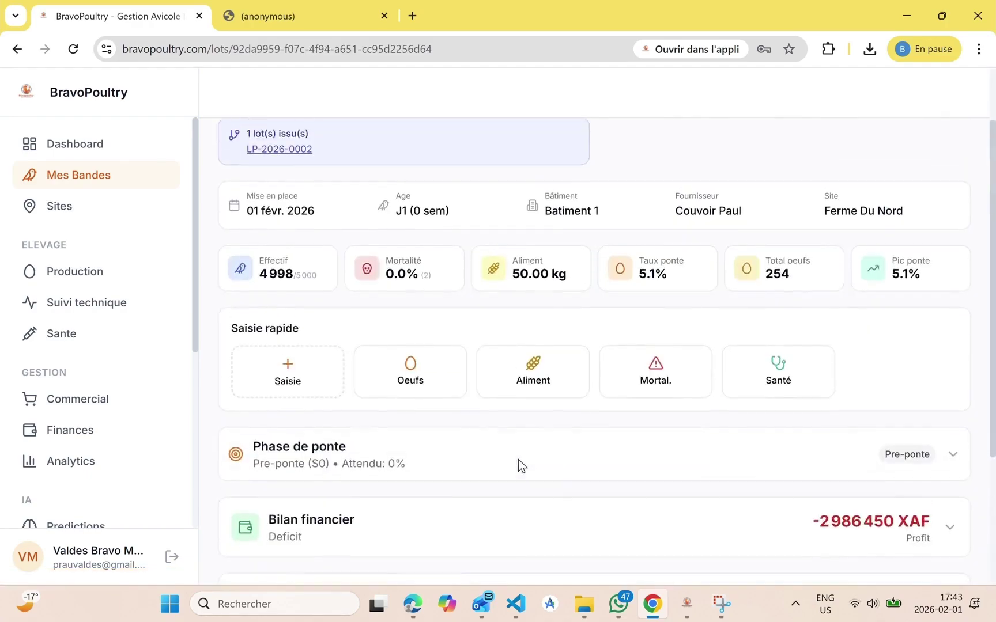
{"action": "left_click", "coordinate": [585, 519]}
{"action": "scroll", "coordinate": [584, 513], "scroll_direction": "down", "scroll_amount": 6}
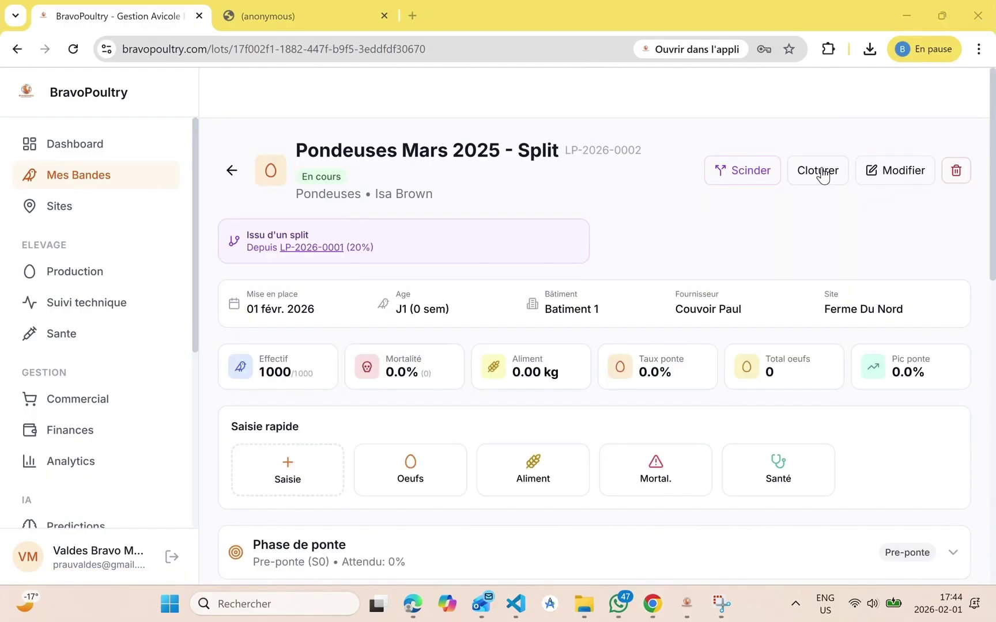
Cancel a started Cloturer on the Split band and bring up the egg Production overview
{"action": "left_click", "coordinate": [822, 169]}
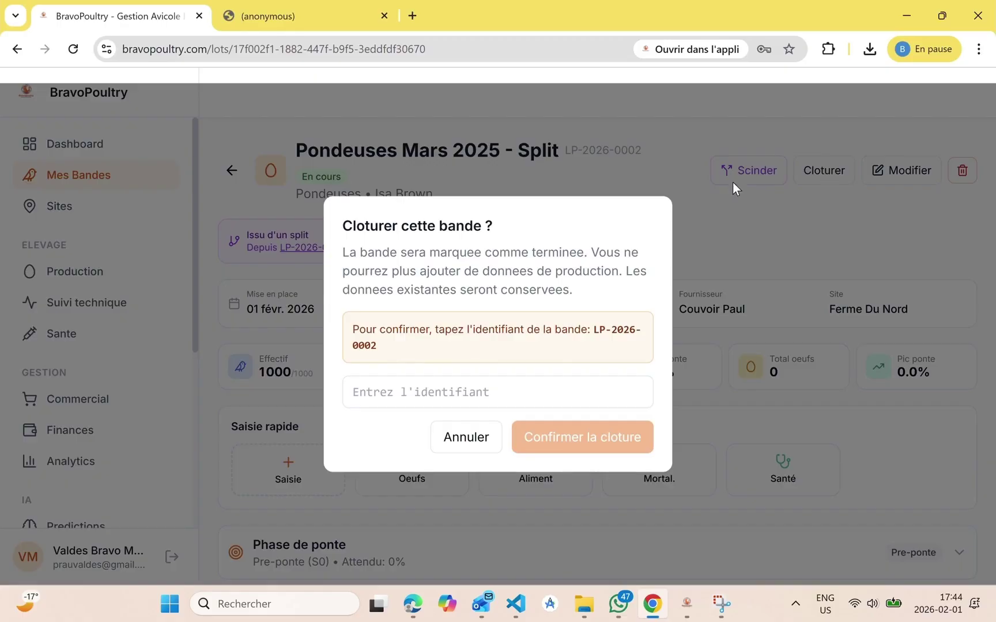
{"action": "left_click", "coordinate": [462, 444]}
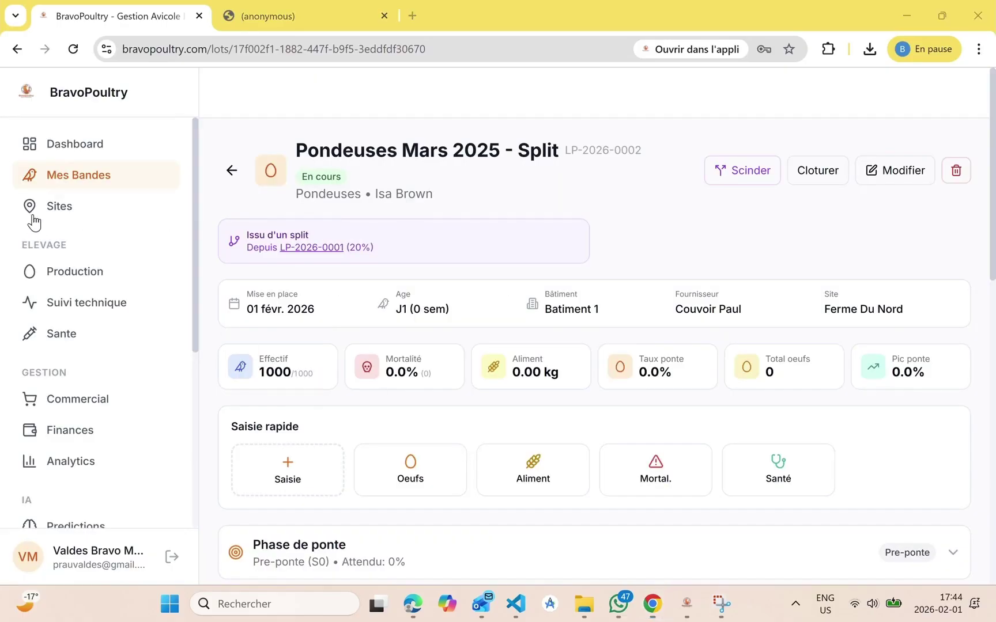
{"action": "left_click", "coordinate": [80, 281]}
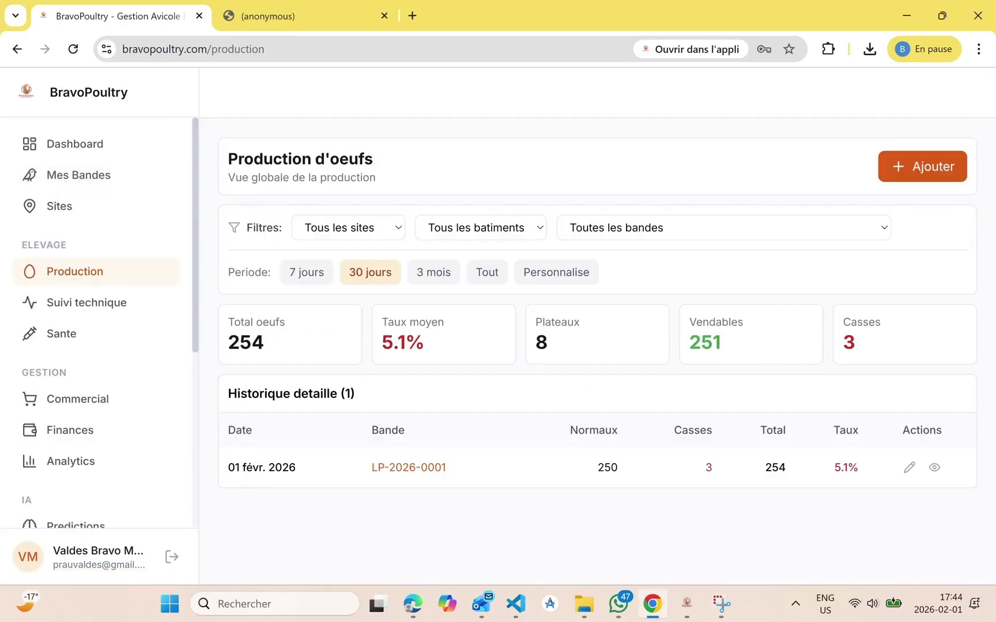